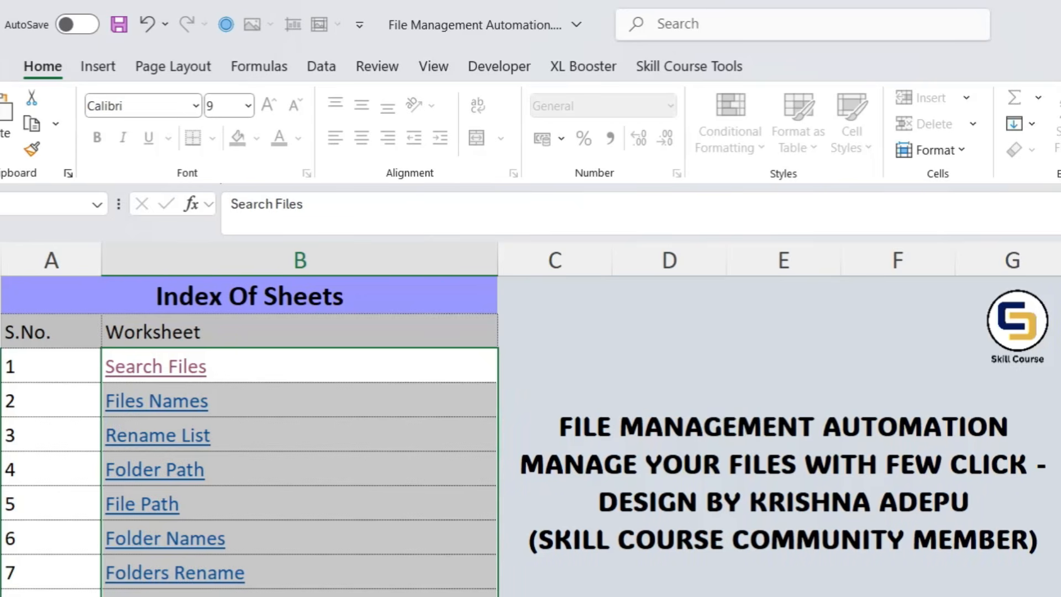
Open the Search Files sheet from the index of sheets and select the empty cells of its File Name column
left_click(247, 365)
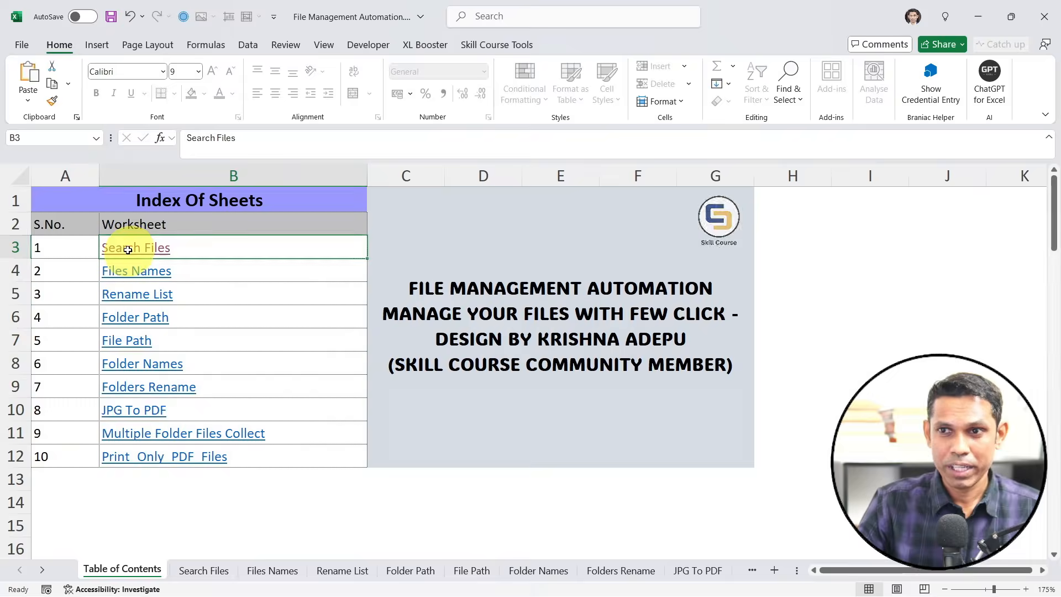
left_click(144, 375)
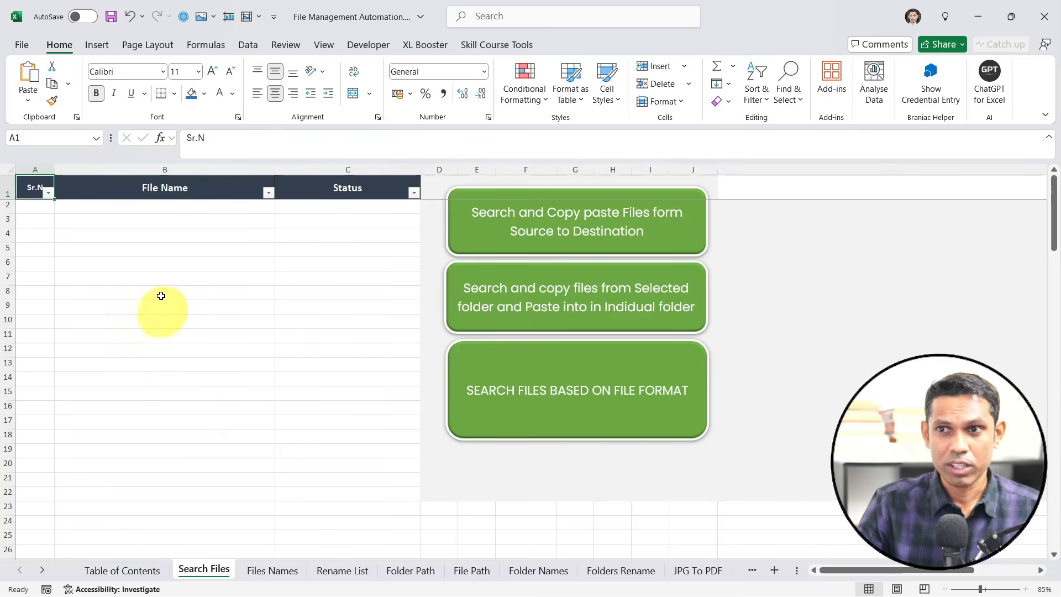
left_click_drag(131, 214, 141, 384)
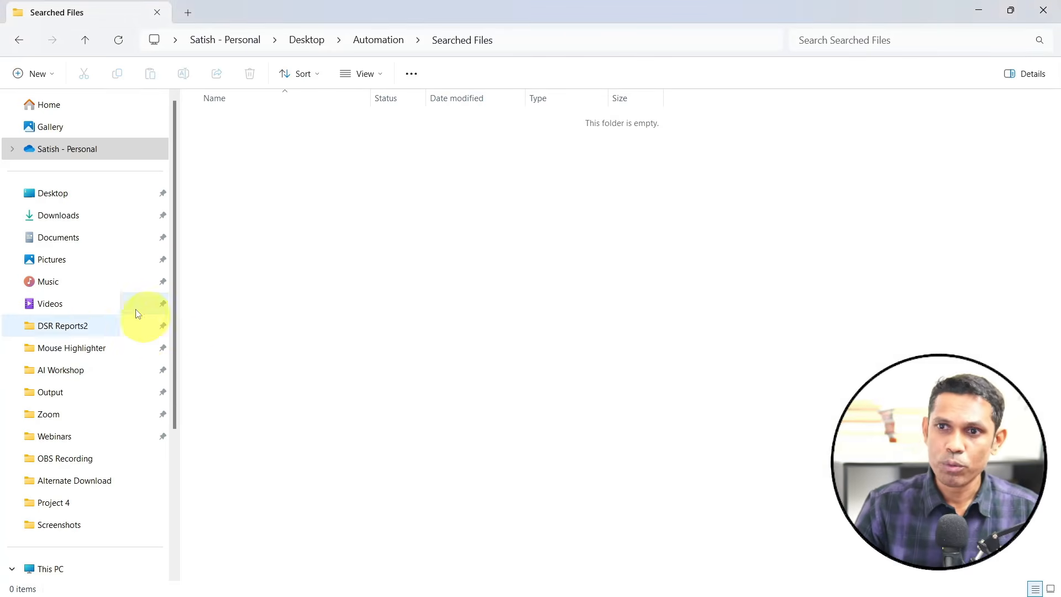
Switch to File Explorer and look through the files in the Downloads folder
left_click(79, 219)
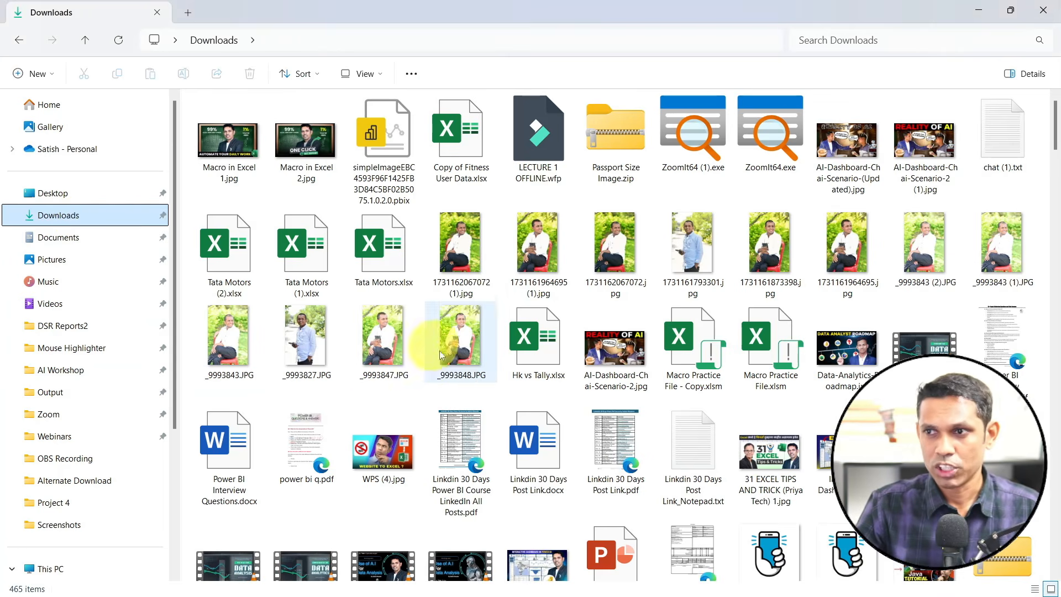
scroll(442, 365, "down", 15)
scroll(445, 372, "up", 15)
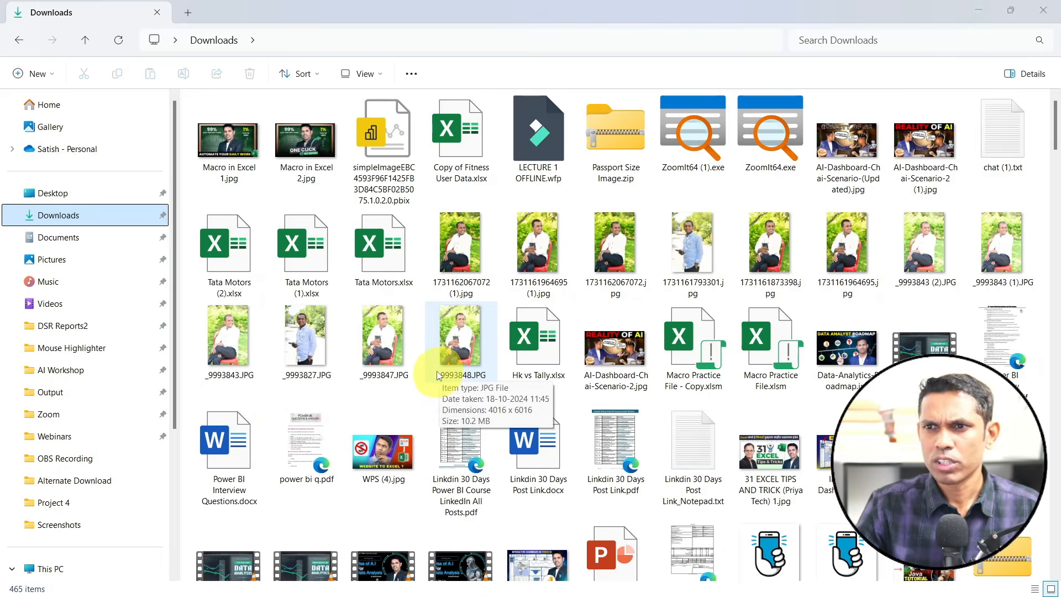
Switch back to Excel and enter Tata as the first file name in cell B2
key("alt+Tab")
left_click(163, 206)
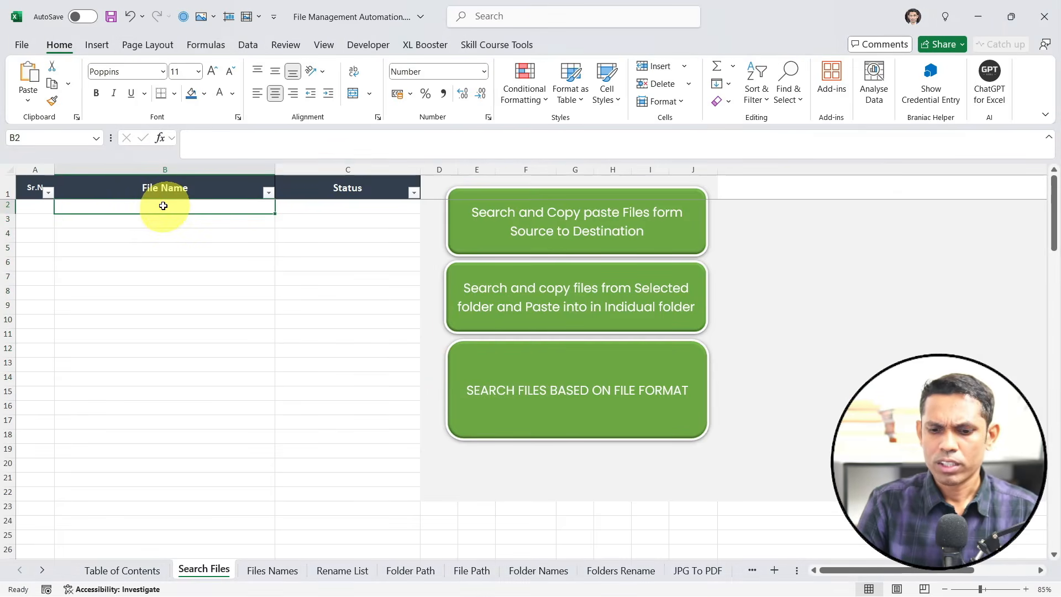
type("Tata")
key("Return")
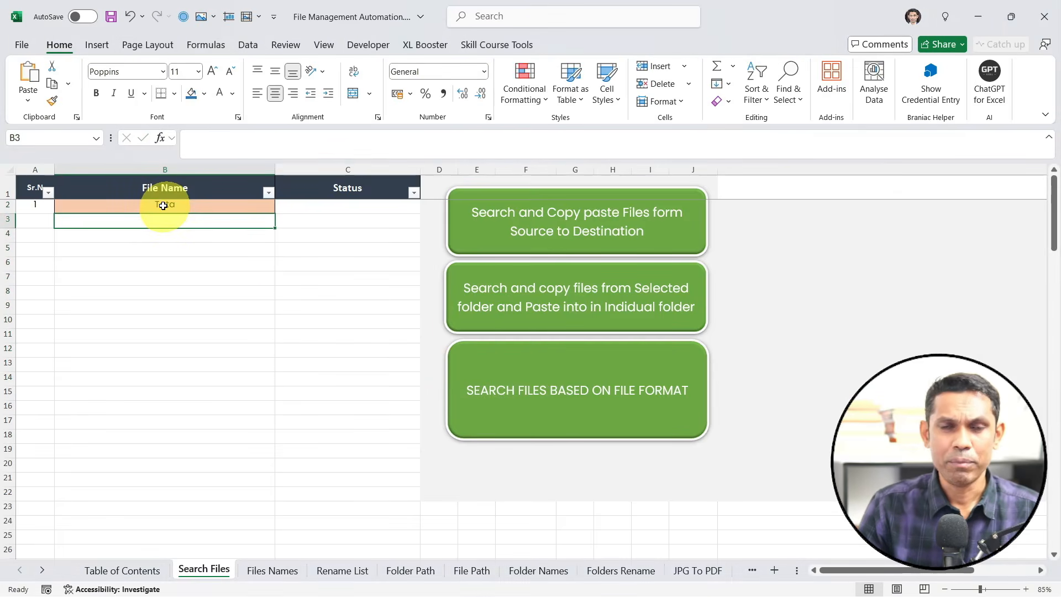
Check the file names in the Downloads folder and enter Macro as the second file name in cell B3
key("alt+Tab")
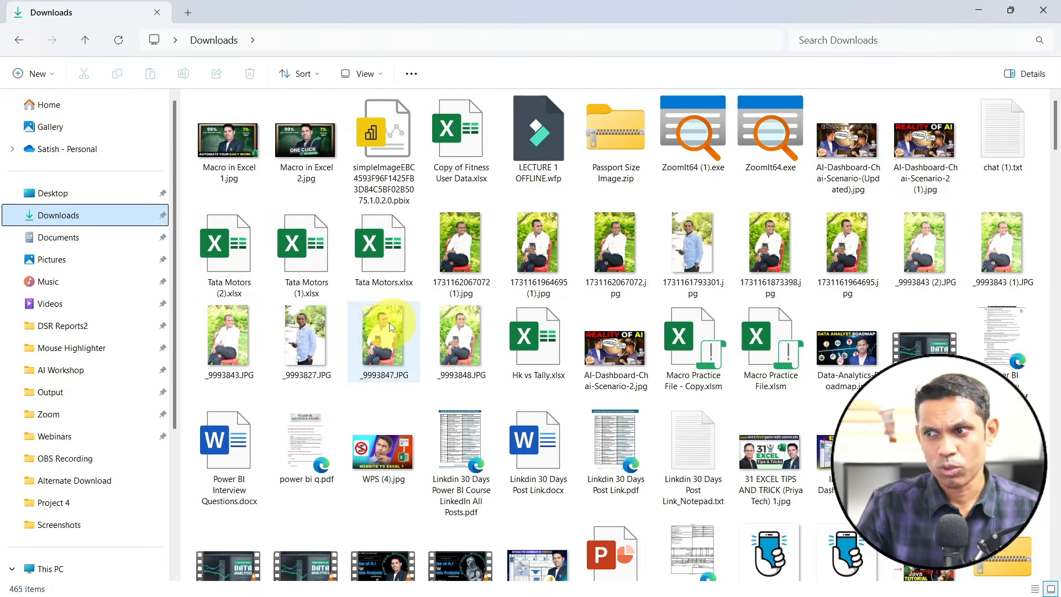
mouse_move(389, 323)
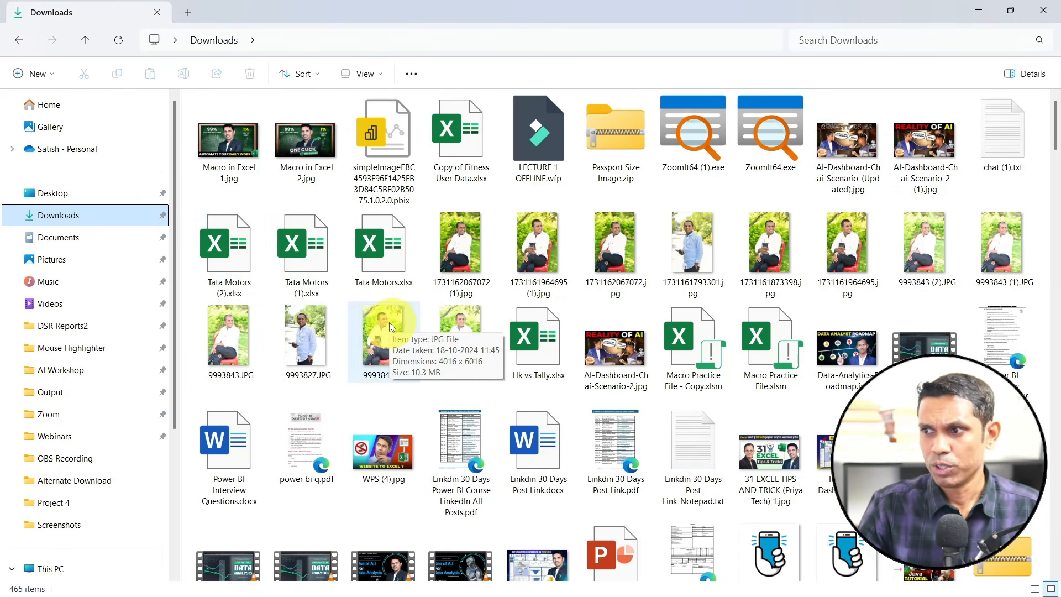
key("alt+Tab")
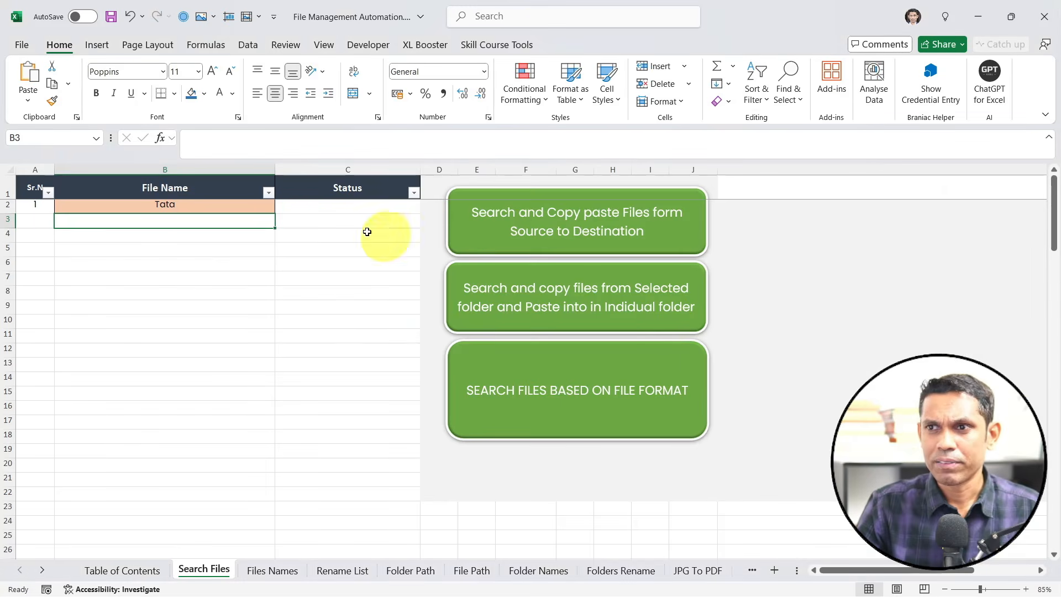
type("Mac")
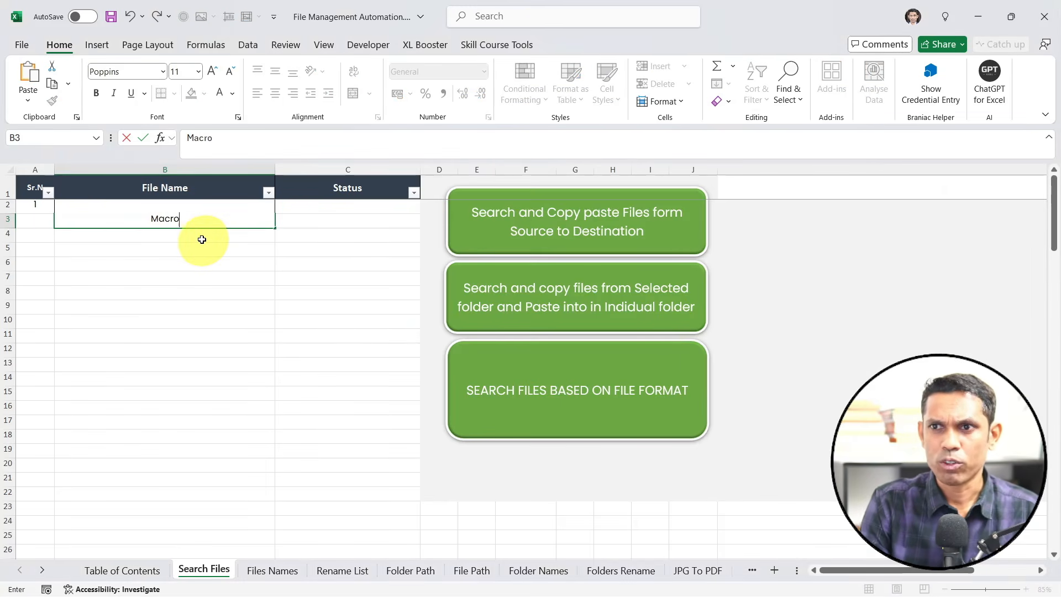
type("ro")
key("Return")
Look through the Downloads folder for another keyword and enter Data as the third file name in cell B4
key("alt+Tab")
scroll(627, 387, "down", 5)
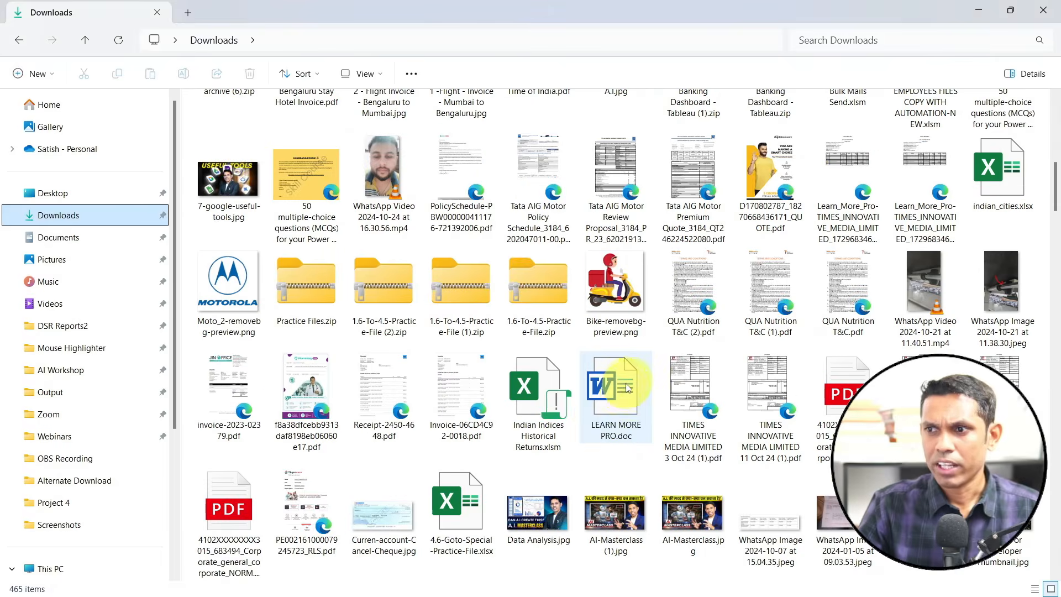
scroll(586, 426, "down", 3)
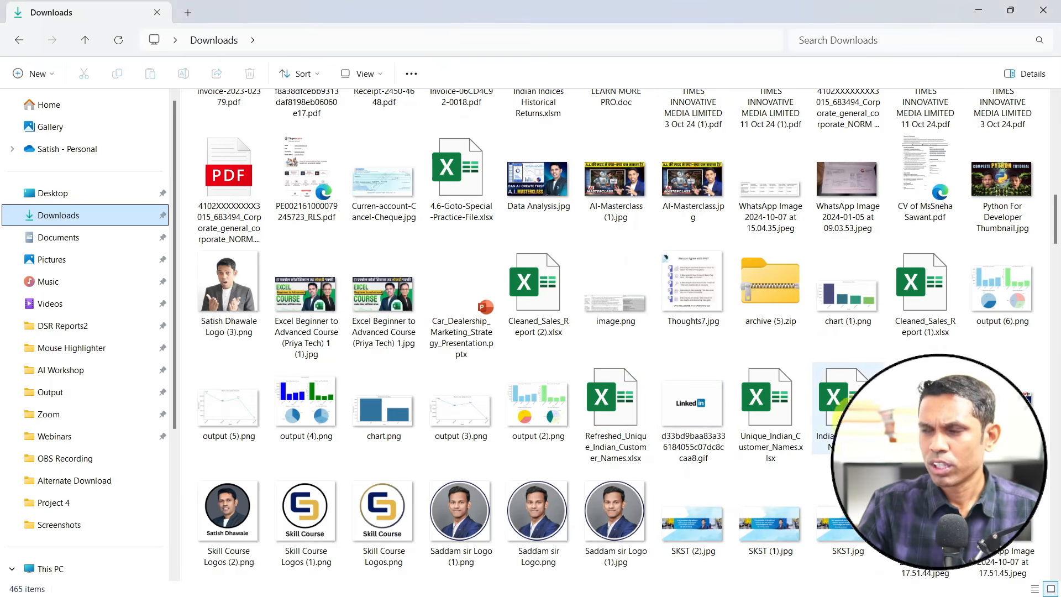
scroll(713, 459, "down", 10)
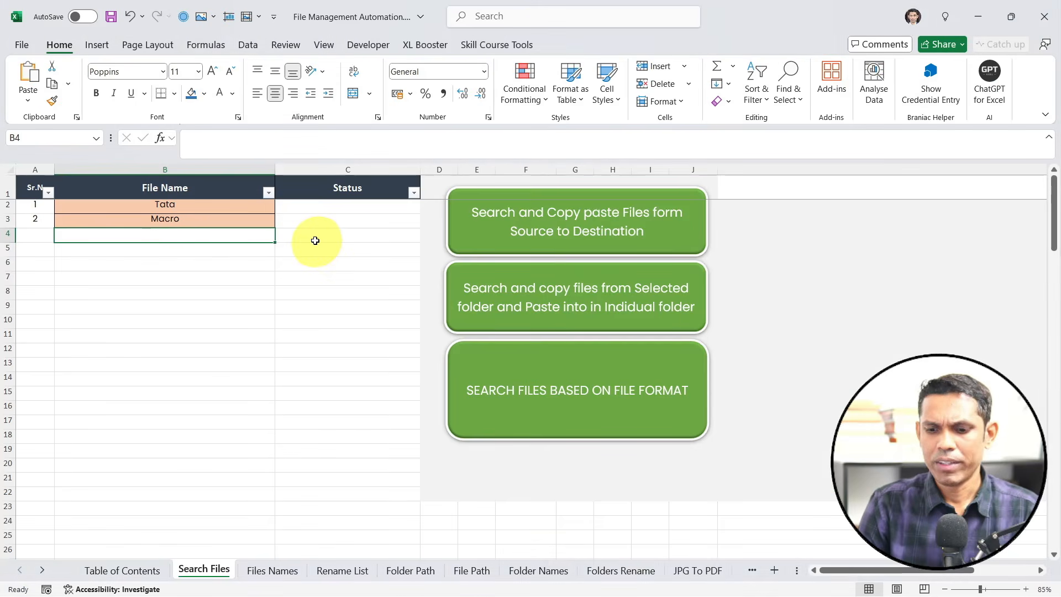
type("Data")
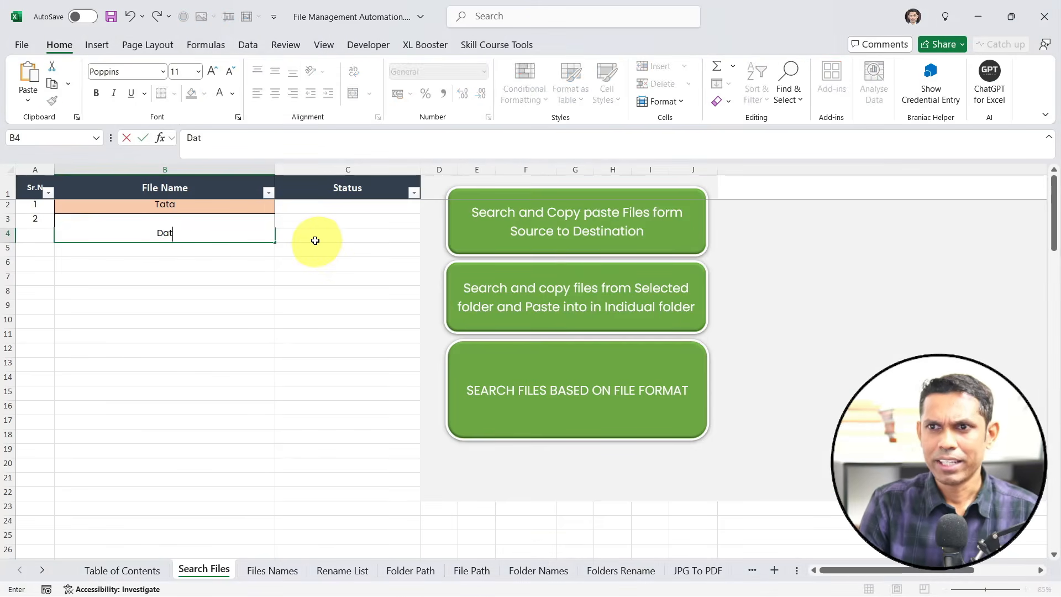
key("Return")
Review the three keywords in the File Name column against the files in the Downloads folder
left_click_drag(221, 204, 218, 238)
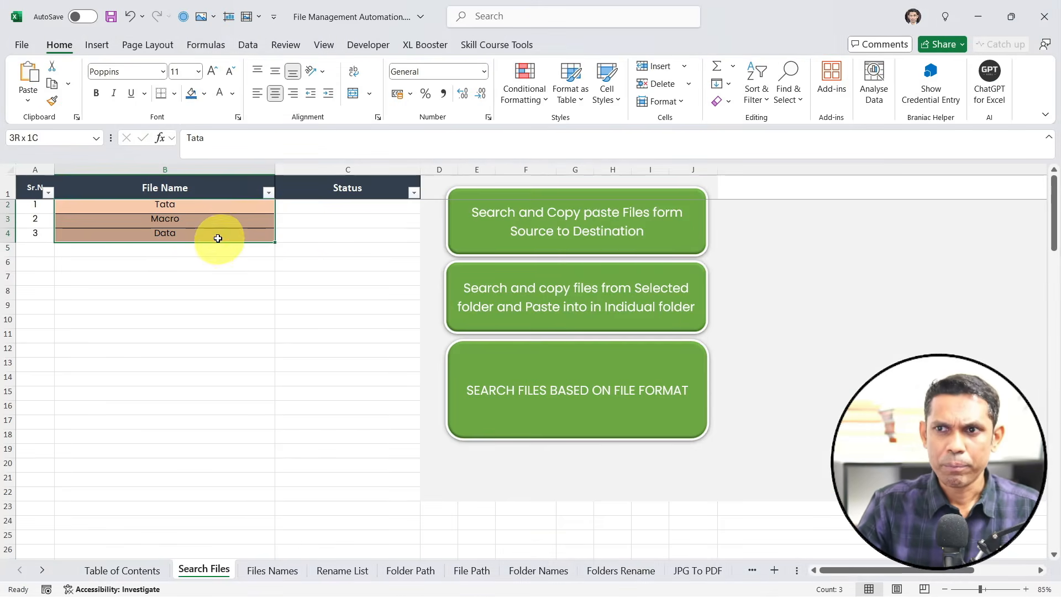
left_click(182, 253)
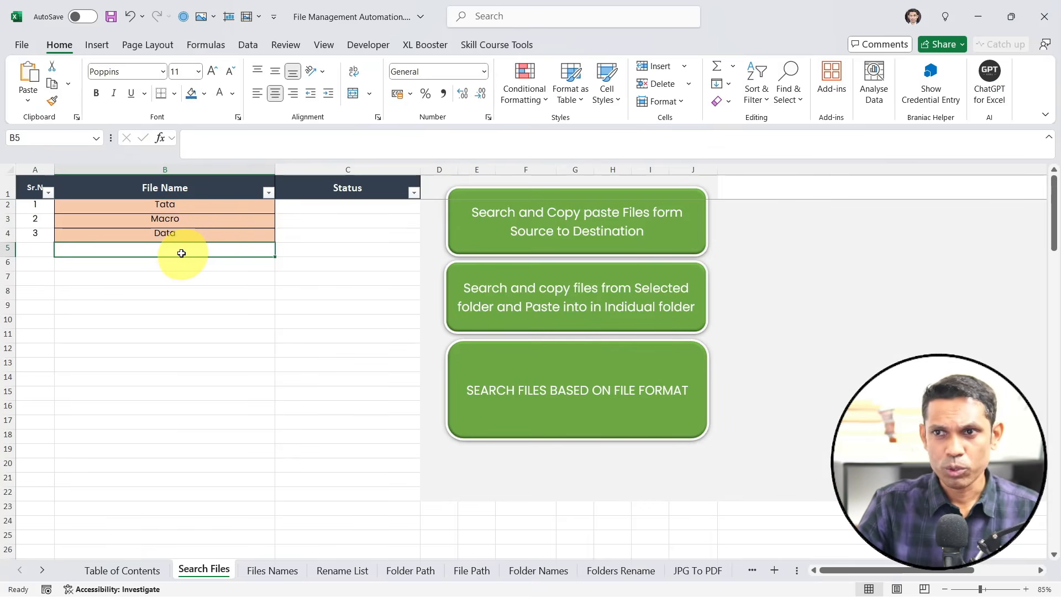
key("alt+Tab")
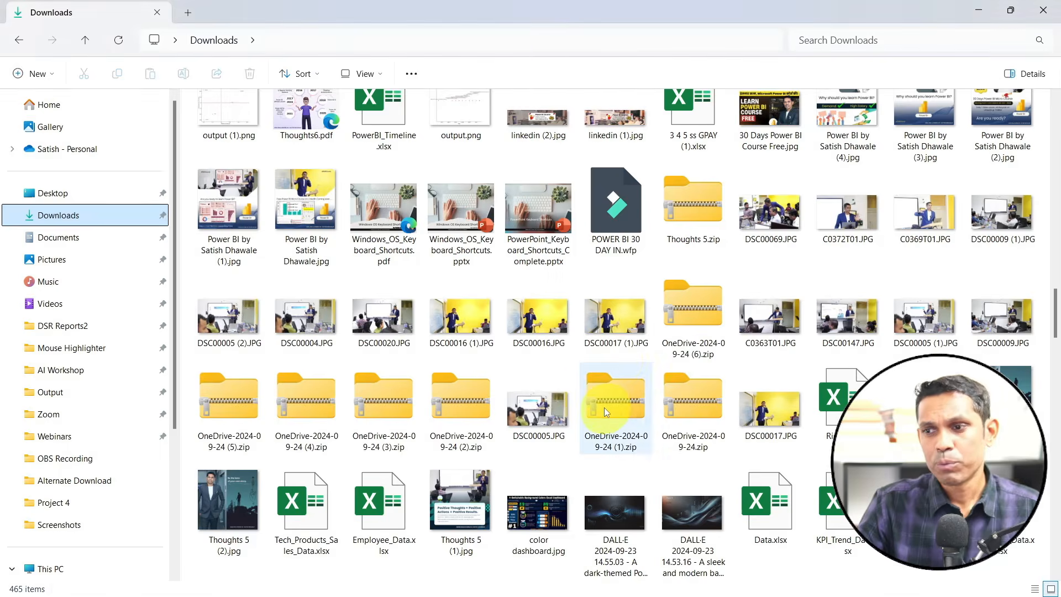
scroll(605, 407, "down", 5)
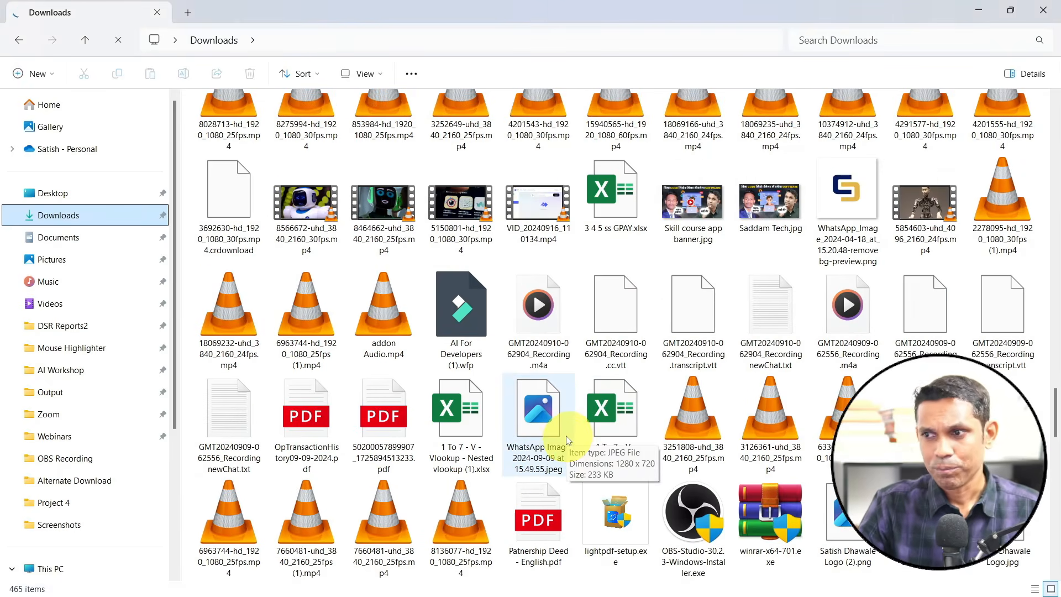
scroll(568, 439, "up", 10)
key("alt+Tab")
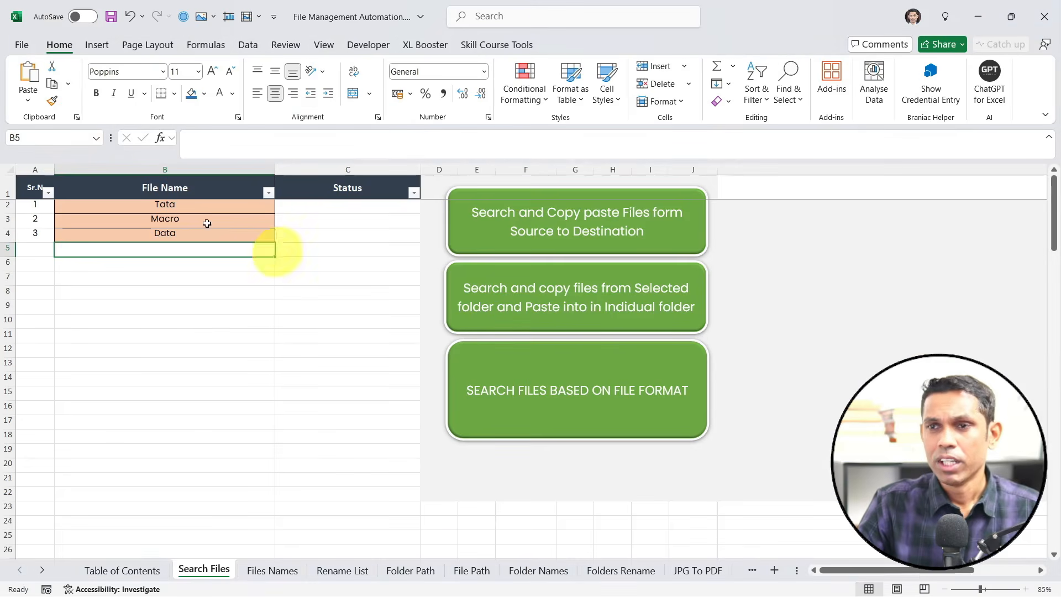
left_click_drag(151, 205, 152, 241)
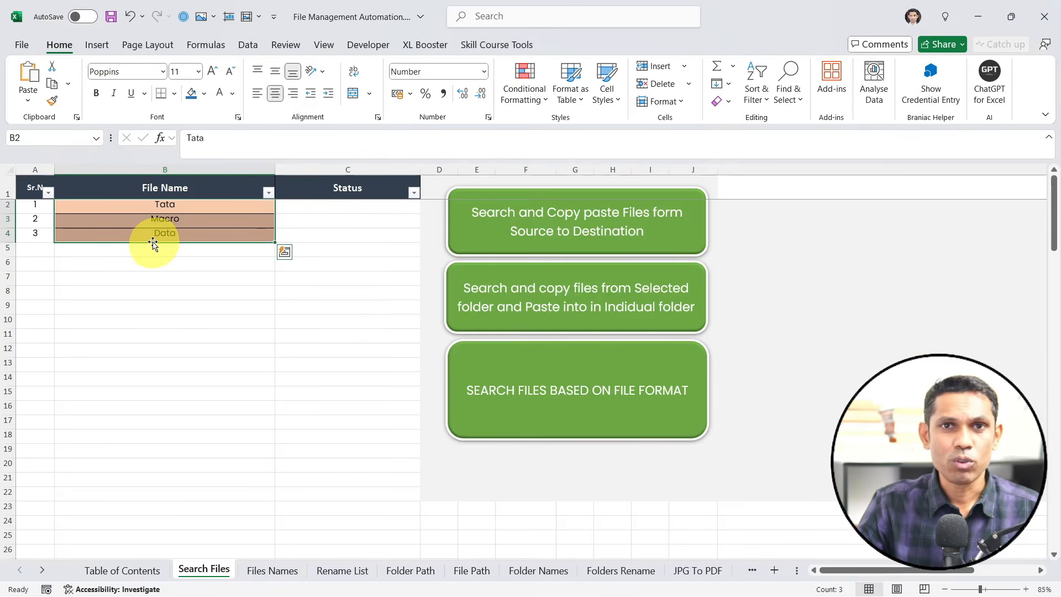
left_click(149, 262)
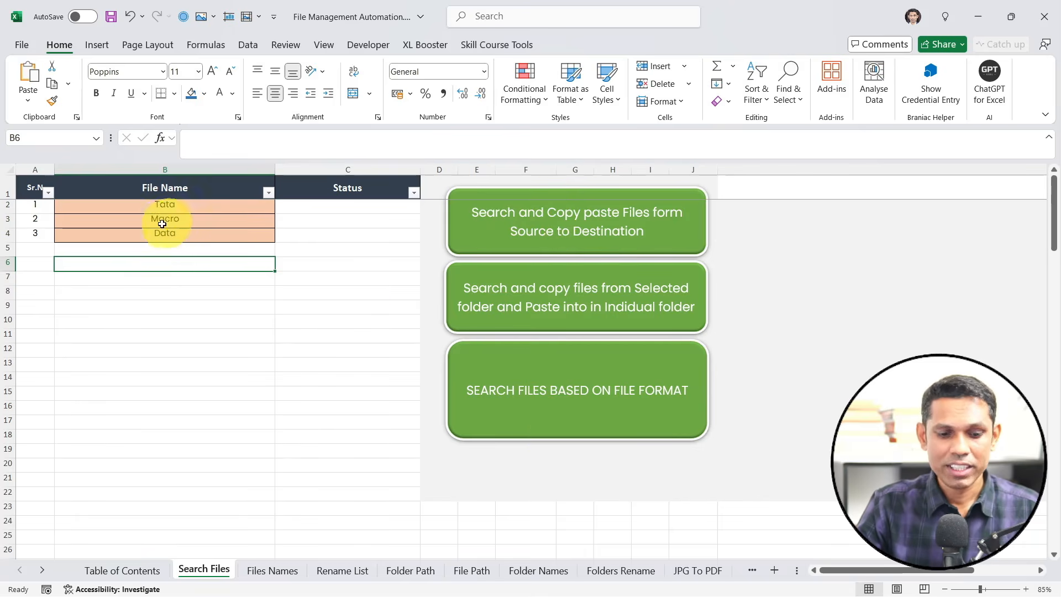
mouse_move(51, 195)
left_mouse_down()
mouse_move(289, 244)
mouse_move(358, 350)
left_mouse_up()
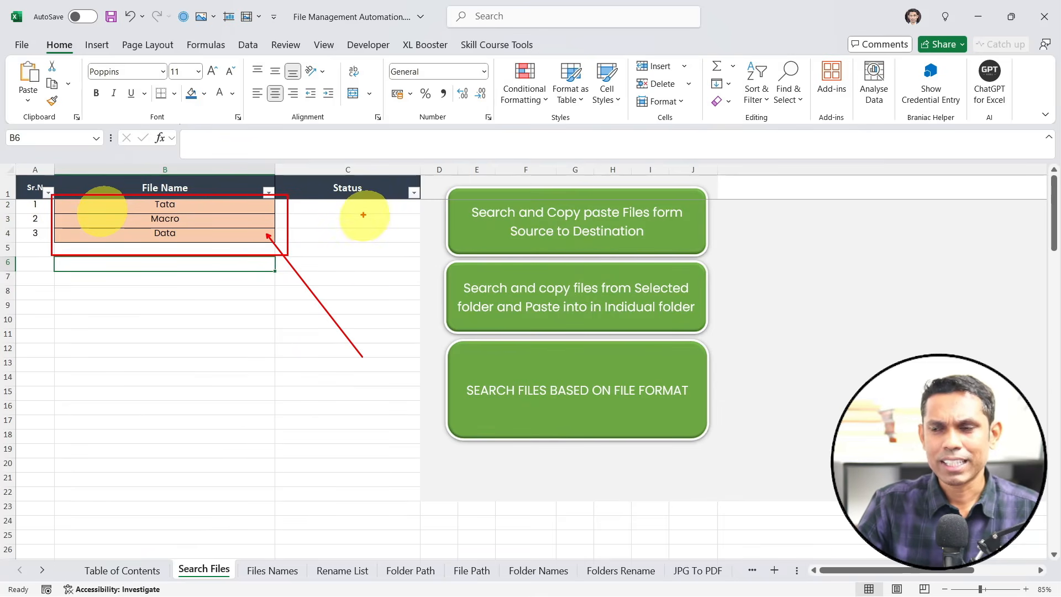
left_click_drag(363, 215, 364, 339)
key("Escape")
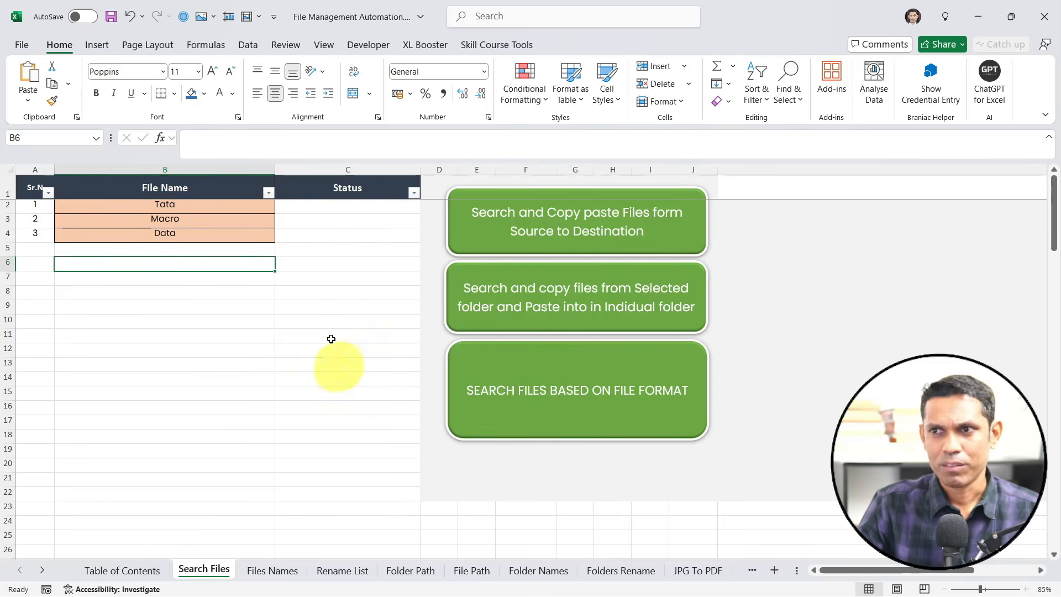
Start the search and copy from source to destination macro and cancel its source folder selection
left_click(287, 234)
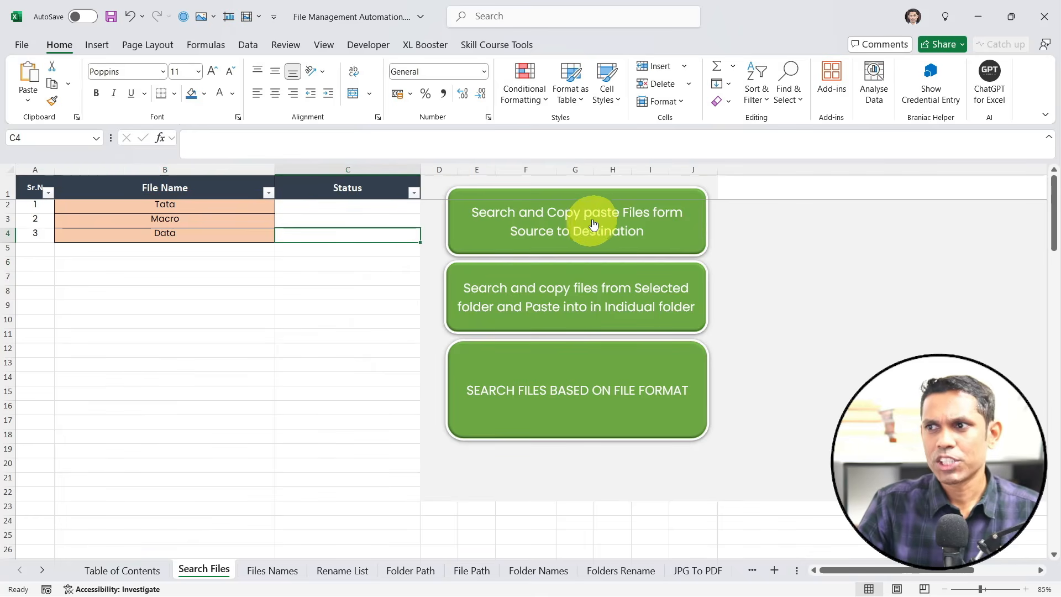
left_click(630, 232)
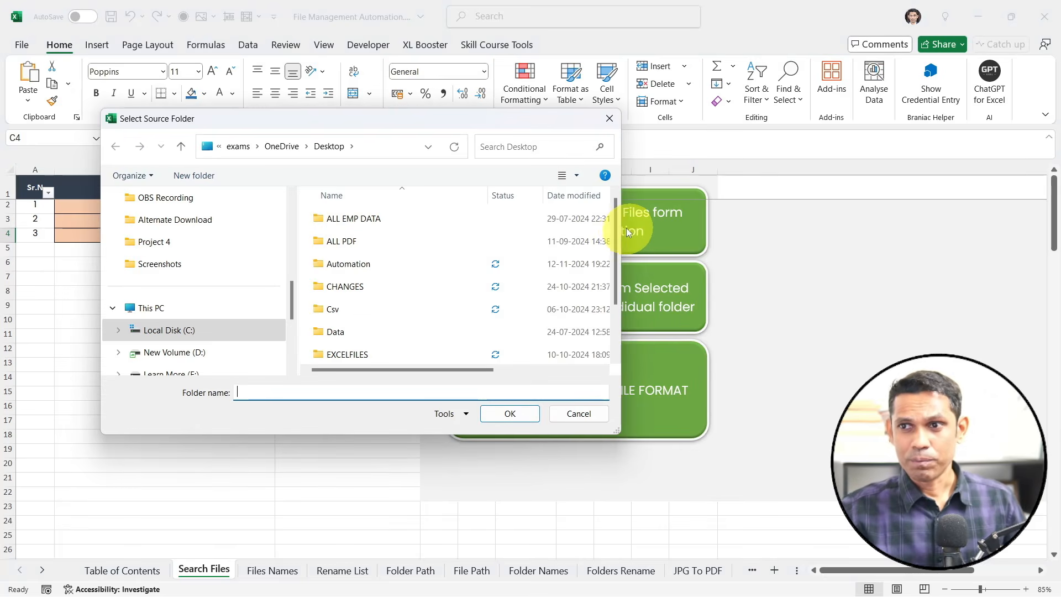
left_click(607, 119)
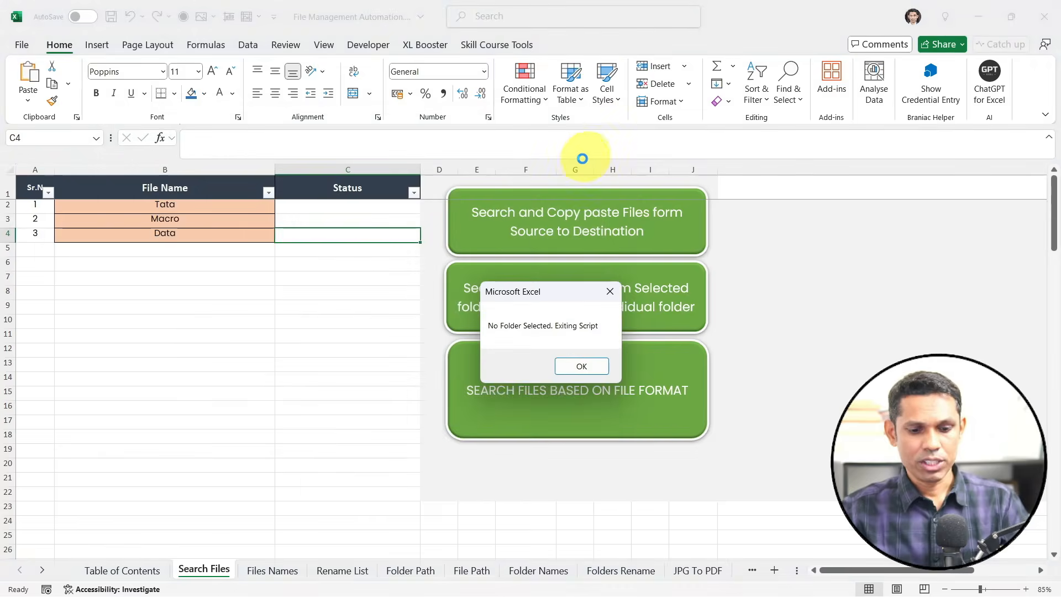
Check the contents of the Searched Files folder under Desktop > Automation in File Explorer, then return to Excel and dismiss the message
key("super+e")
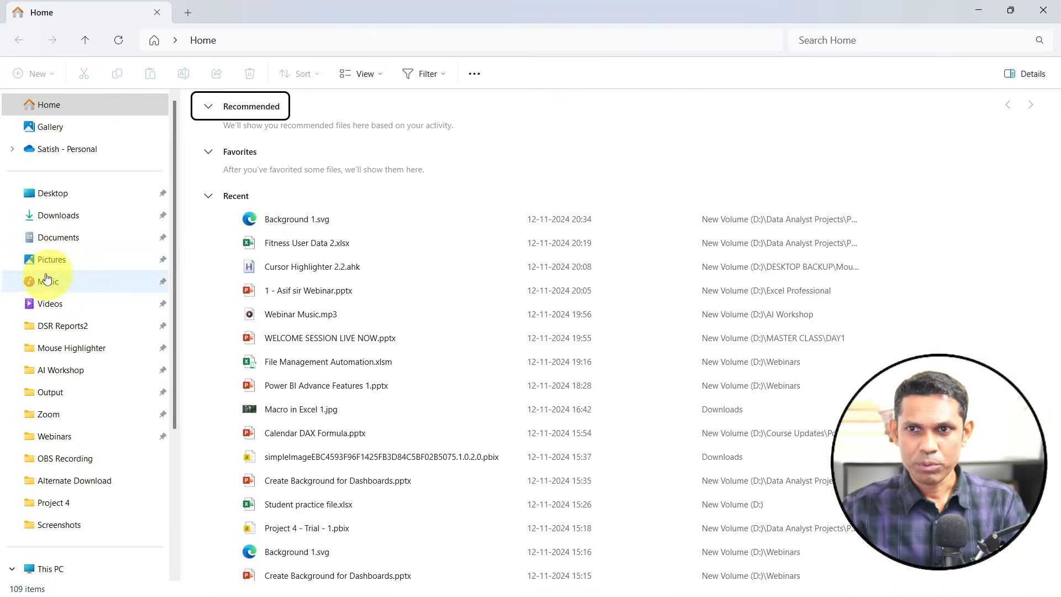
left_click(58, 194)
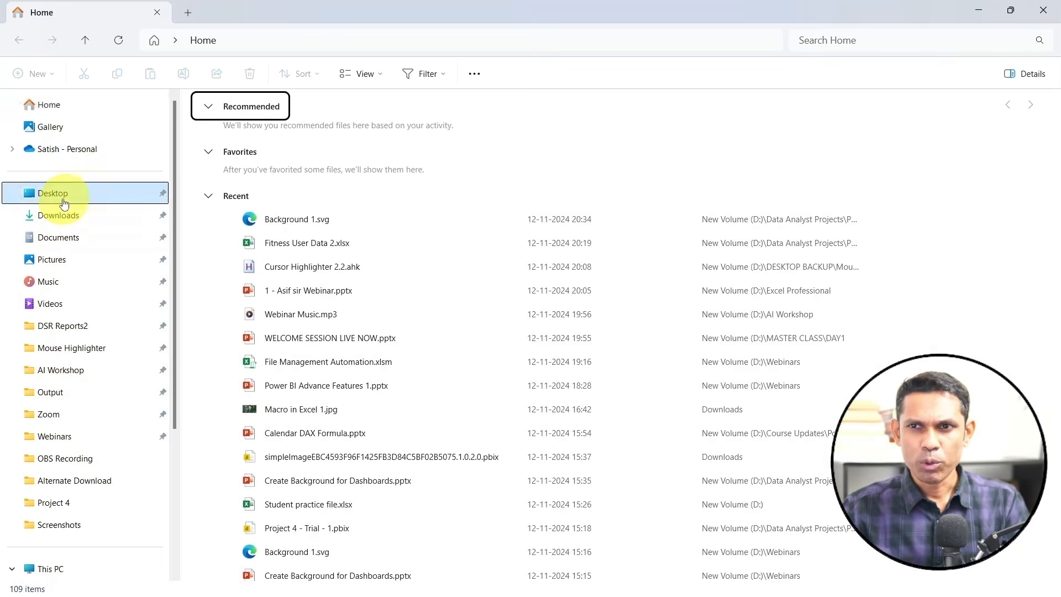
left_click(536, 174)
double_click(536, 173)
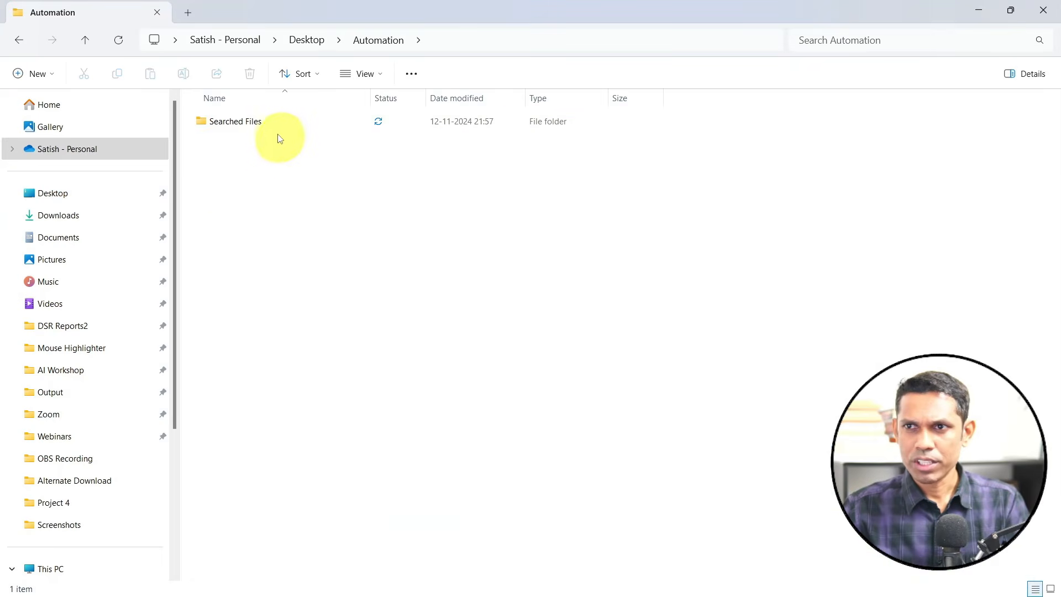
double_click(273, 121)
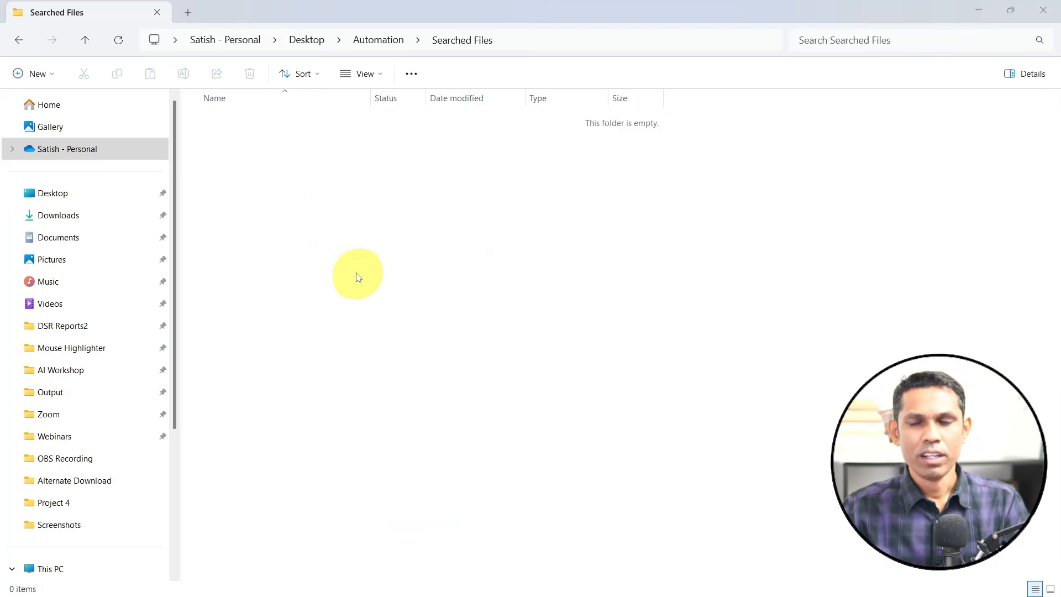
key("alt+Tab")
left_click(589, 371)
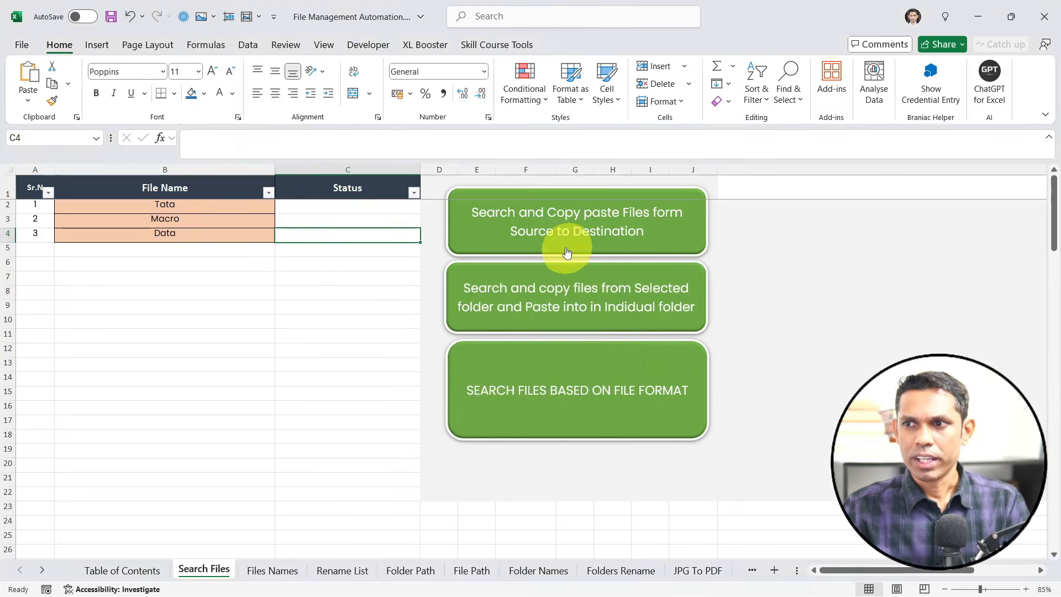
Run the search and copy from source to destination macro with Downloads as the source folder
left_click(540, 221)
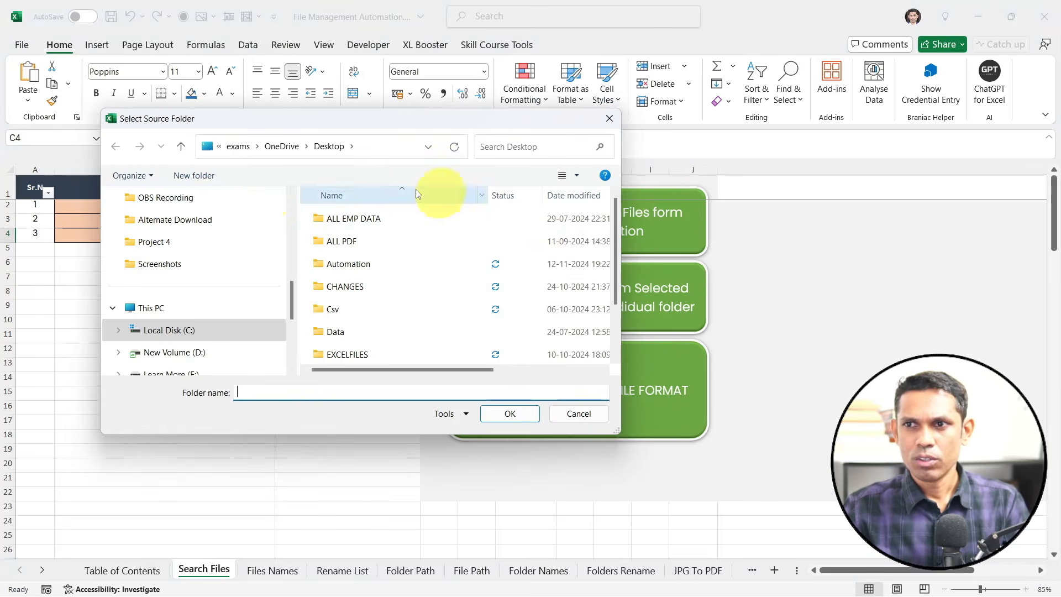
scroll(194, 248, "up", 5)
left_click(165, 247)
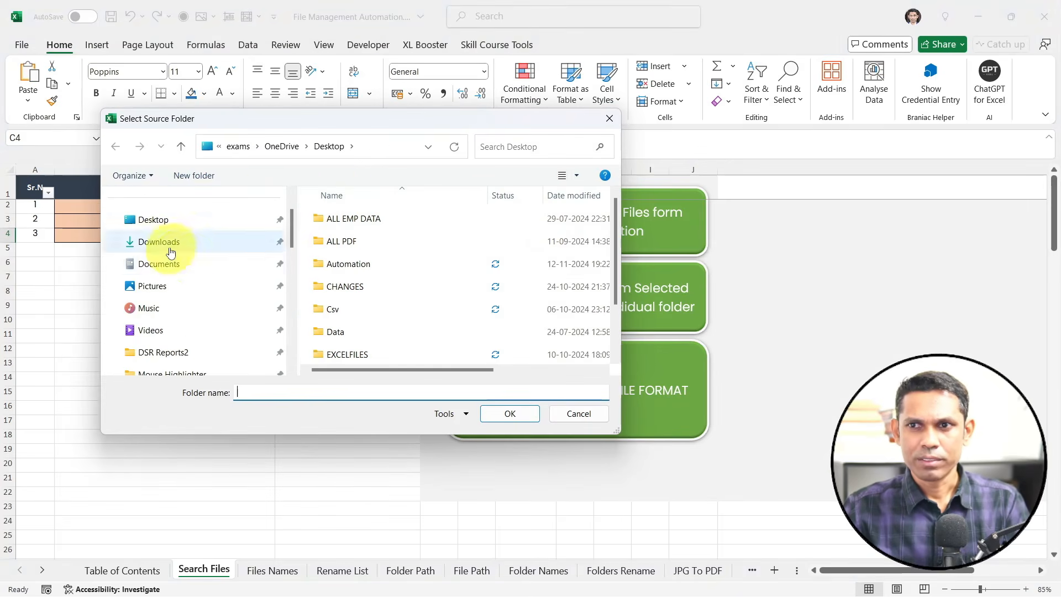
left_click(519, 413)
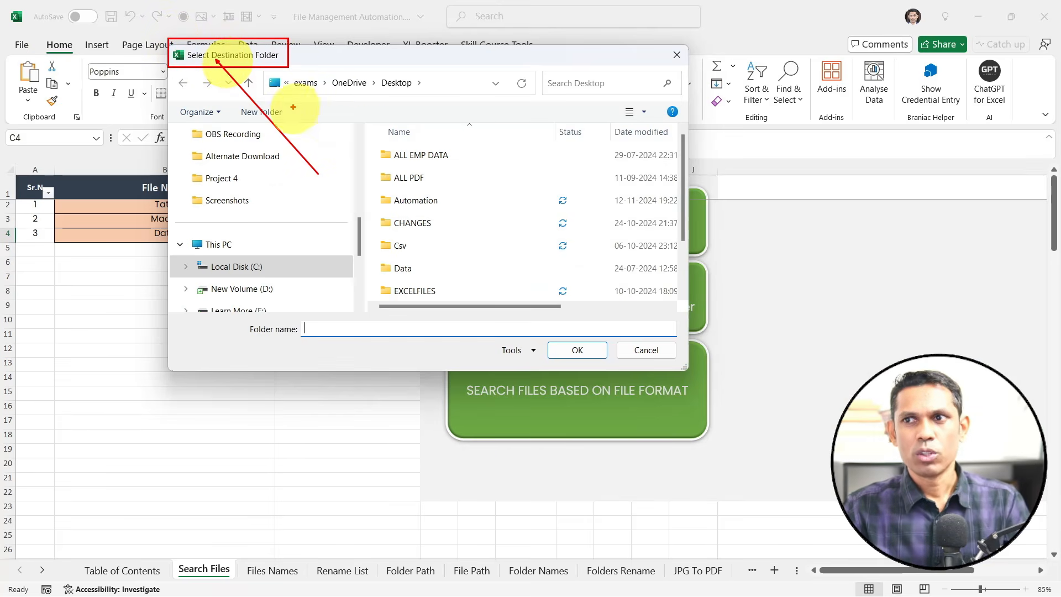
Set the Searched Files folder under Desktop > Automation as the destination and dismiss the completion message
left_click(422, 204)
double_click(421, 201)
left_click(416, 156)
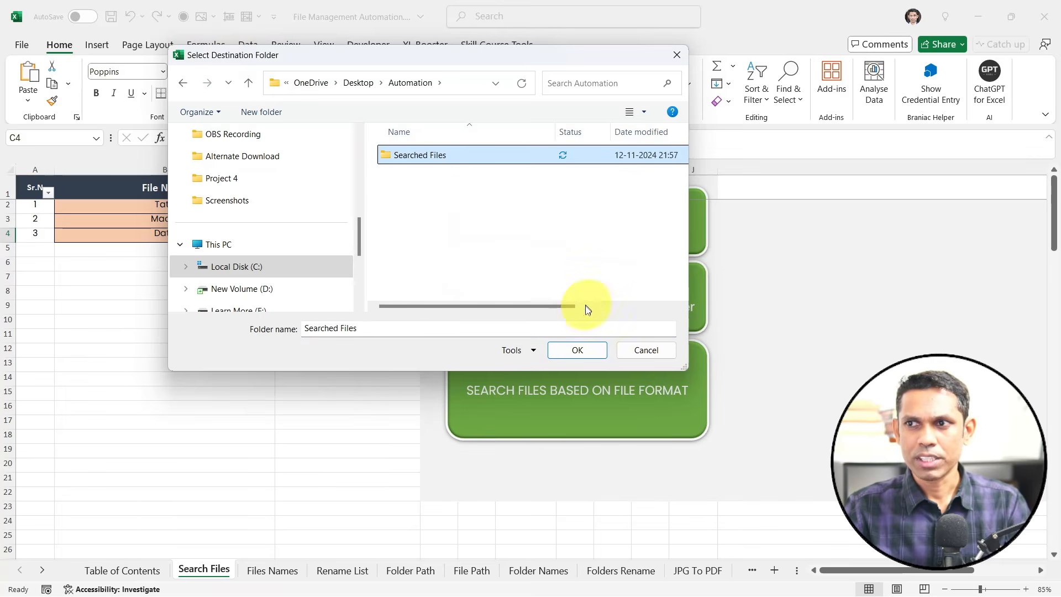
left_click(578, 350)
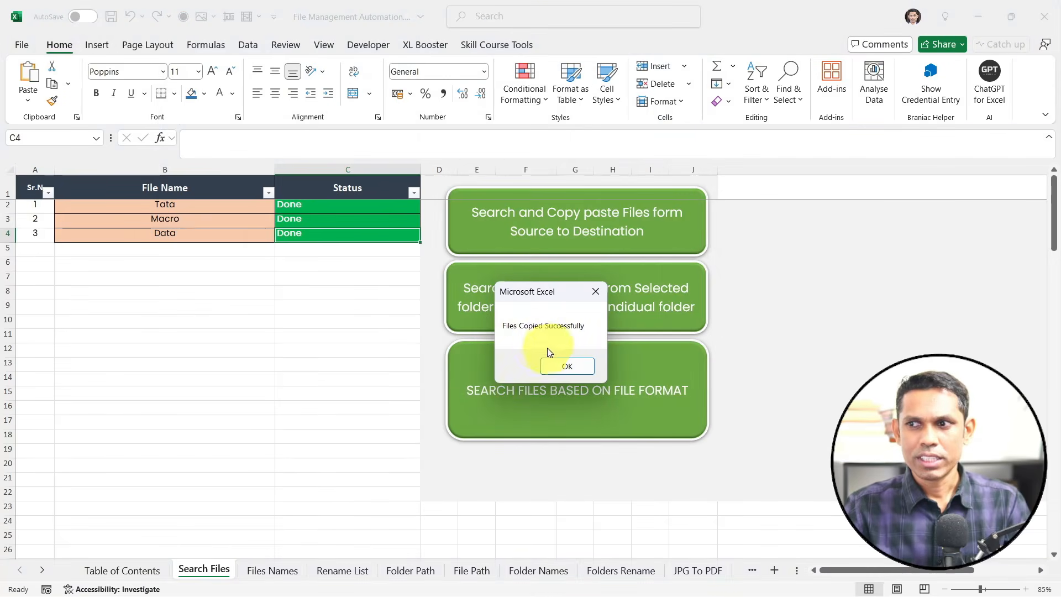
left_click(579, 366)
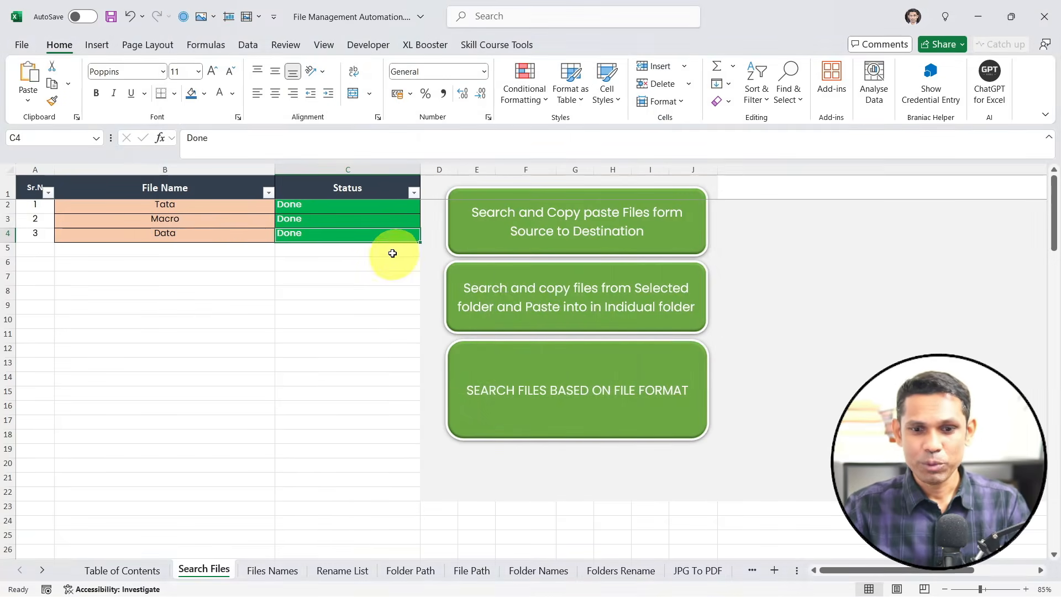
mouse_move(269, 178)
left_mouse_down()
mouse_move(324, 220)
mouse_move(426, 261)
left_mouse_up()
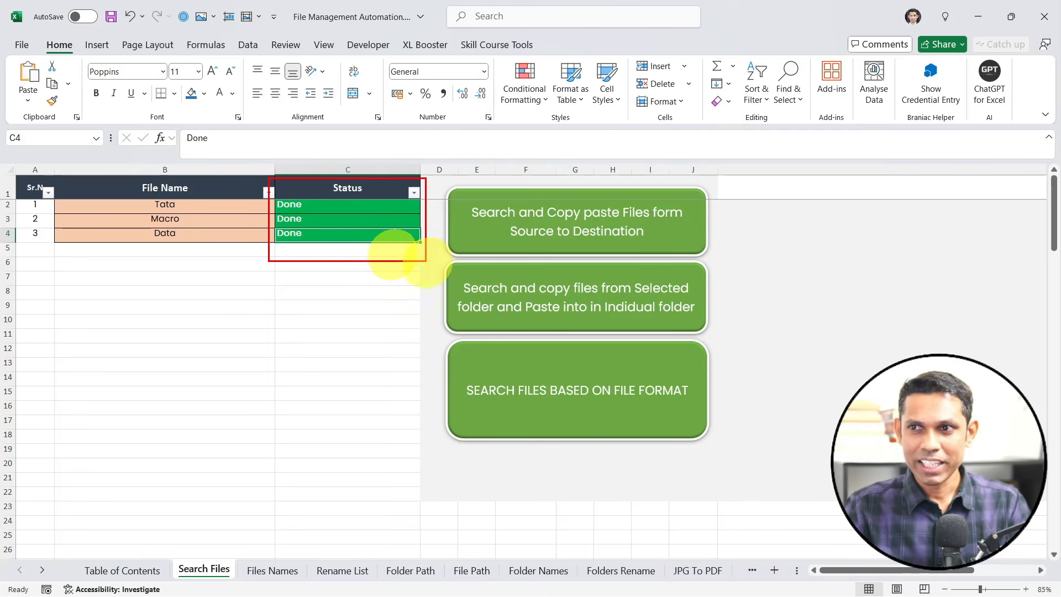
left_click_drag(373, 239, 477, 428)
key("Escape")
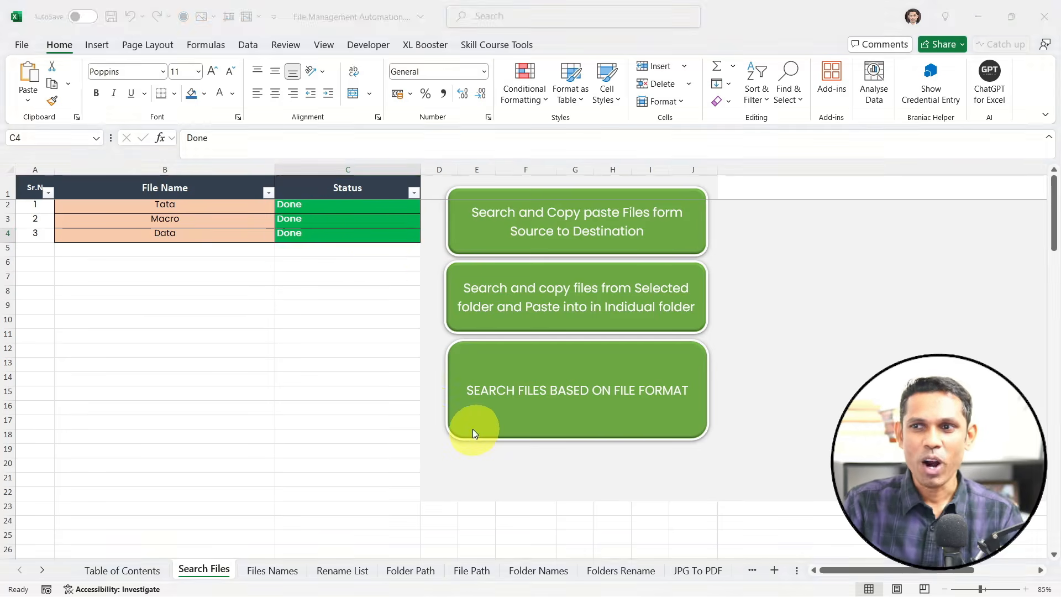
left_click(354, 347)
Switch to File Explorer and examine the Data, Macro and Tata files copied into the Searched Files folder
key("alt+Tab")
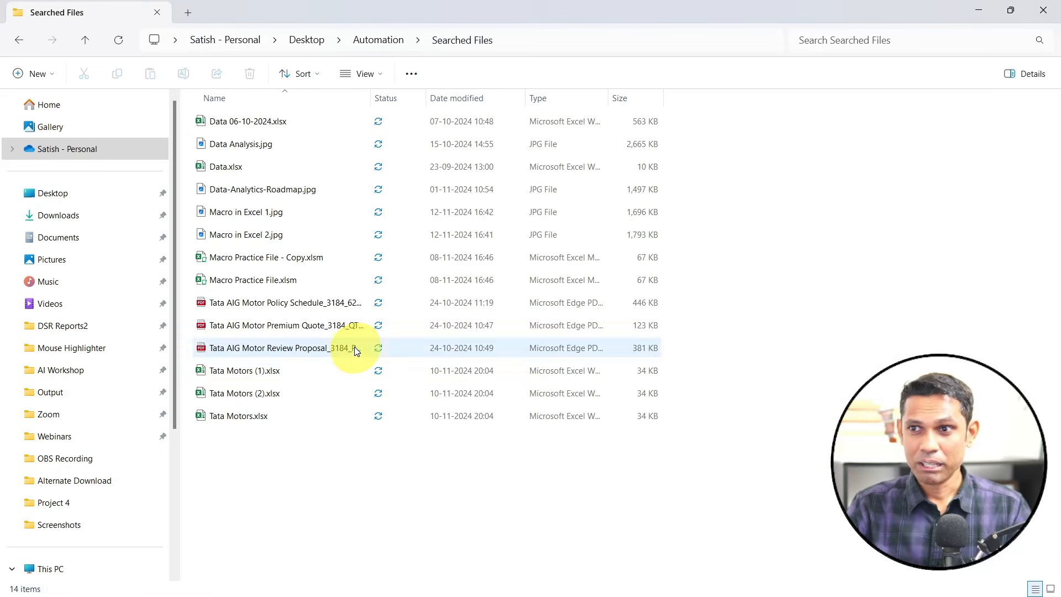
left_click(254, 126)
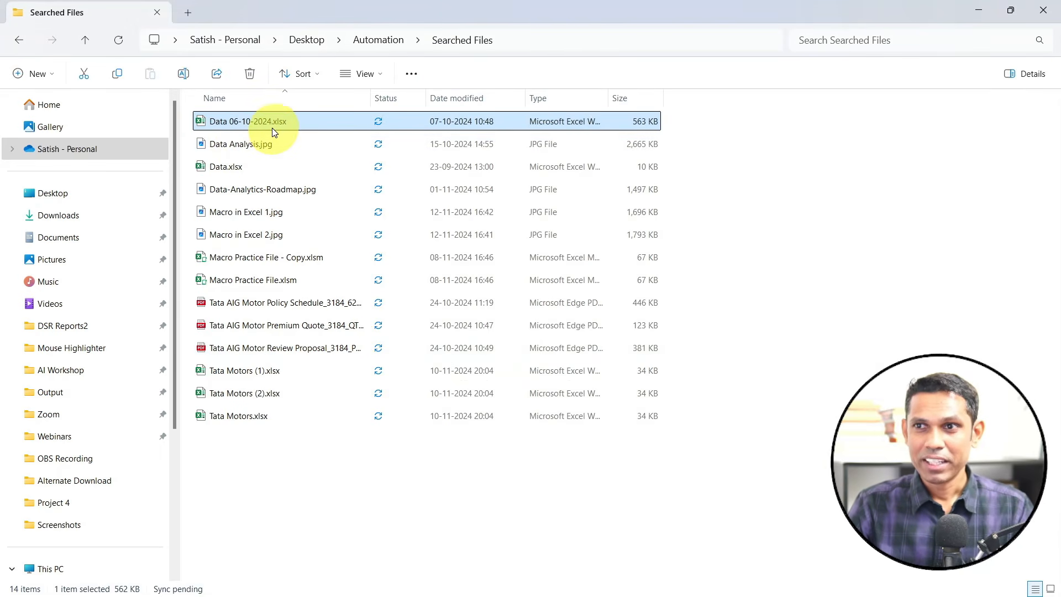
left_click(231, 144)
left_click(262, 127)
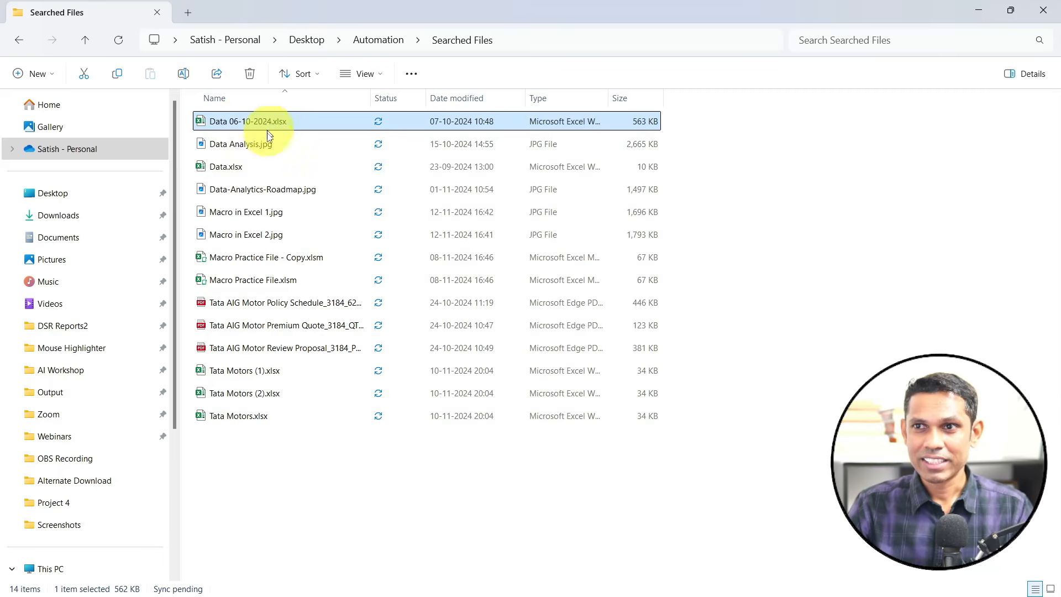
left_click(225, 167)
left_click(238, 190)
left_click(251, 212)
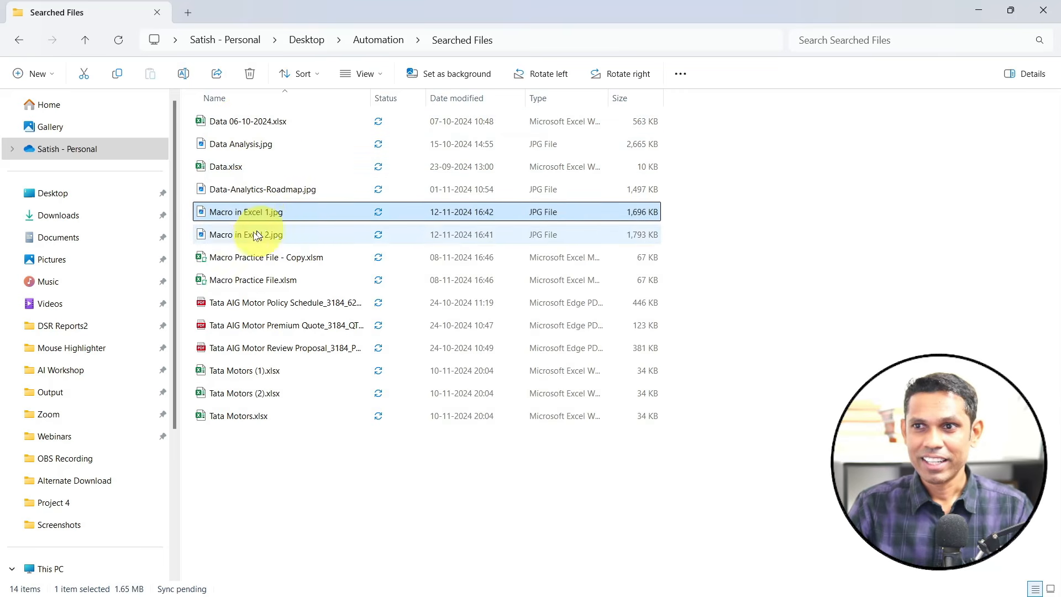
left_click(244, 237)
left_click(243, 257)
left_click(248, 279)
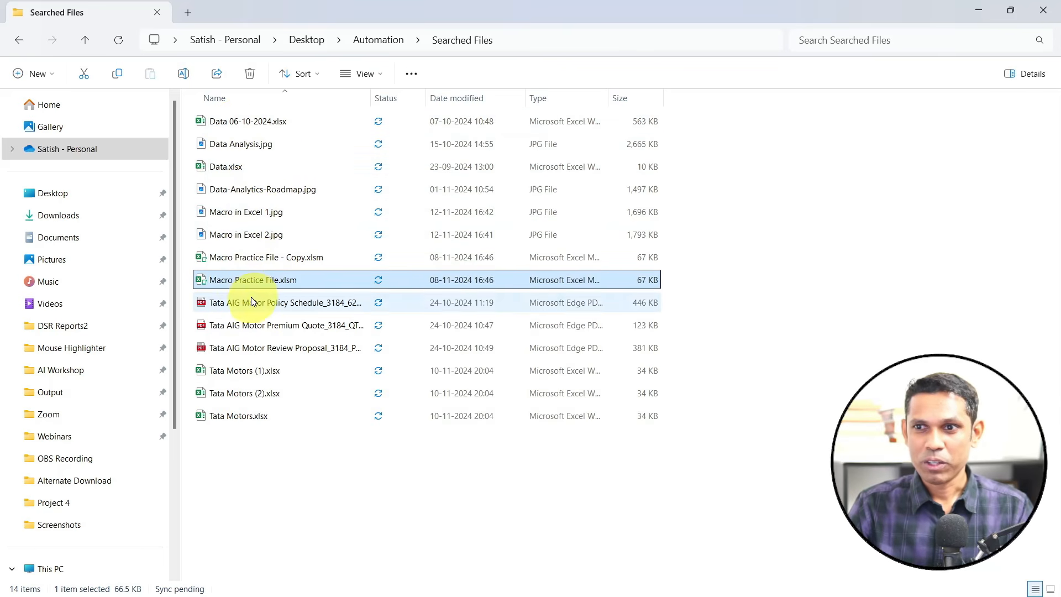
left_click(251, 302)
left_click(251, 325)
left_click(248, 348)
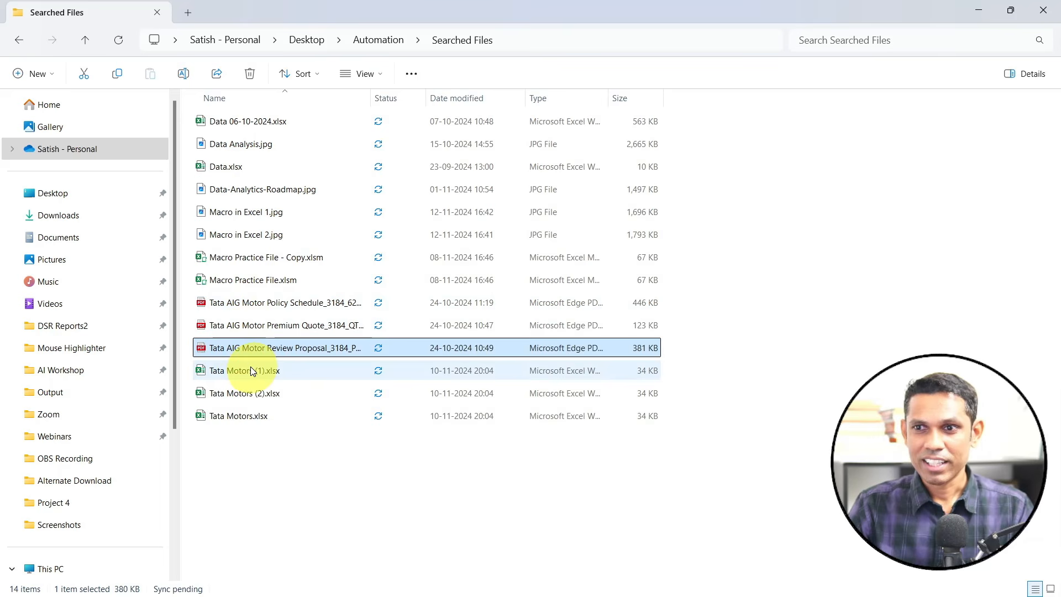
left_click(250, 369)
left_click(250, 393)
left_click(248, 415)
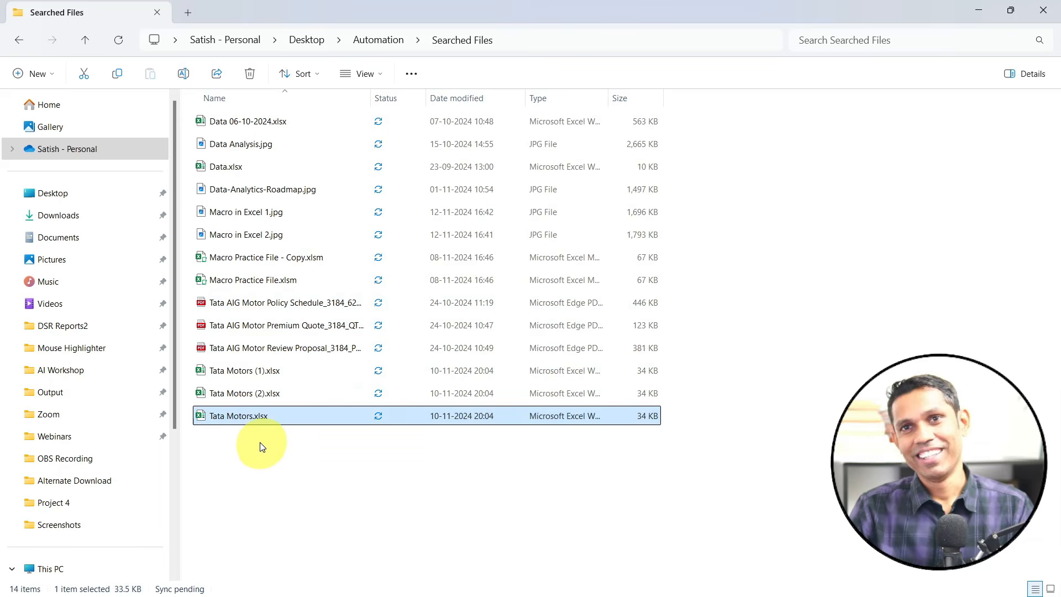
left_click(264, 468)
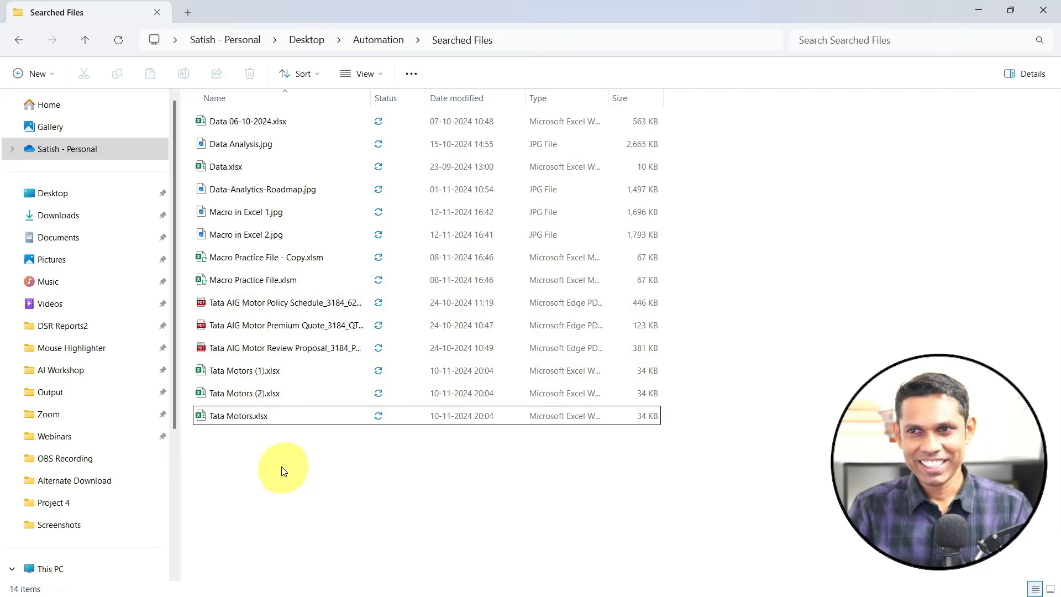
Return to Excel and run the search and copy into individual folders macro with Downloads as the source folder
key("alt+Tab")
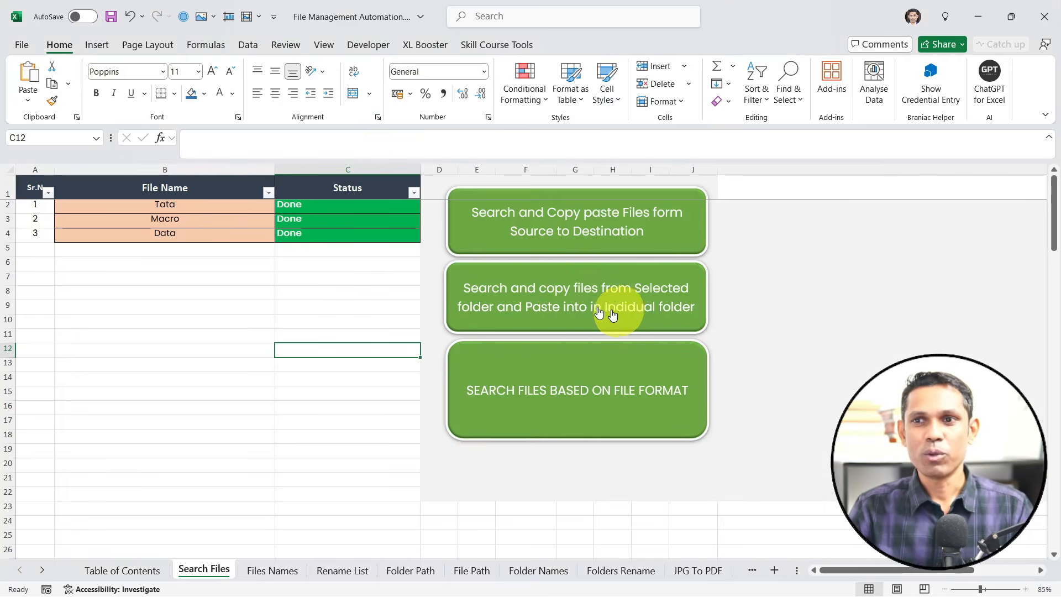
left_click_drag(221, 208, 202, 232)
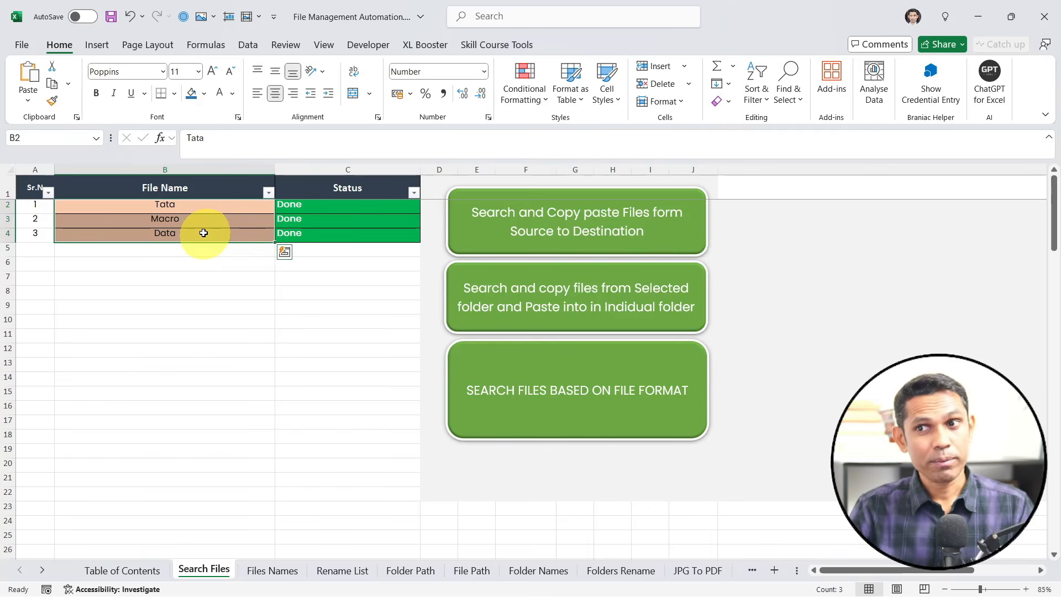
left_click(229, 220)
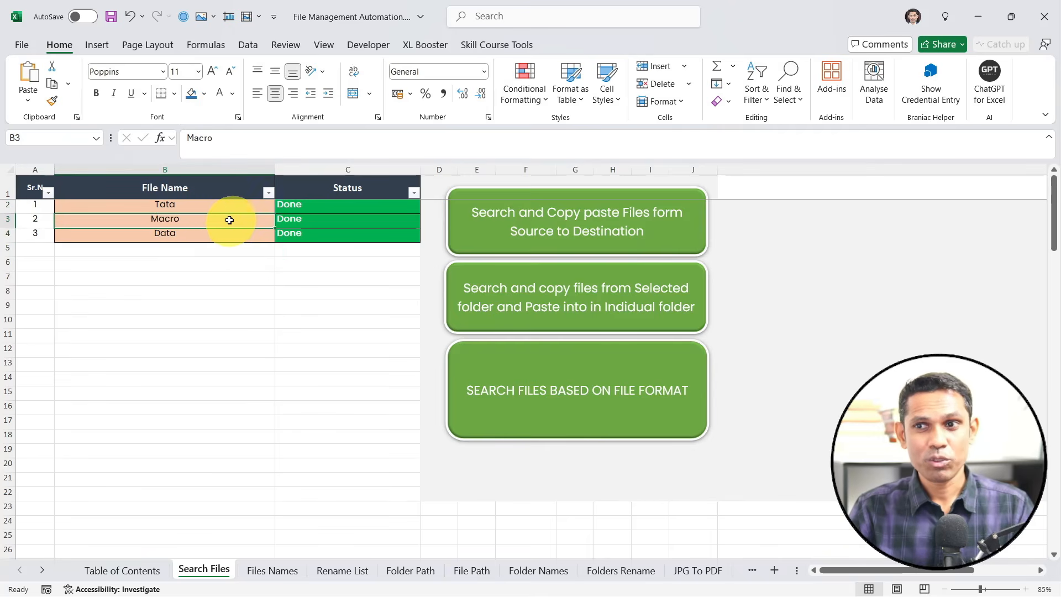
left_click(205, 237)
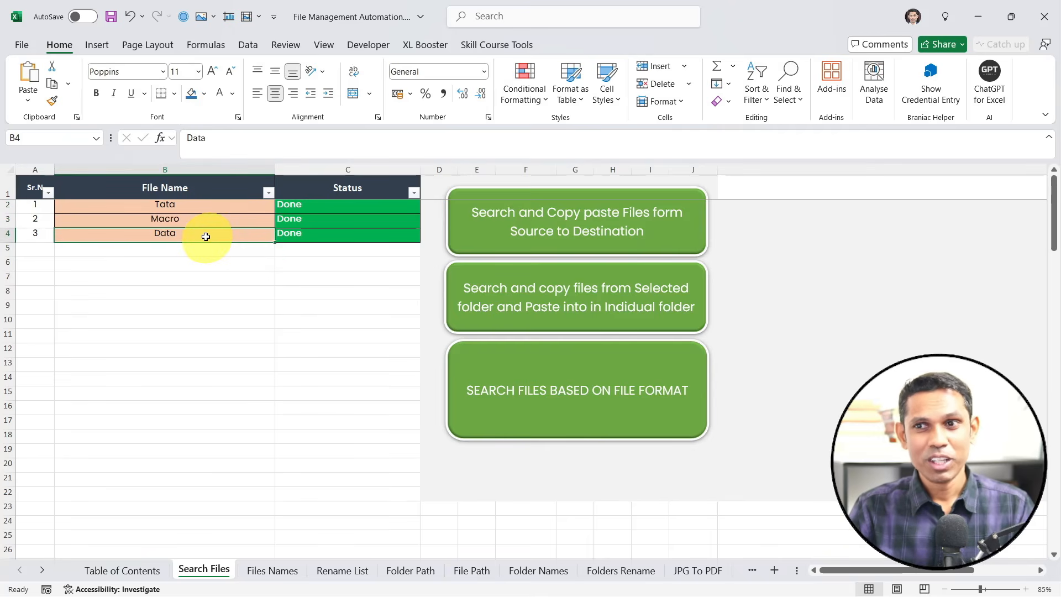
left_click(527, 307)
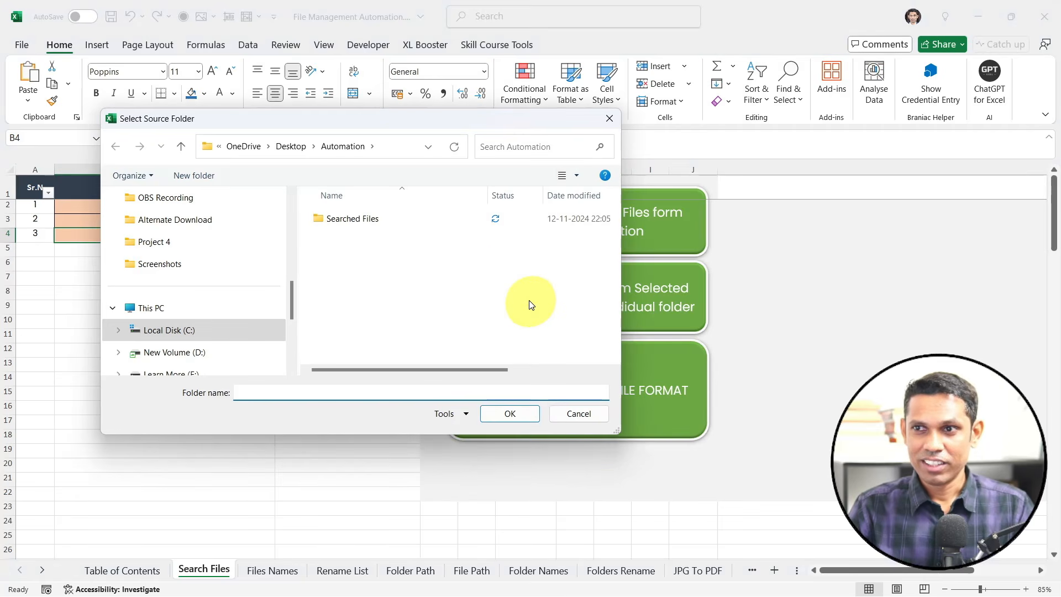
scroll(149, 232, "up", 5)
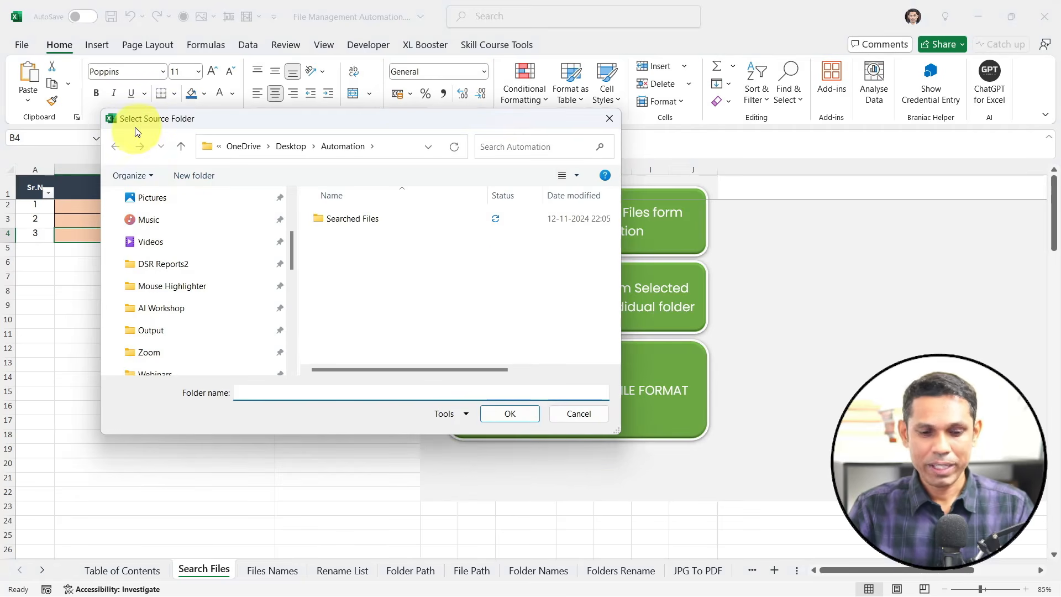
mouse_move(97, 100)
left_mouse_down()
mouse_move(166, 135)
mouse_move(216, 136)
mouse_move(228, 221)
left_mouse_up()
key("Escape")
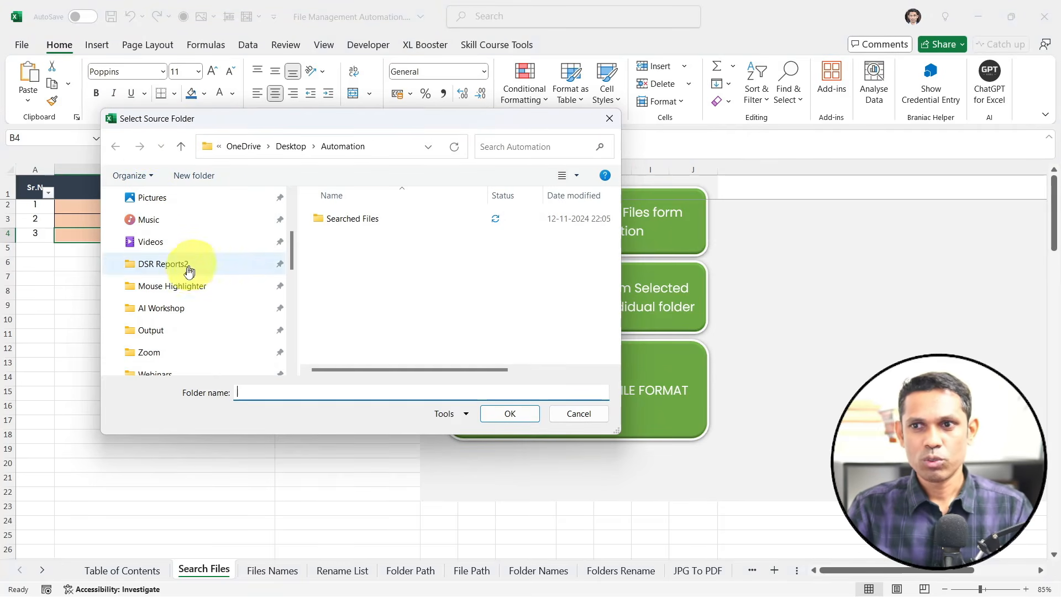
scroll(182, 271, "up", 3)
left_click(166, 289)
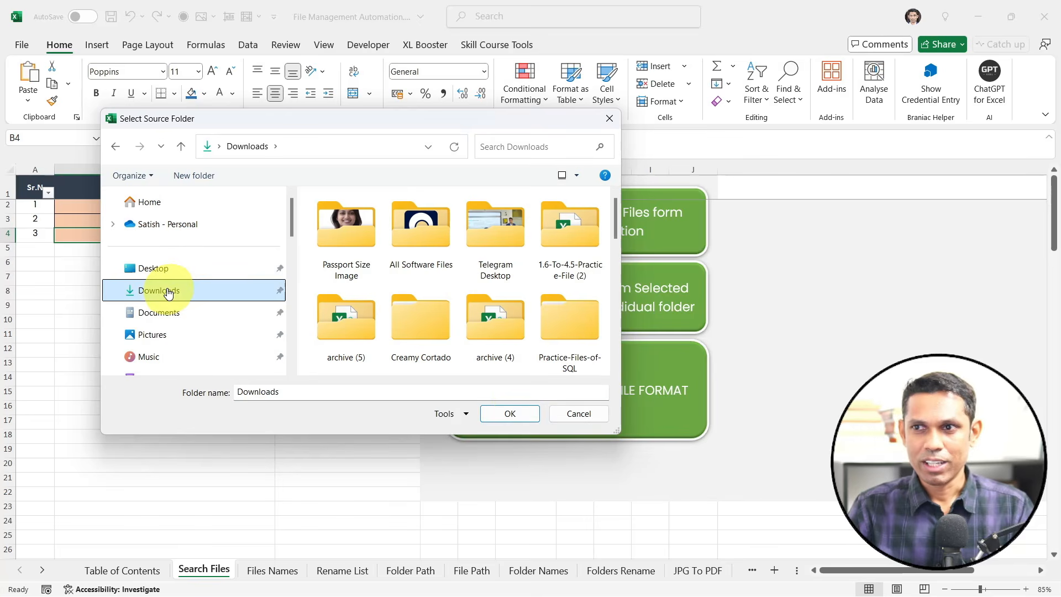
left_click(510, 415)
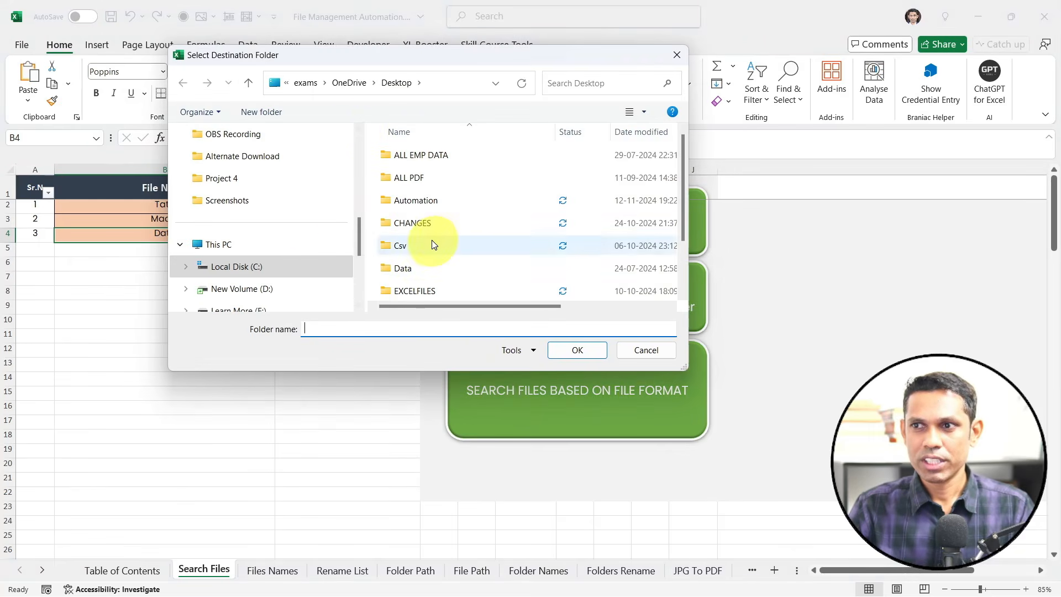
Set the Automation folder on the Desktop as the destination and dismiss the completion message
left_click(410, 200)
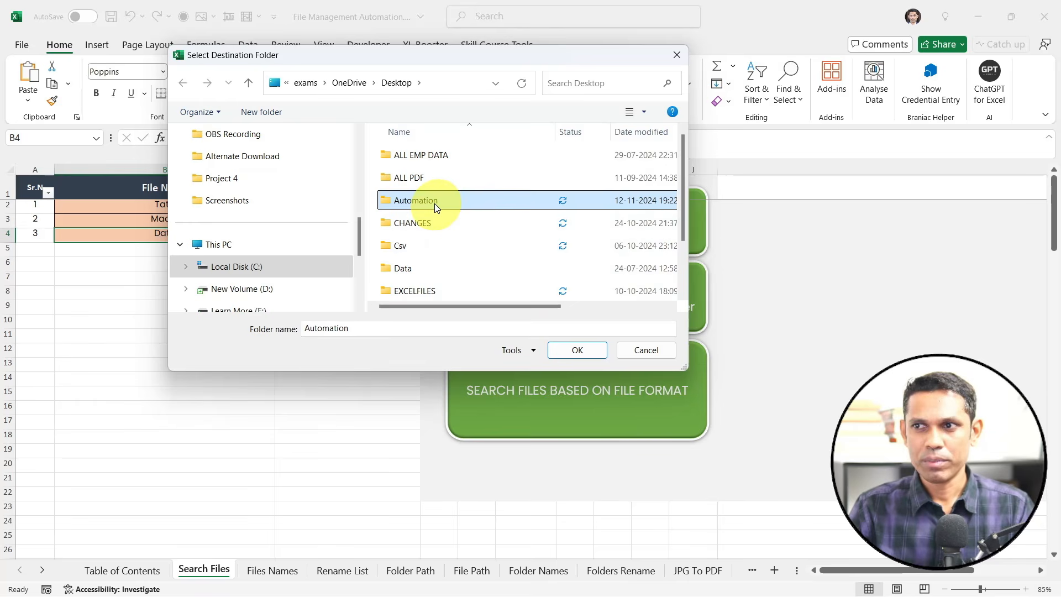
left_click(567, 353)
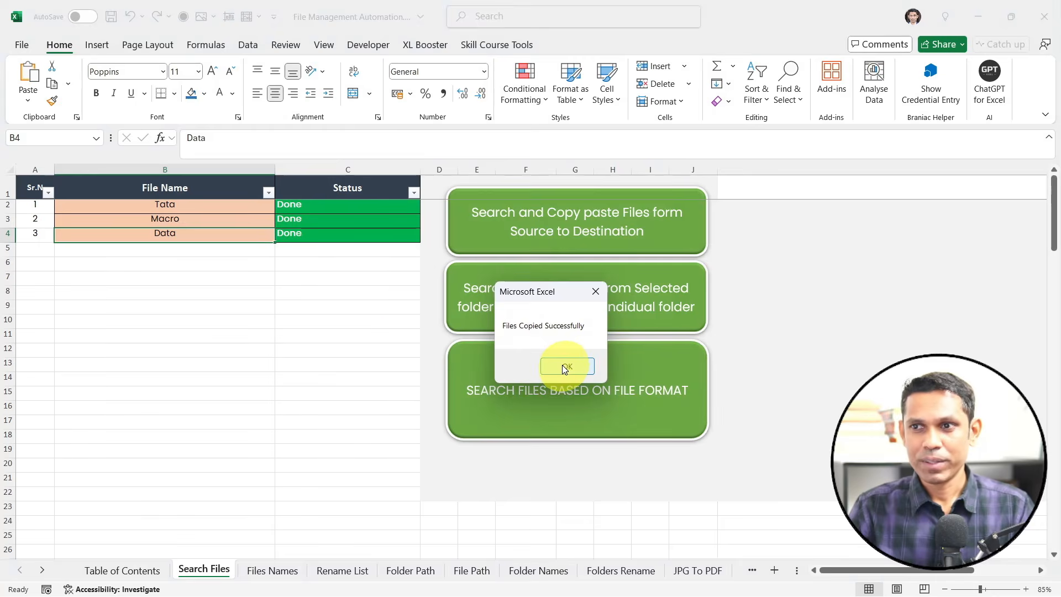
left_click(562, 365)
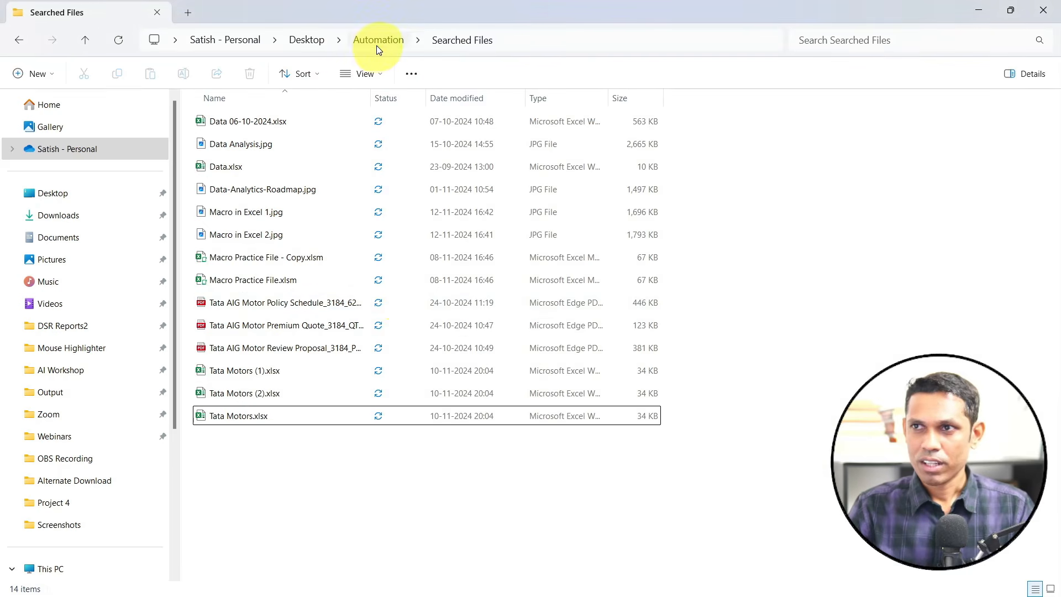
Inspect the Data, Macro and Tata folders under Desktop > Automation in File Explorer, and return to cell B5 in Excel
left_click(377, 45)
left_click(222, 128)
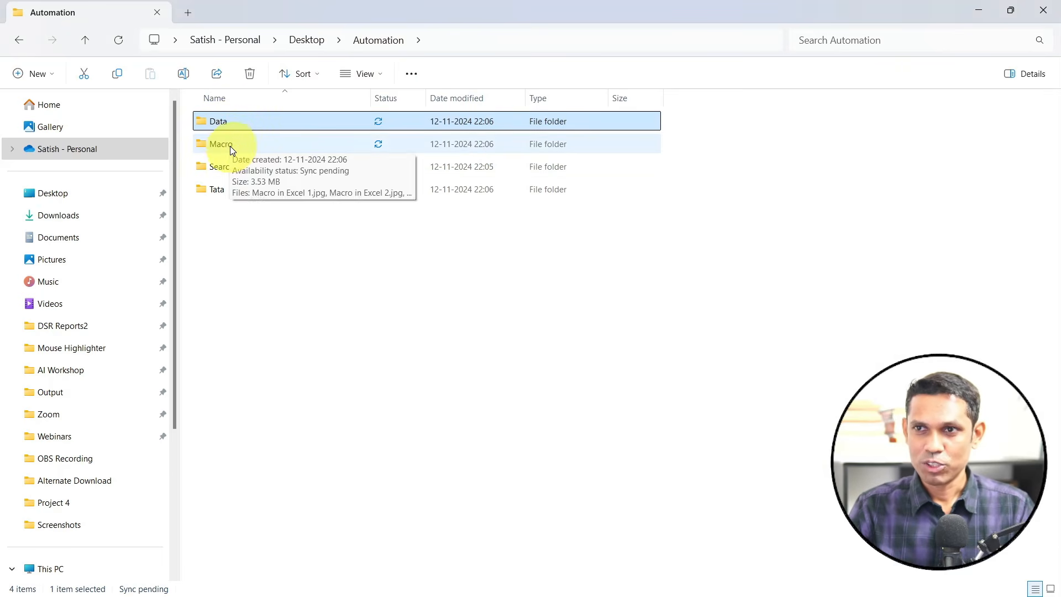
left_click(231, 148)
double_click(229, 146)
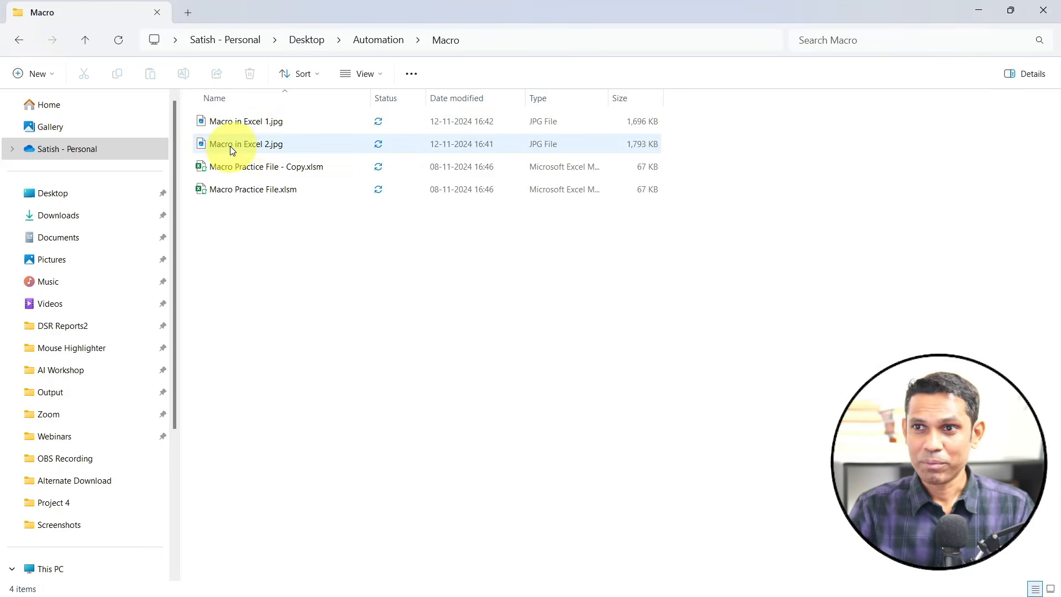
left_click(21, 42)
double_click(218, 120)
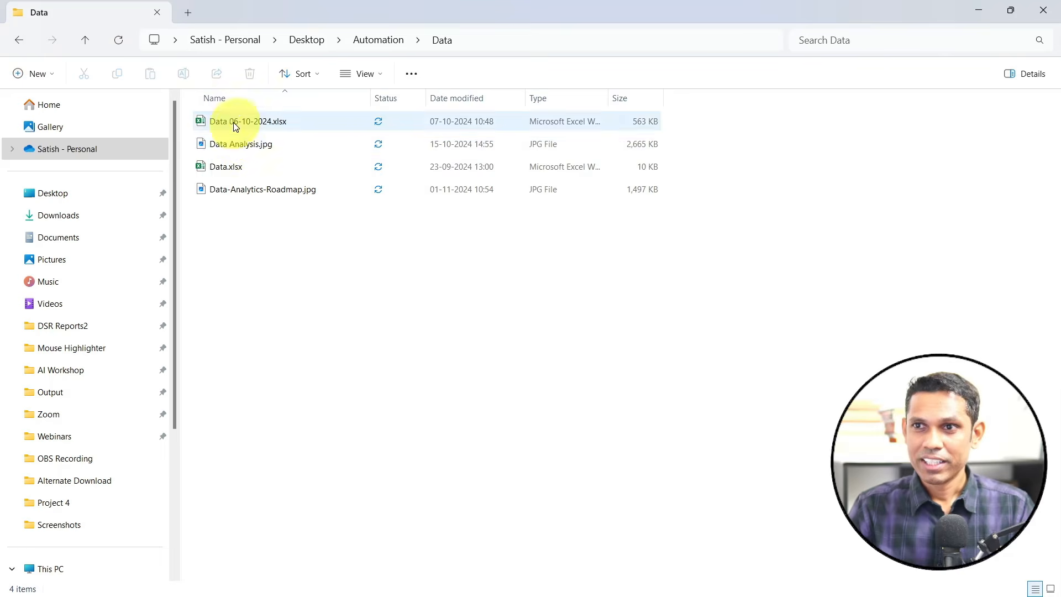
left_click(21, 43)
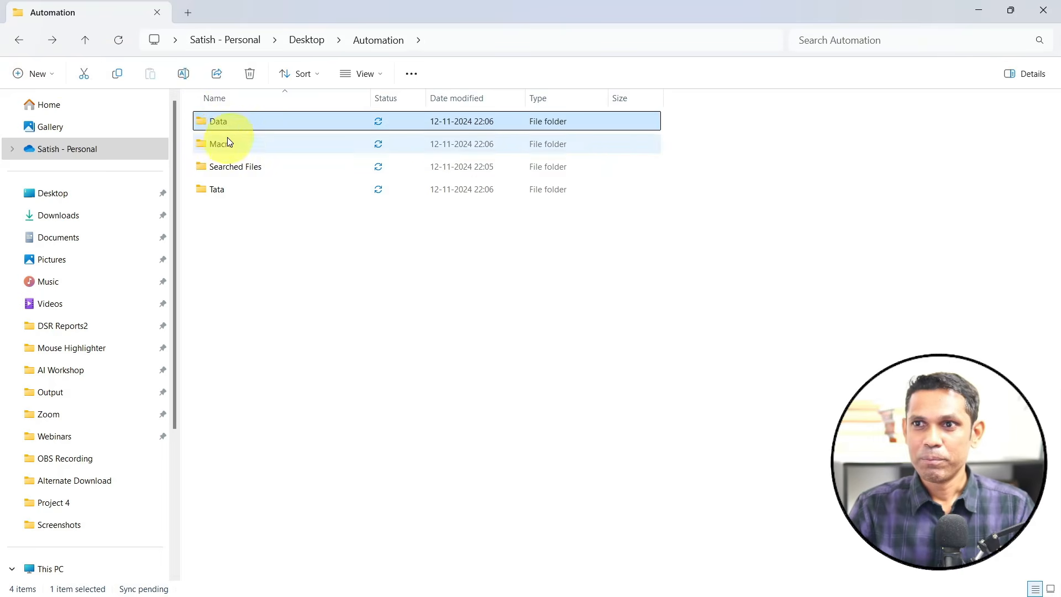
double_click(228, 144)
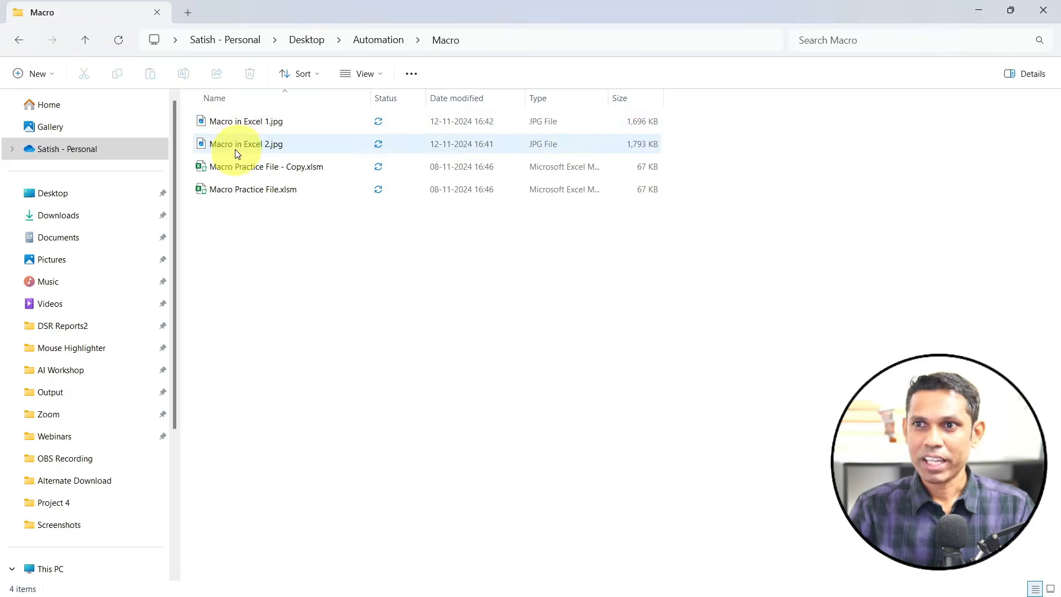
left_click(20, 40)
left_click(225, 189)
double_click(225, 189)
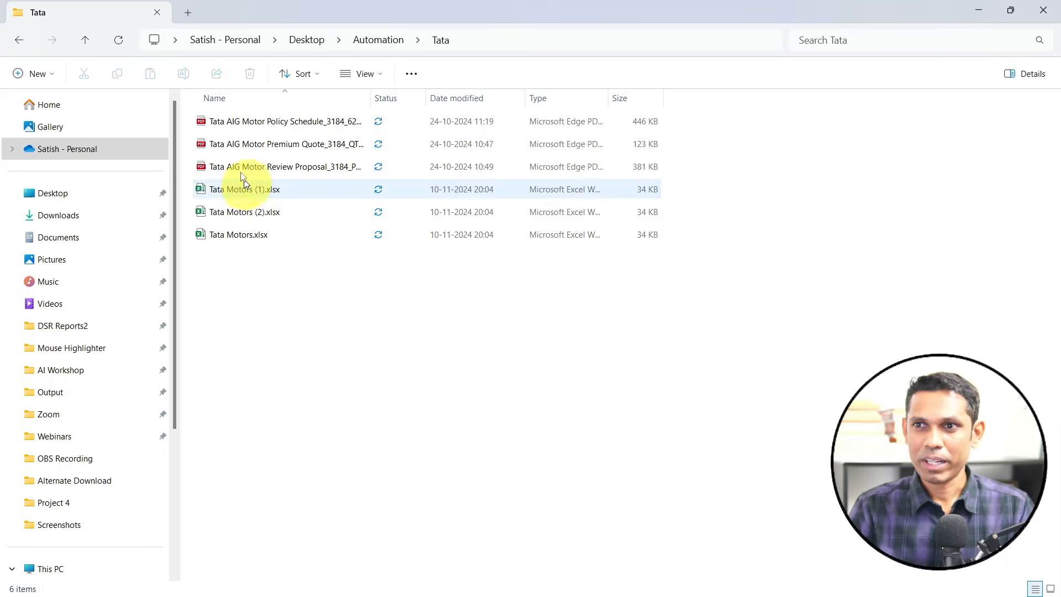
left_click(24, 43)
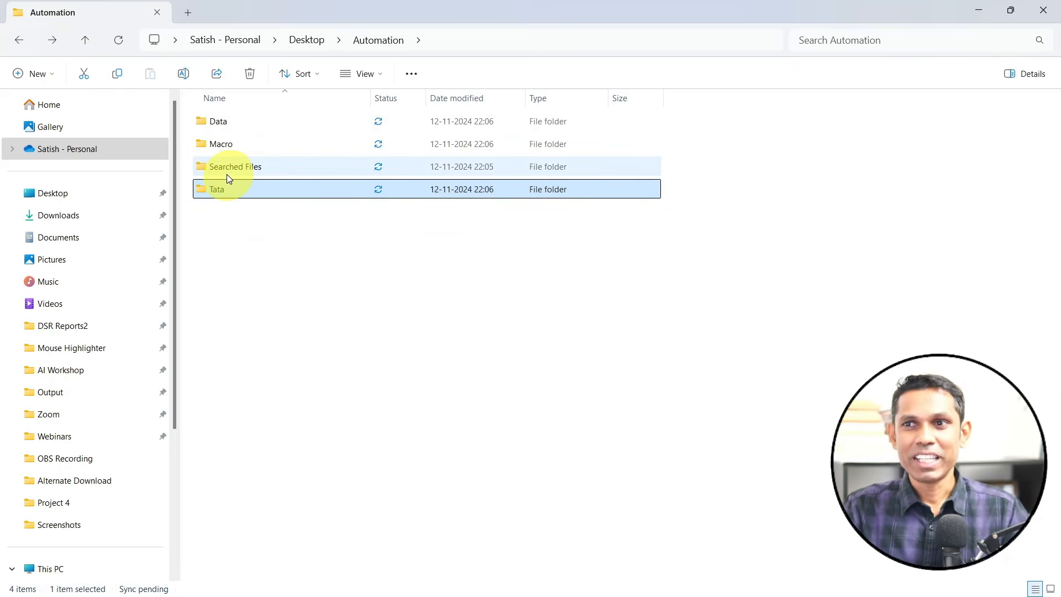
left_click(232, 145, "ctrl")
left_click(230, 122, "ctrl")
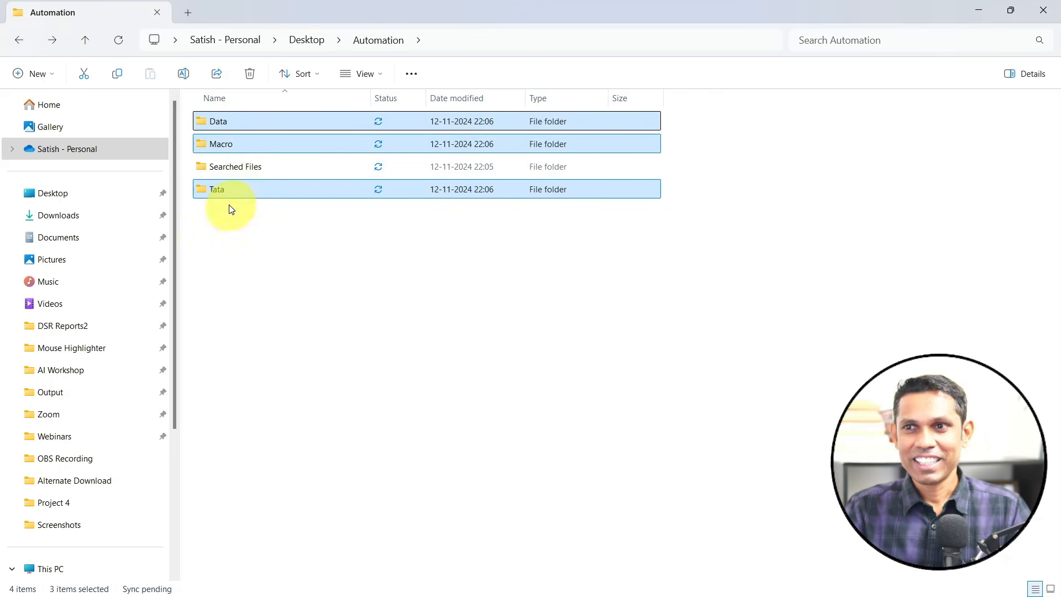
left_click(383, 281)
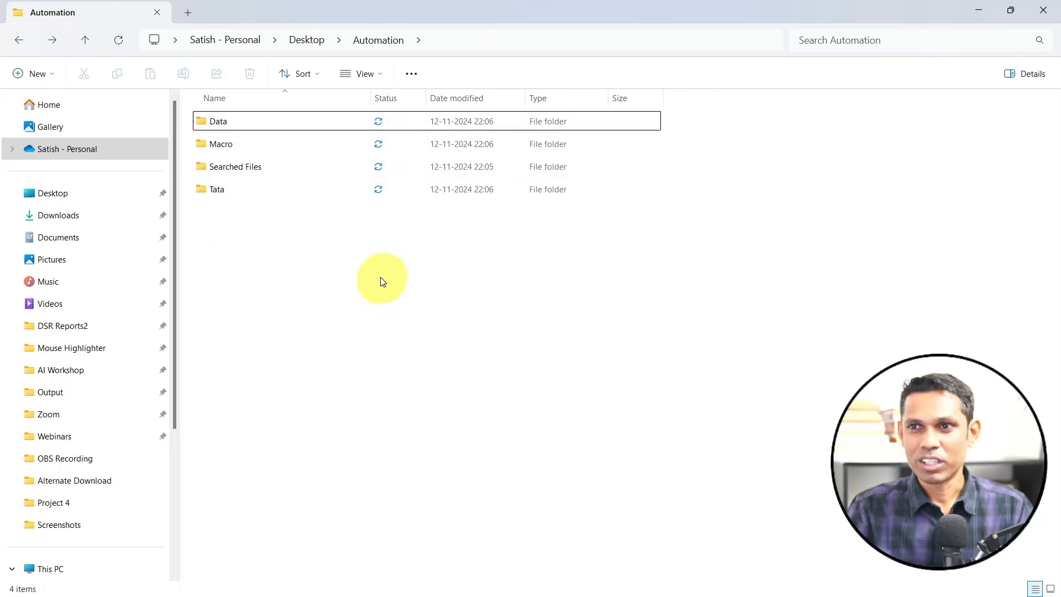
key("alt+Tab")
left_click(191, 257)
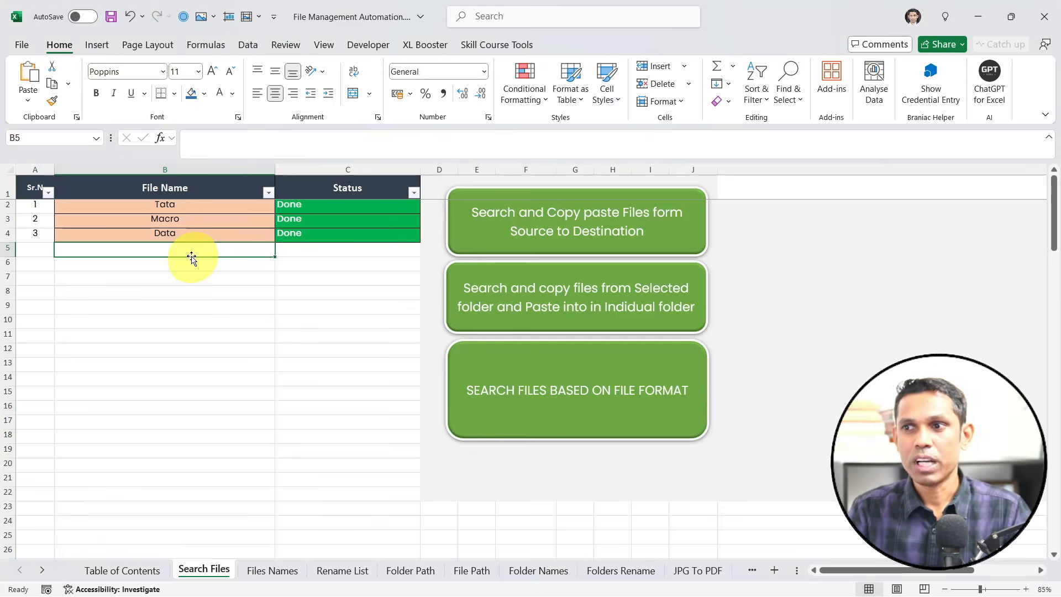
left_click(199, 308)
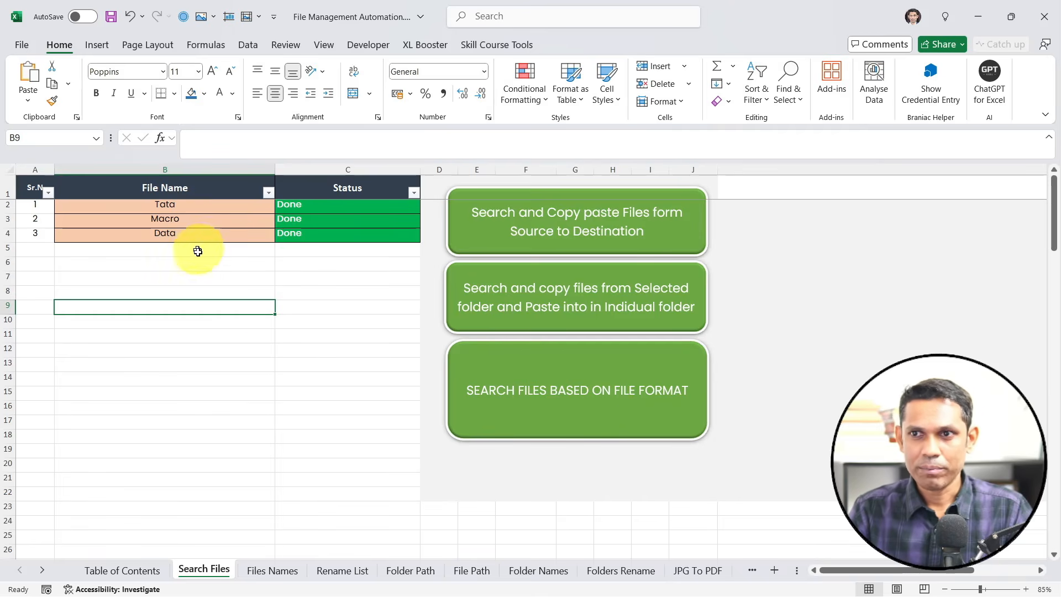
left_click(494, 376)
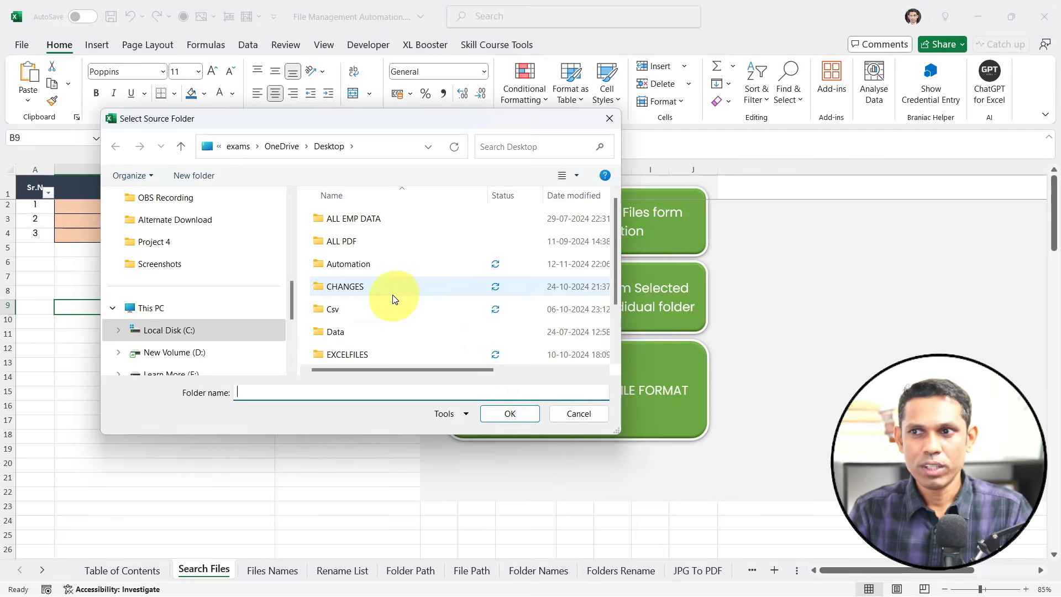
left_click(577, 413)
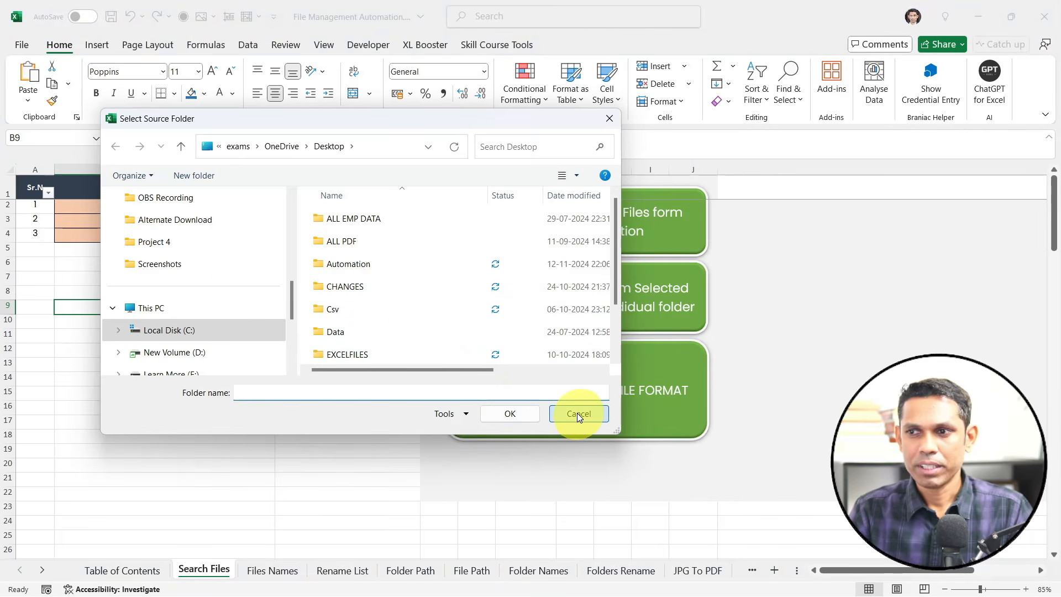
left_click(315, 351)
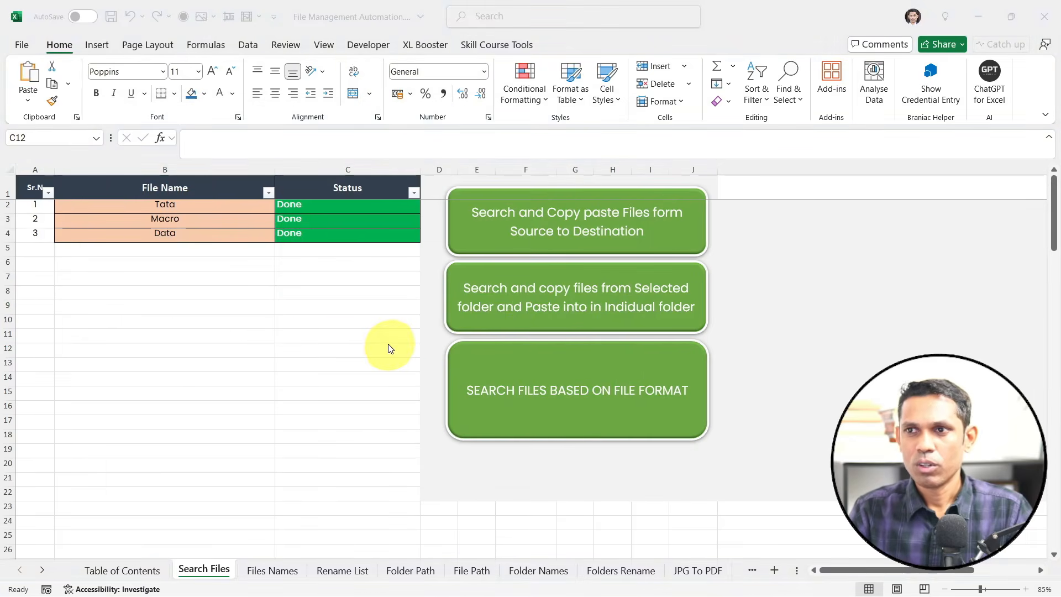
Switch to File Explorer and permanently delete the Tata, Macro and Data folders from the Automation folder
key("alt+Tab")
left_click_drag(304, 253, 248, 190)
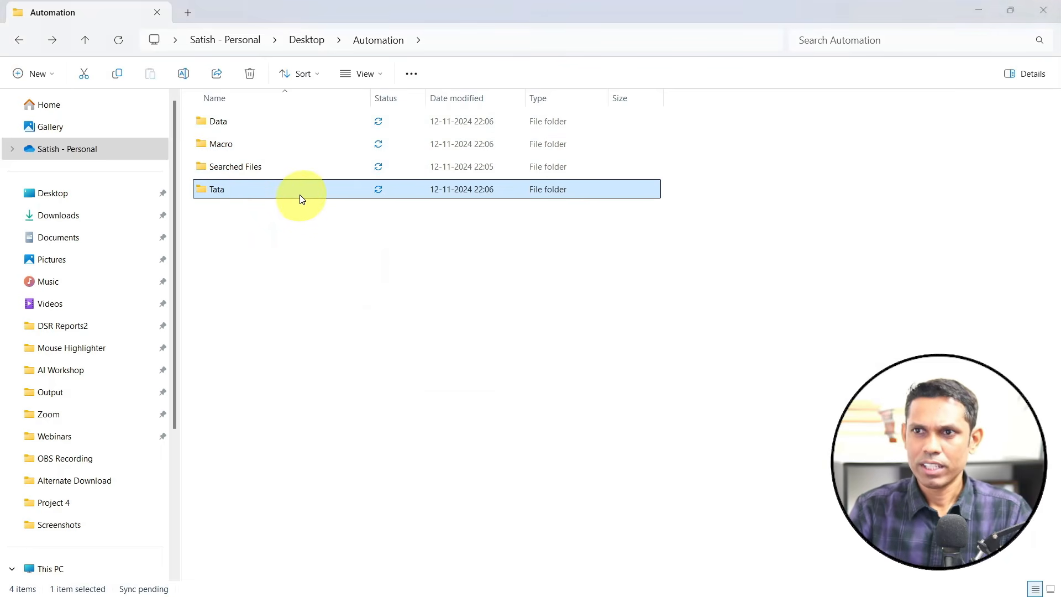
key("shift+Delete")
key("Return")
left_click(269, 145)
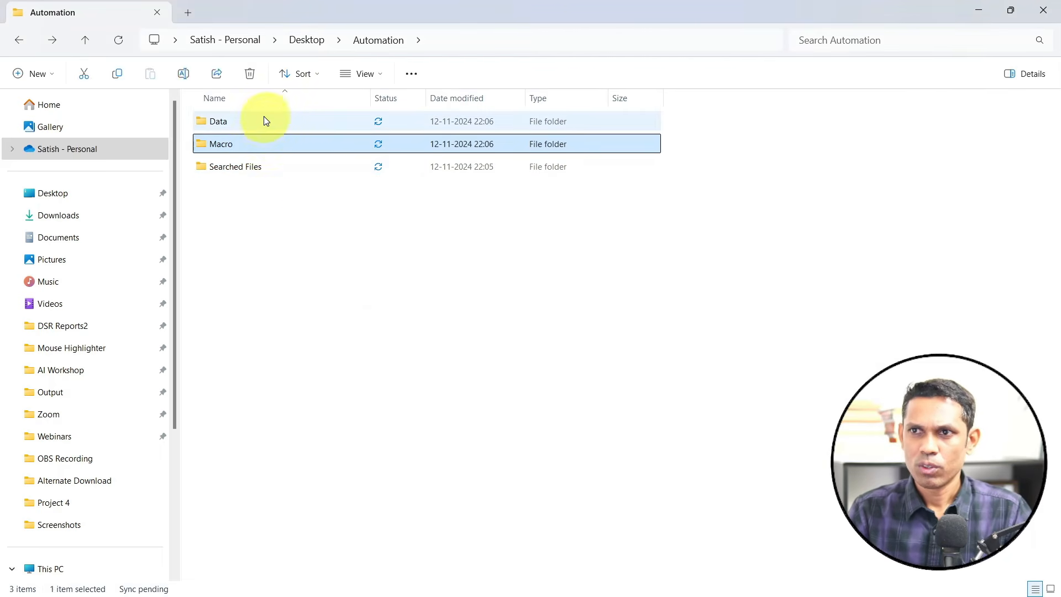
left_click(263, 121, "ctrl")
key("shift+Delete")
key("Return")
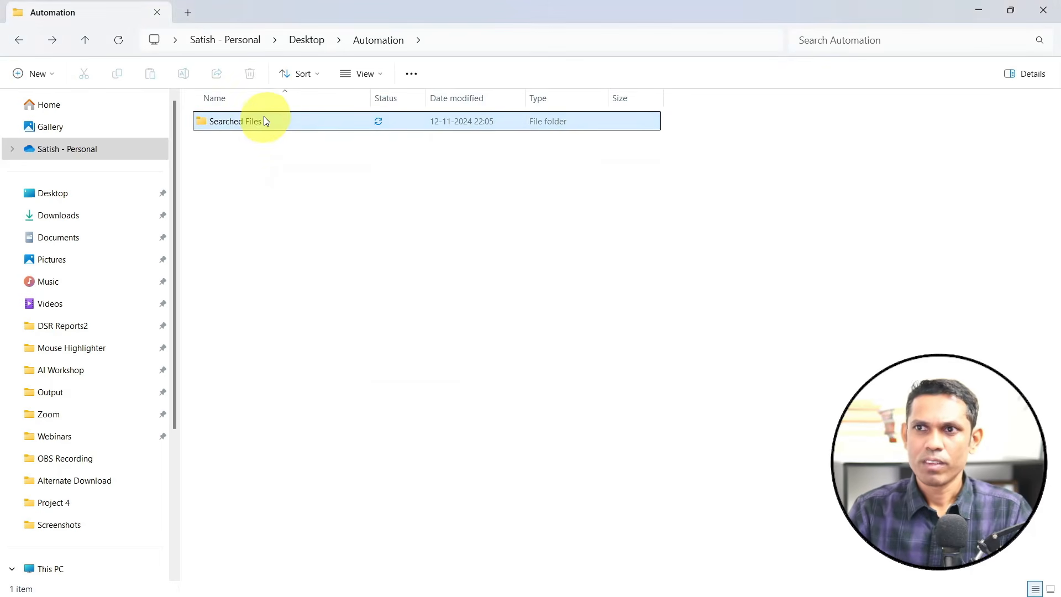
Open the Searched Files folder and permanently delete all the files in it
double_click(260, 126)
left_click_drag(318, 442, 260, 114)
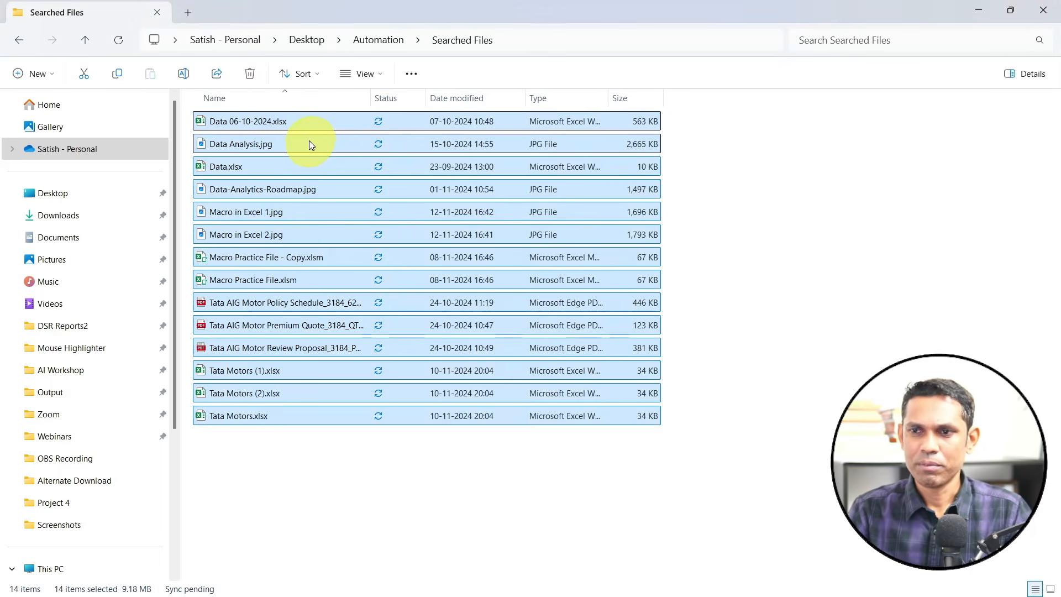
key("shift+Delete")
key("Return")
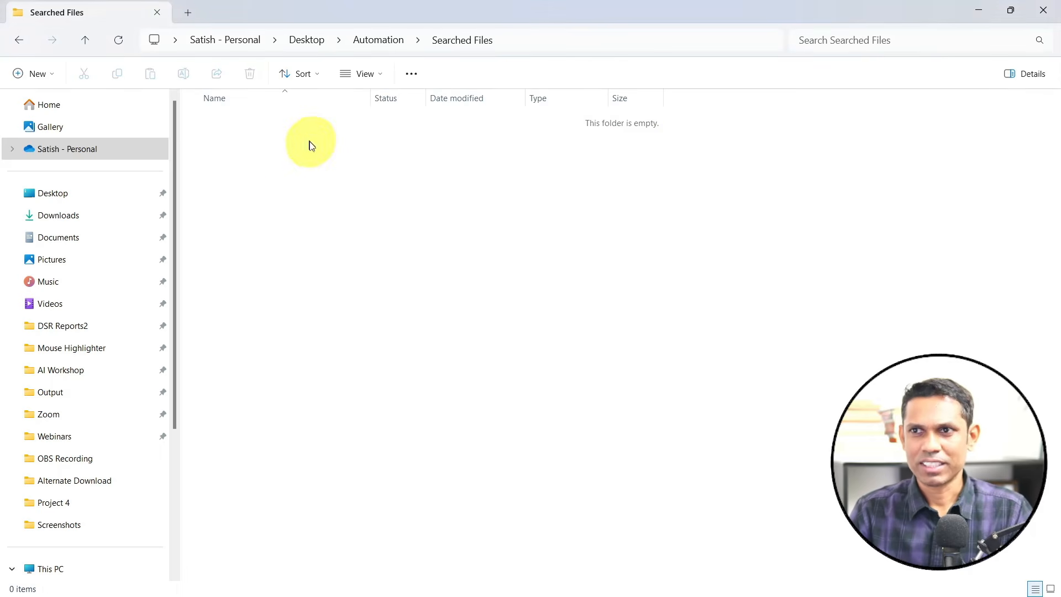
Return to Excel and run the search files based on file format macro with Downloads as the source folder
key("alt+Tab")
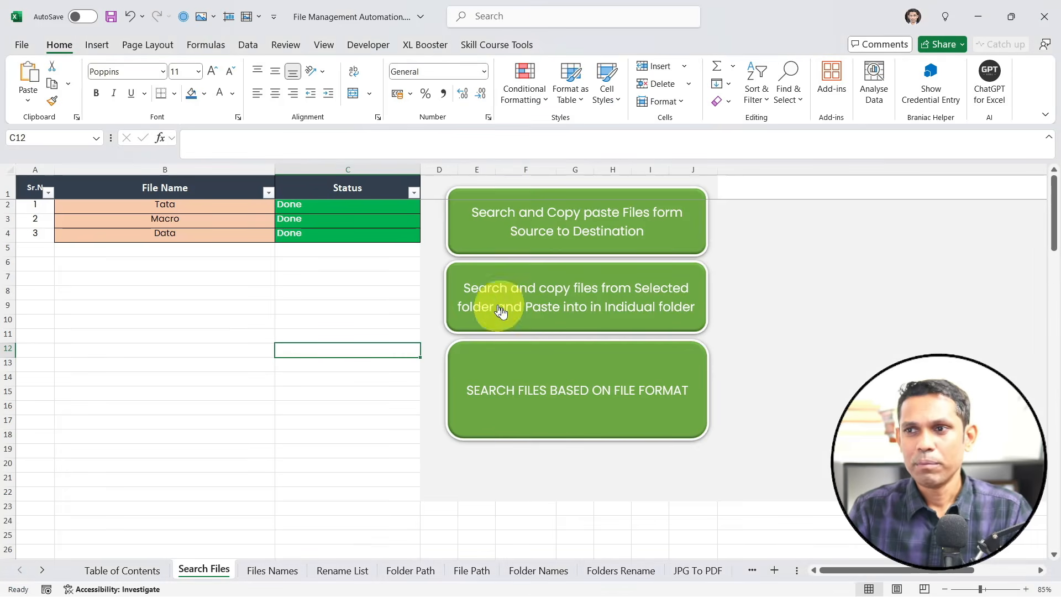
left_click(539, 395)
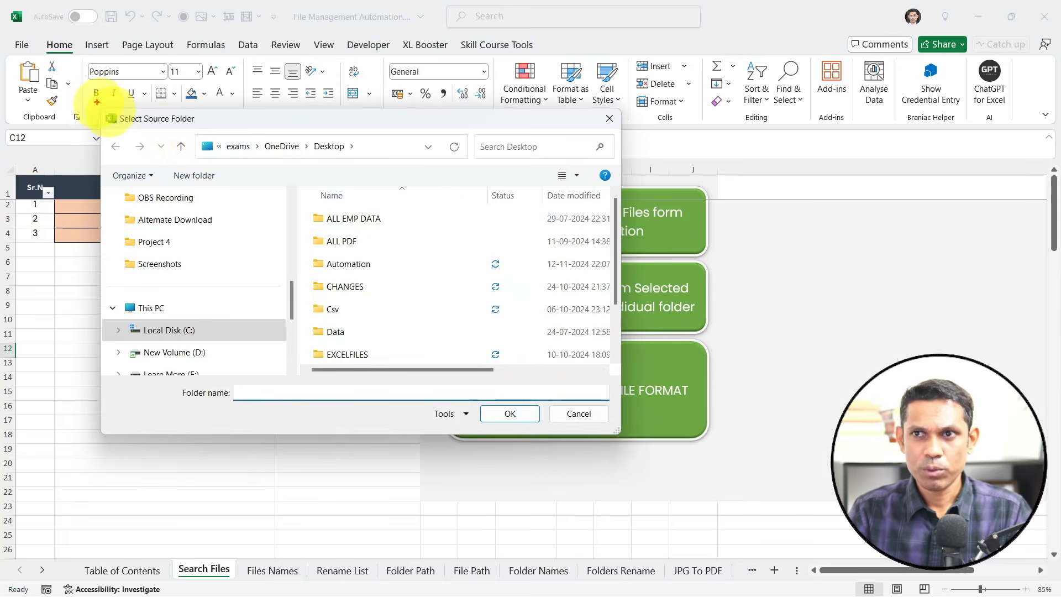
mouse_move(96, 101)
left_mouse_down()
mouse_move(209, 133)
mouse_move(263, 223)
left_mouse_up()
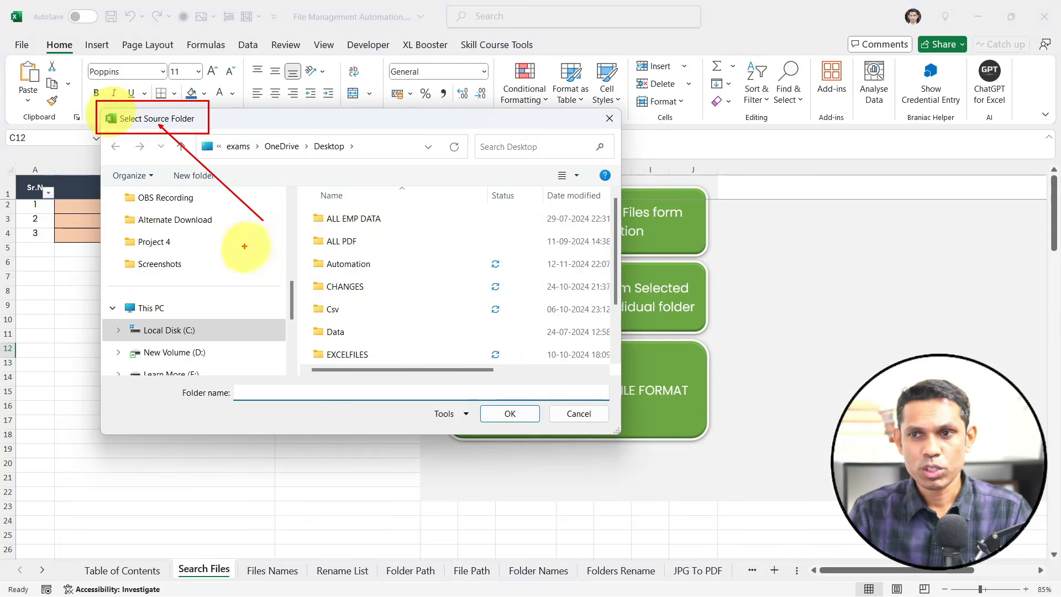
key("Escape")
scroll(174, 225, "up", 5)
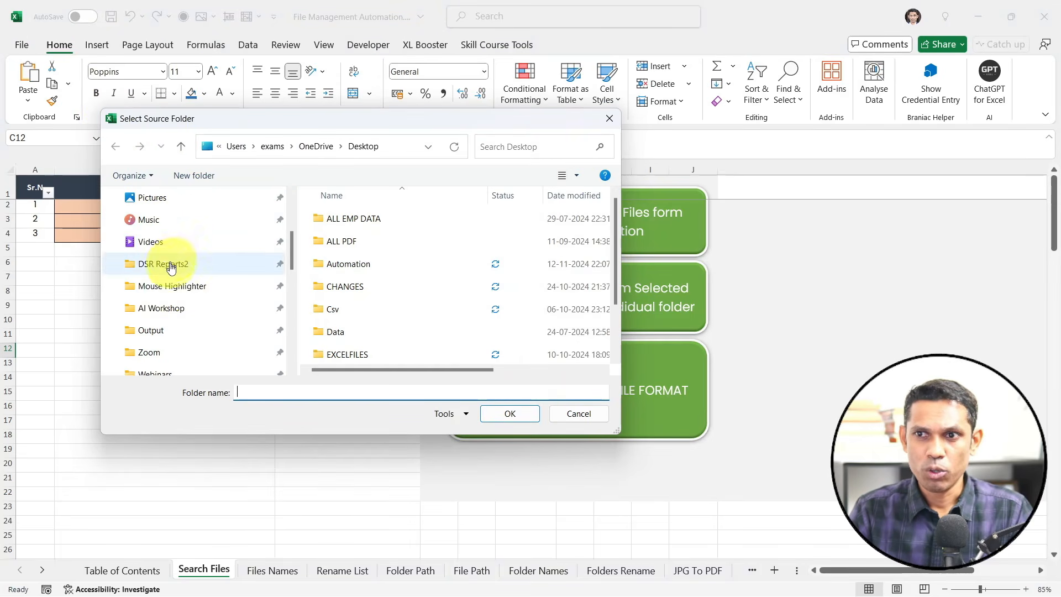
scroll(171, 271, "up", 3)
left_click(168, 292)
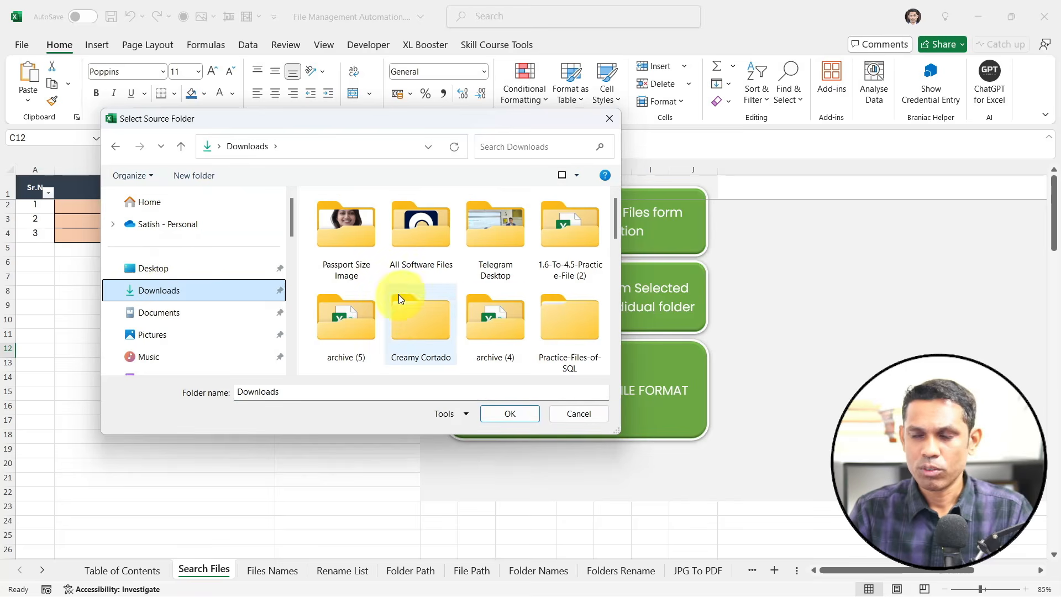
left_click(504, 419)
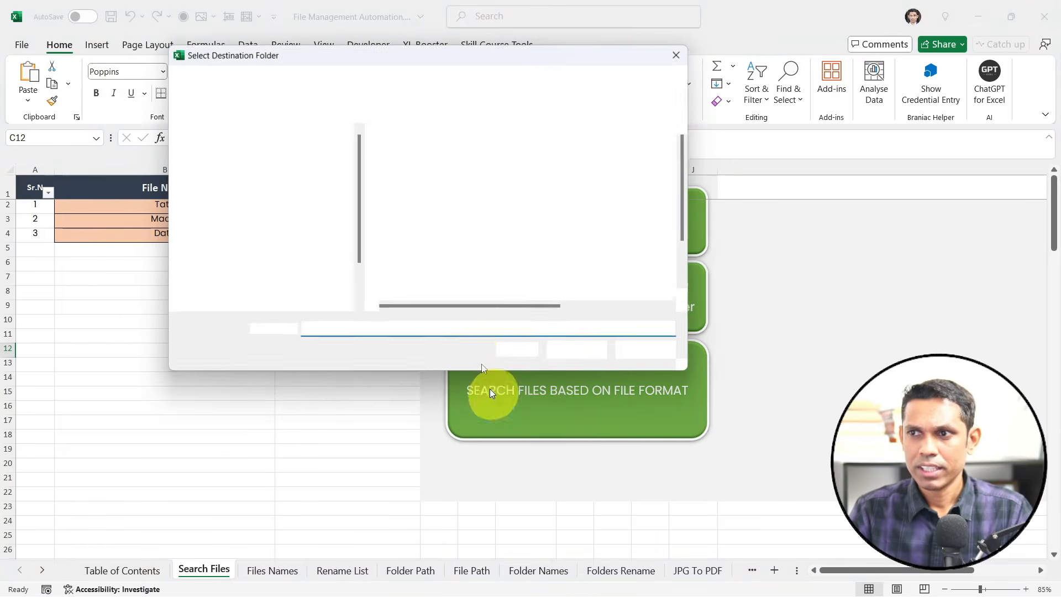
Set Automation > Searched Files as the destination, enter xlsx as the file format, and dismiss the completion message
double_click(415, 201)
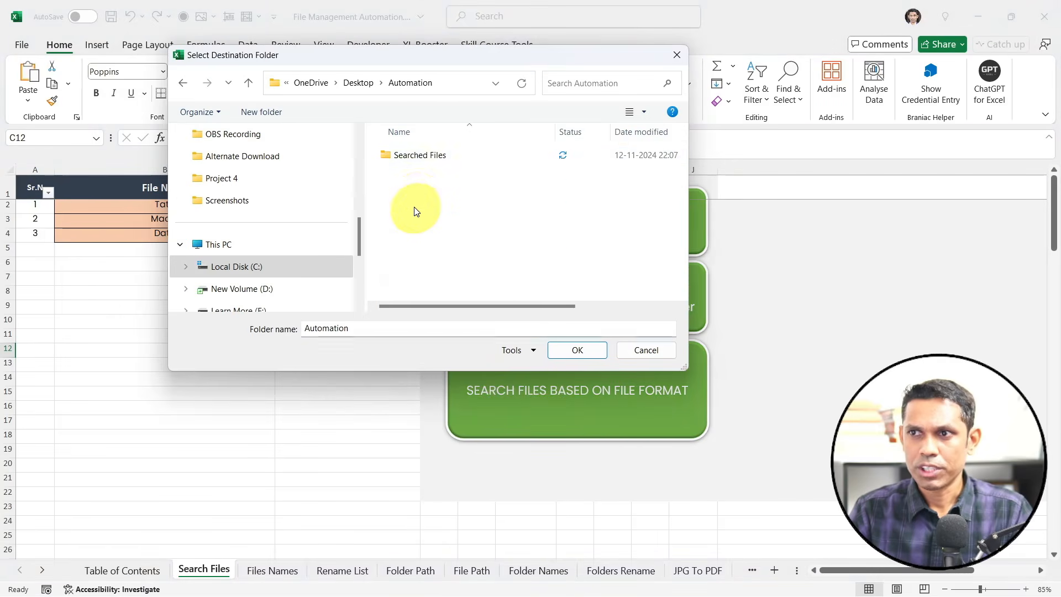
double_click(415, 155)
left_click(575, 351)
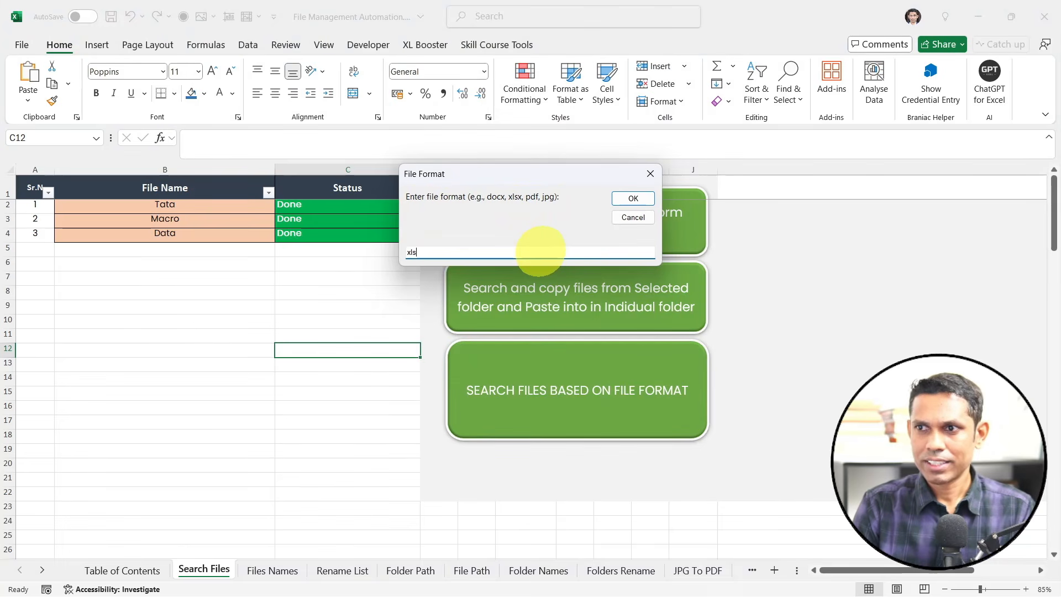
type("xlsx")
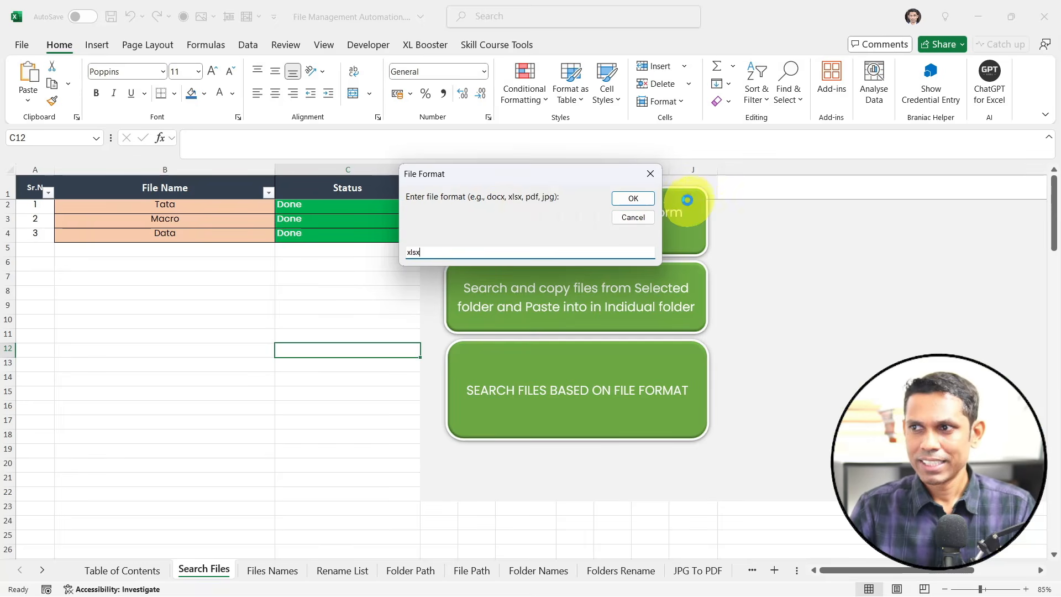
left_click(632, 197)
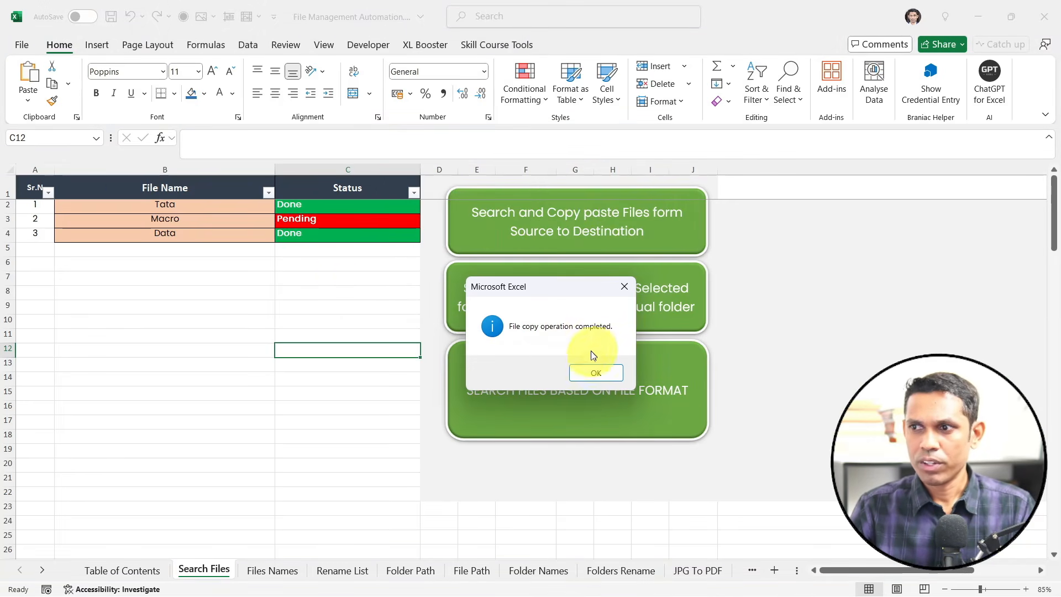
left_click(595, 373)
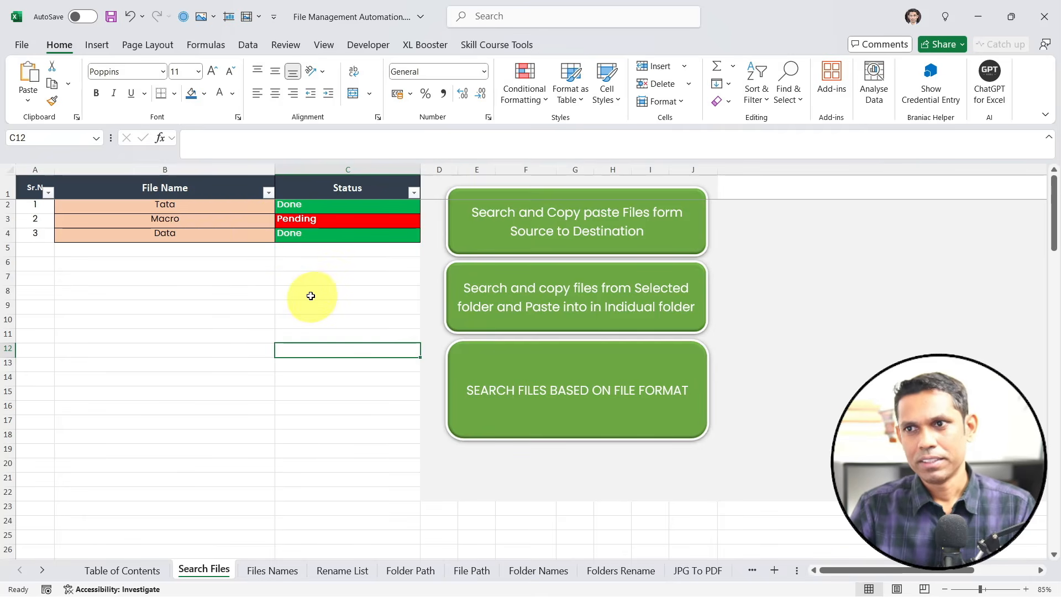
Check the Macro status, compare the files in Searched Files with the Macro files in Downloads using File Explorer, and return to Excel
left_click(332, 219)
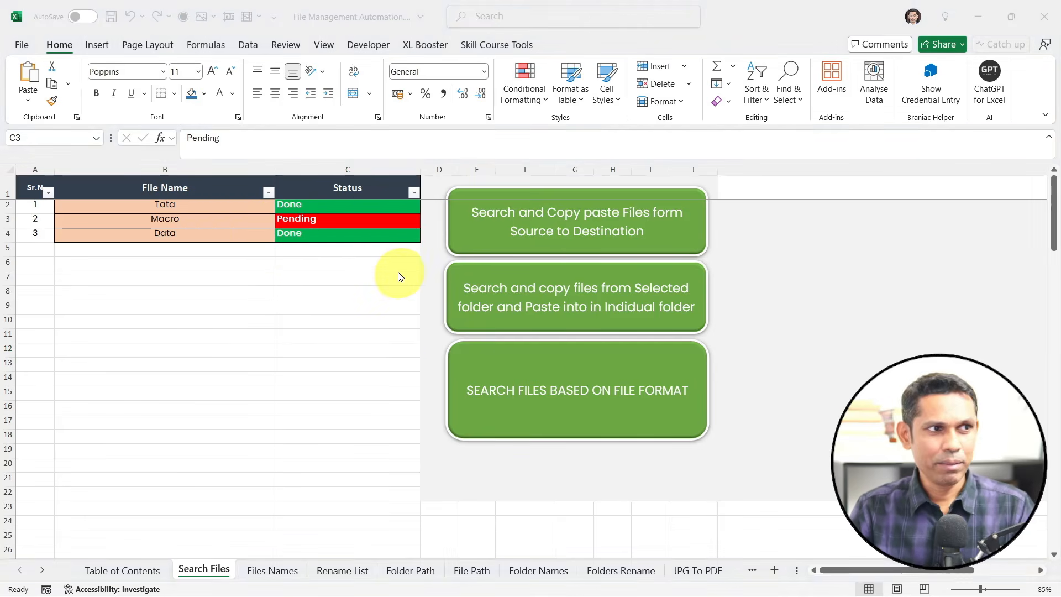
key("alt+Tab")
left_click(244, 125)
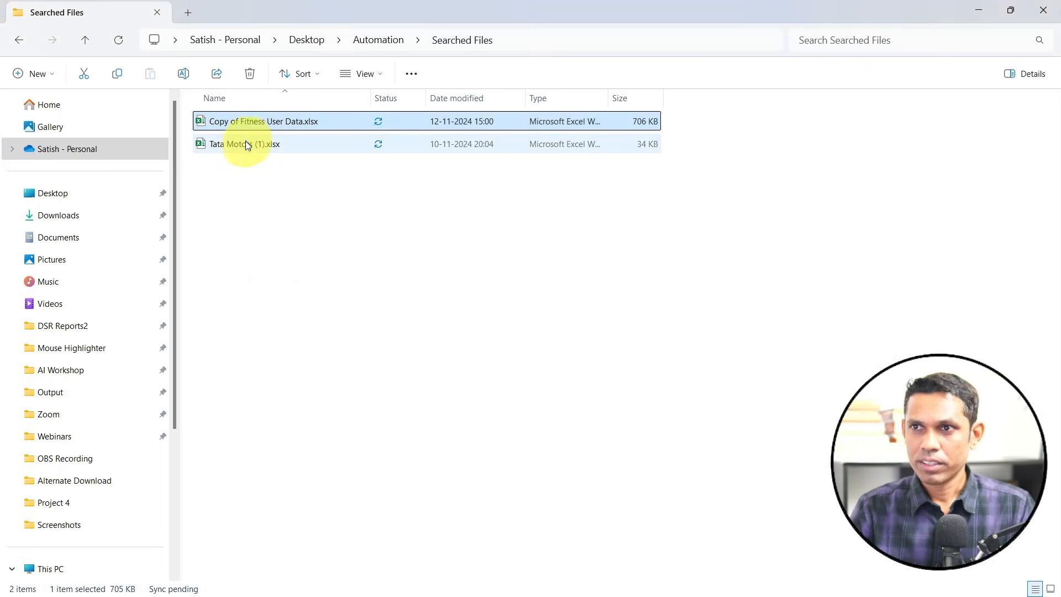
left_click(245, 147)
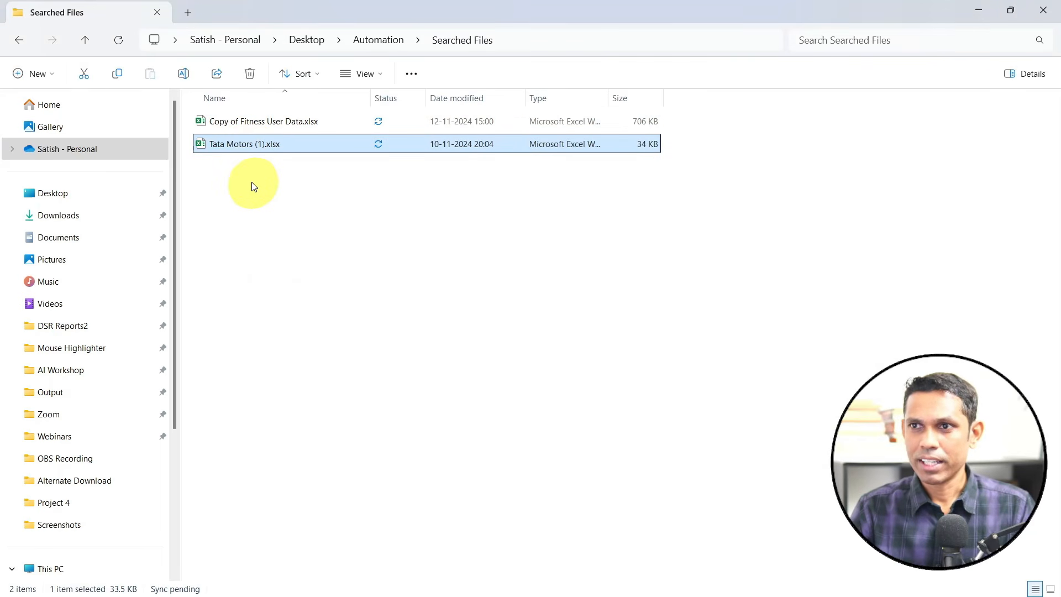
left_click(277, 236)
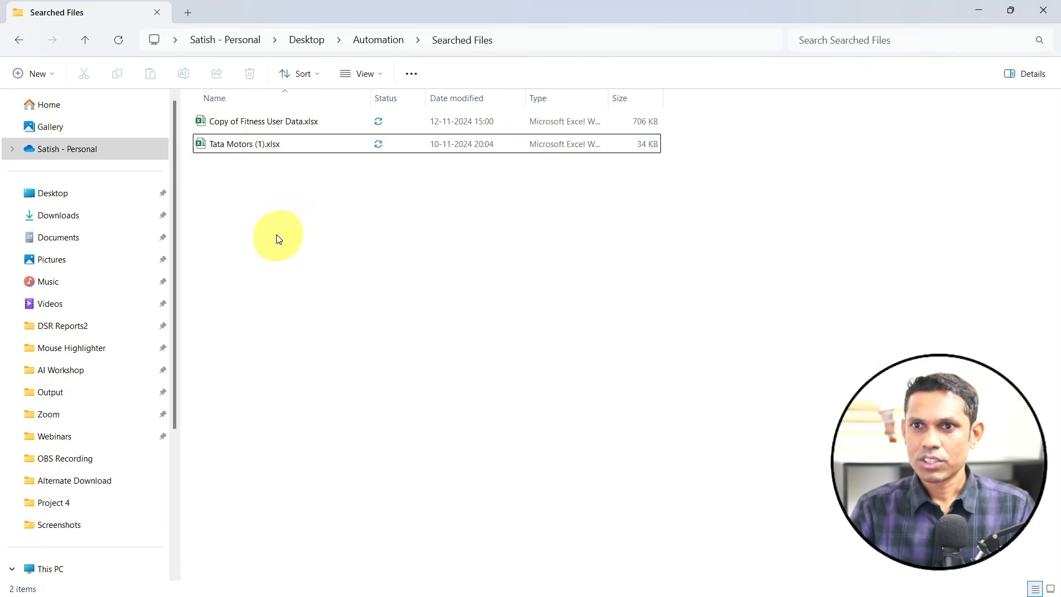
left_click(76, 217)
left_click(526, 343)
key("m")
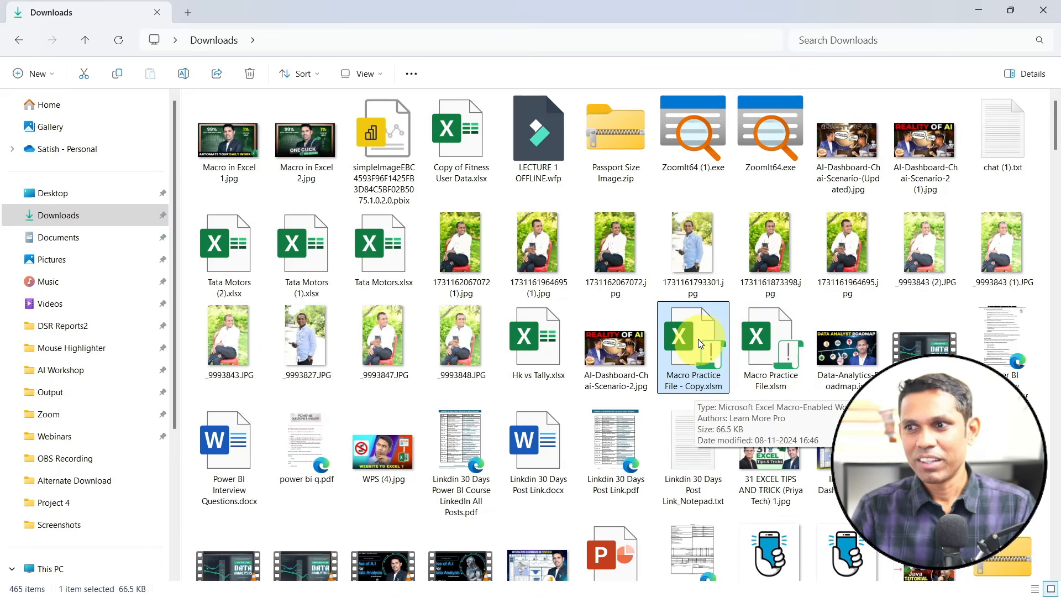
left_click(547, 347)
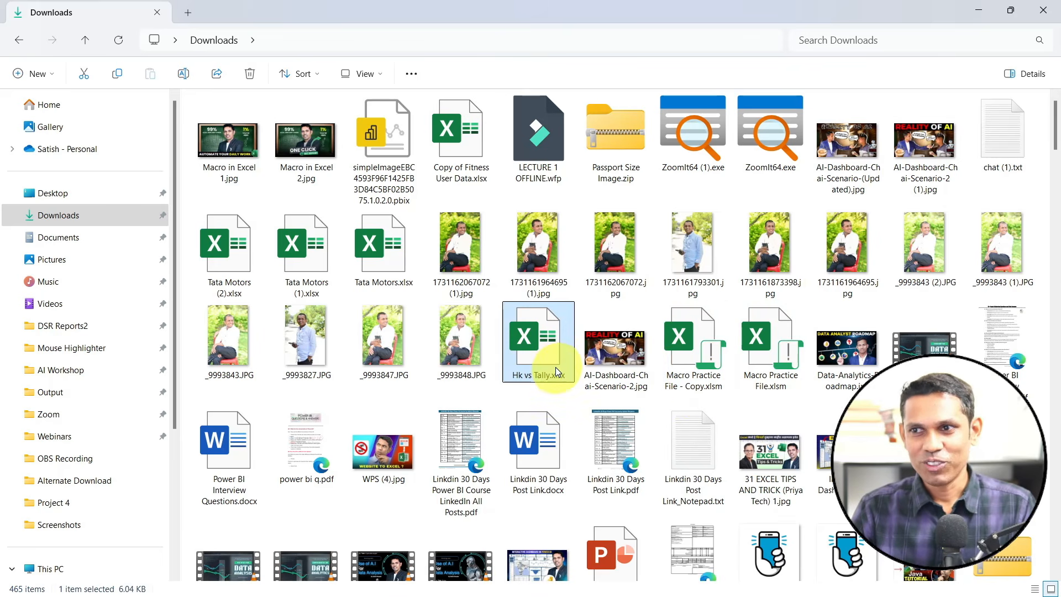
key("alt+Tab")
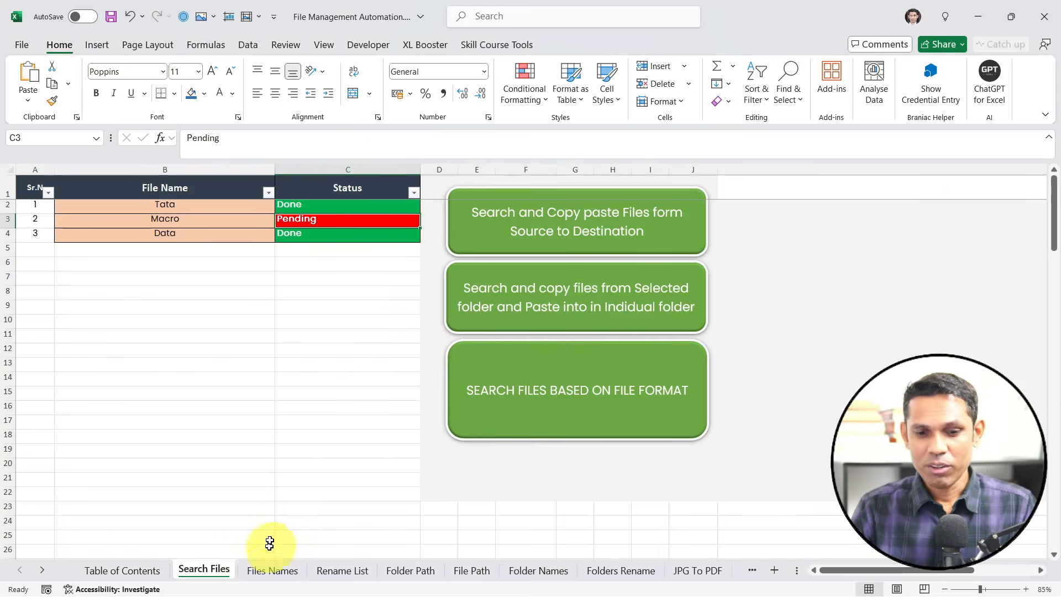
mouse_move(165, 543)
left_mouse_down()
mouse_move(186, 570)
mouse_move(236, 583)
left_mouse_up()
left_click_drag(222, 546, 290, 447)
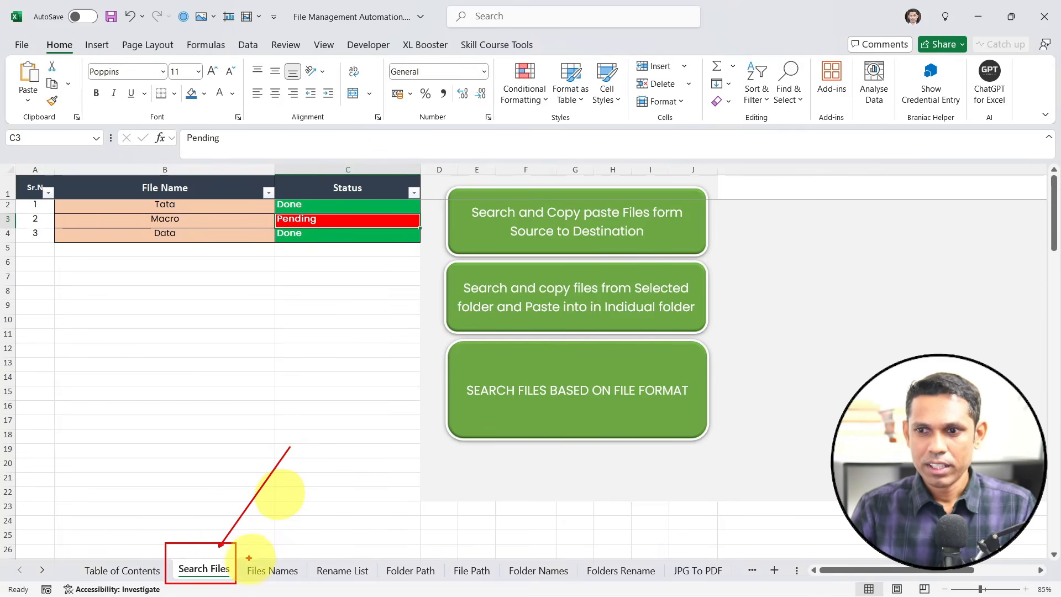
mouse_move(243, 554)
left_mouse_down()
mouse_move(316, 586)
mouse_move(371, 474)
mouse_move(353, 481)
left_mouse_up()
key("ctrl+z")
left_click_drag(300, 562, 368, 498)
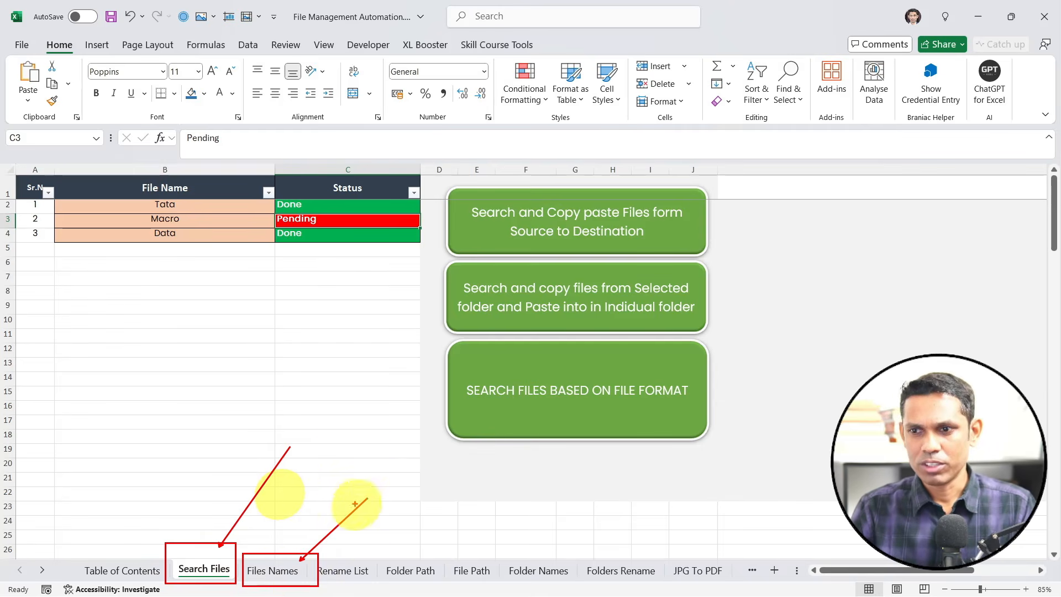
key("Escape")
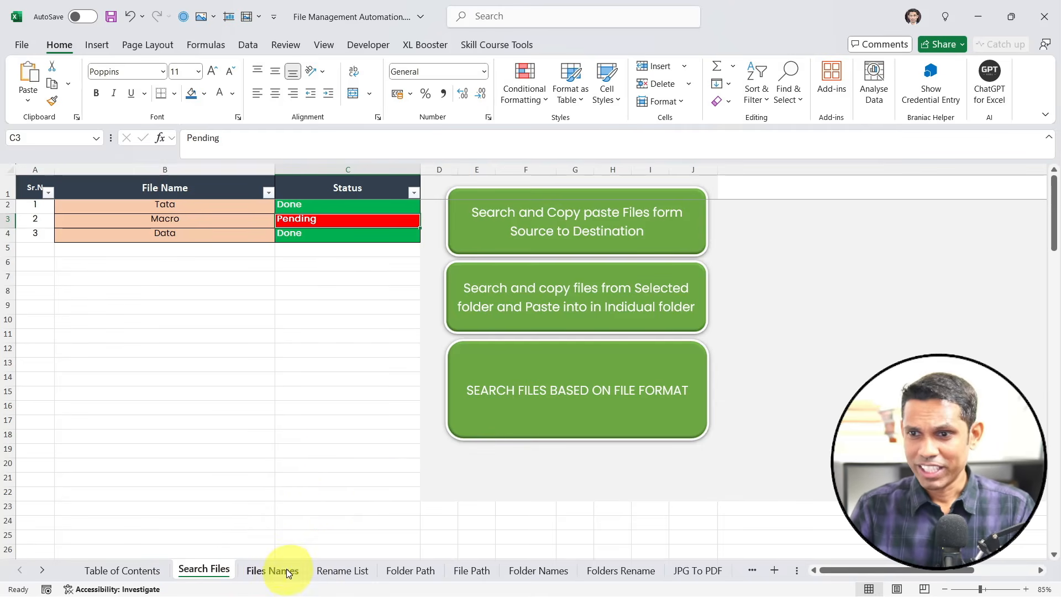
Open the Files Names sheet and clear all existing entries under File Names and File Extensions, ending at cell B2
left_click(286, 568)
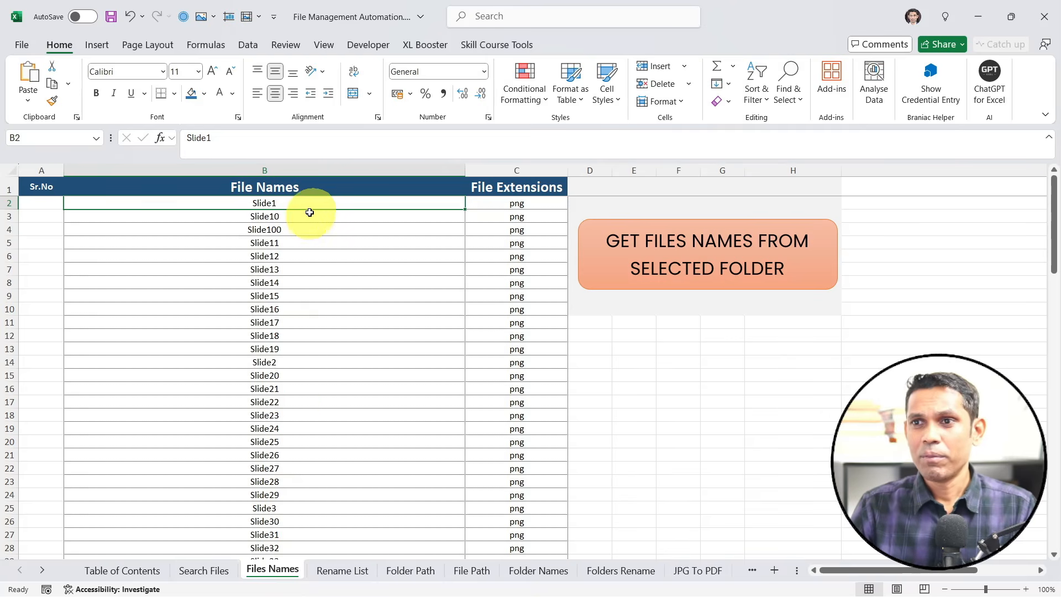
mouse_move(311, 207)
left_mouse_down()
mouse_move(299, 439)
mouse_move(265, 550)
left_mouse_up()
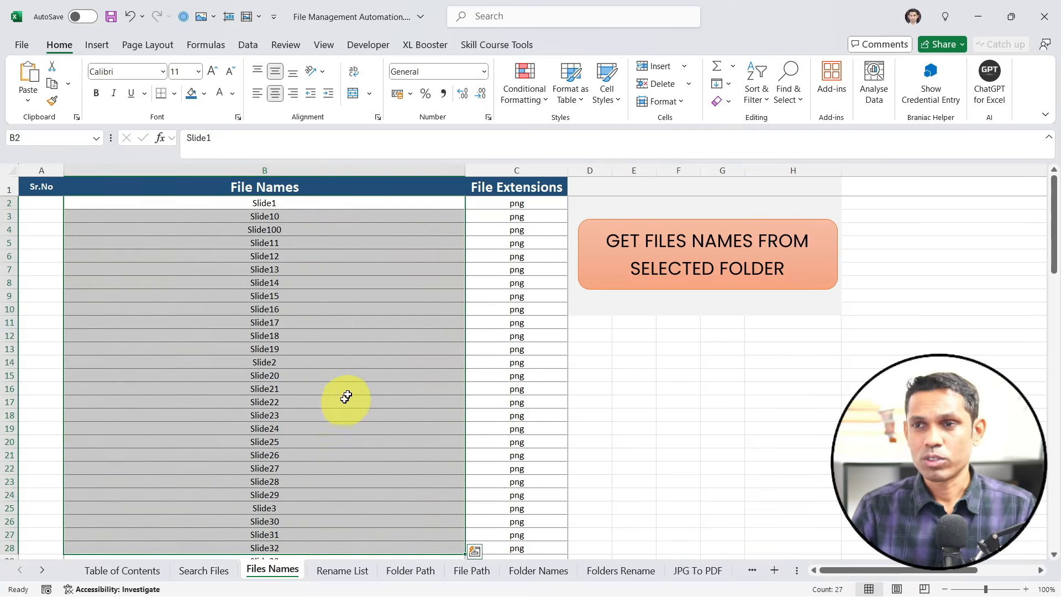
left_click_drag(324, 208, 518, 591)
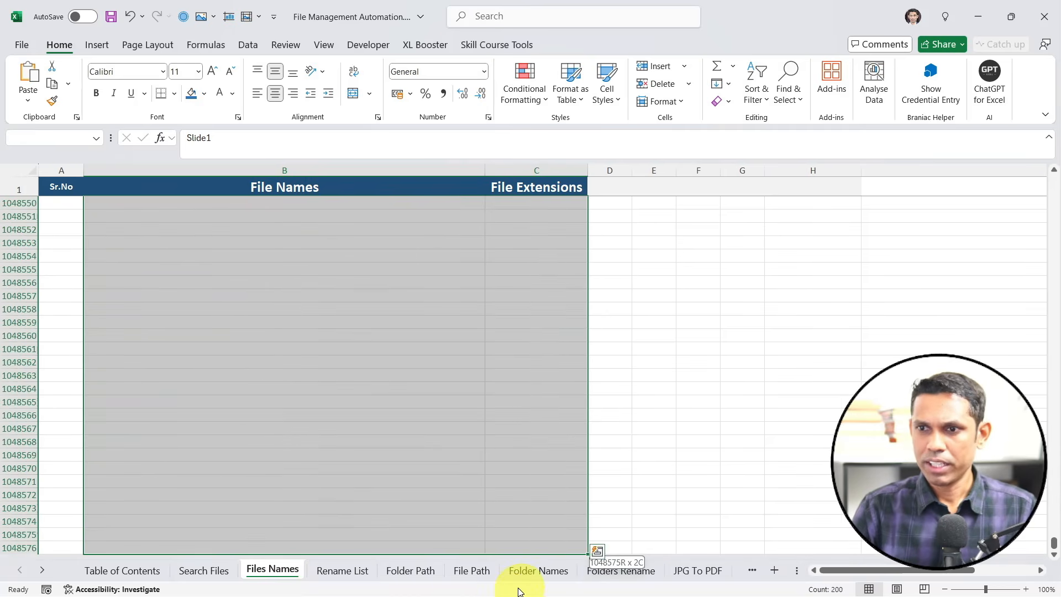
key("Up")
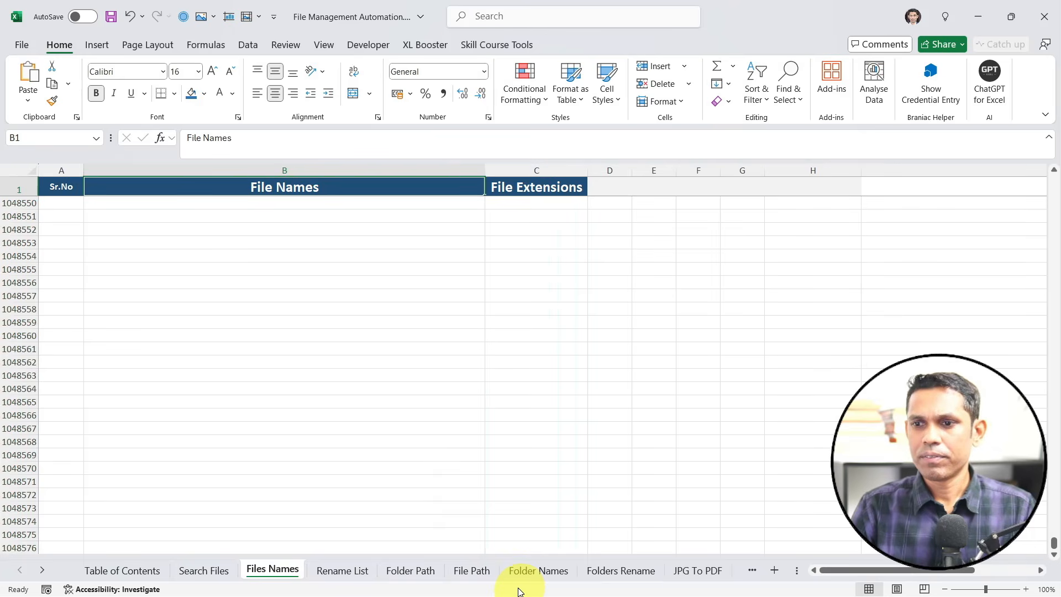
key("Down")
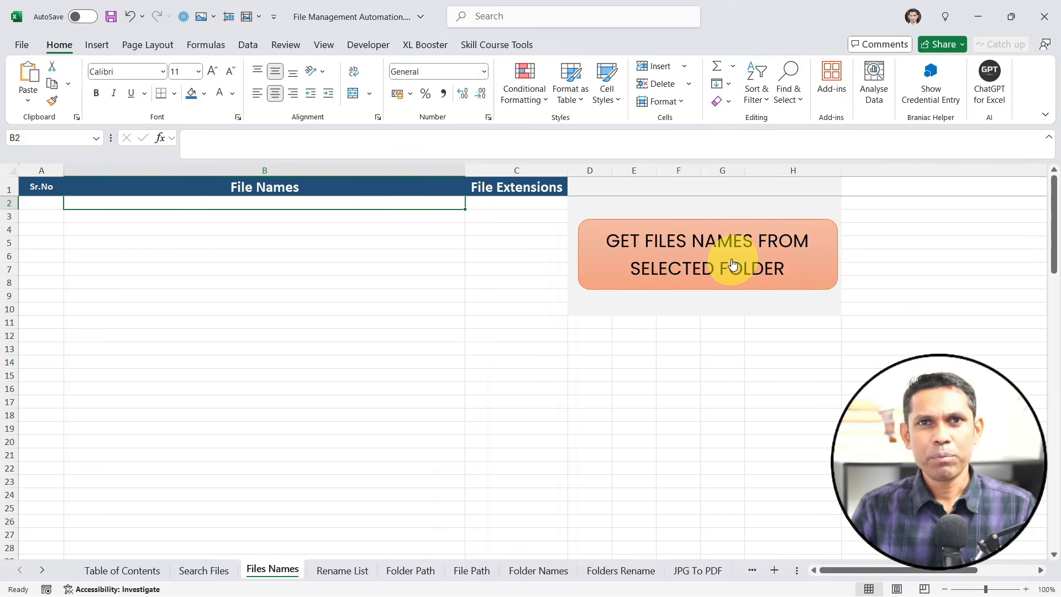
Run the get files names macro on the Downloads folder and dismiss the completion message
left_click(676, 257)
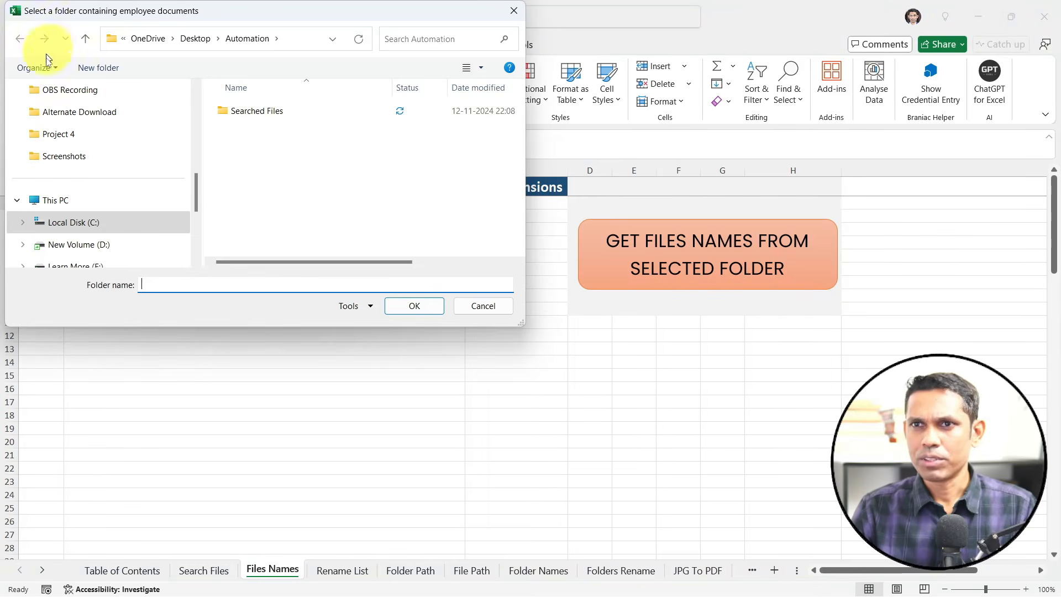
scroll(111, 177, "up", 10)
left_click(65, 182)
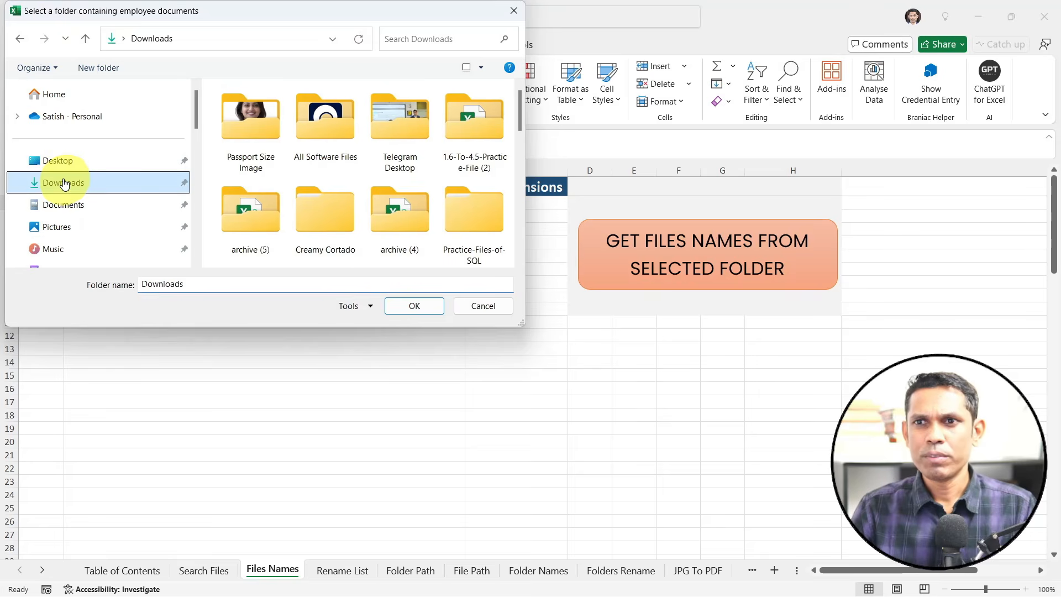
left_click(407, 304)
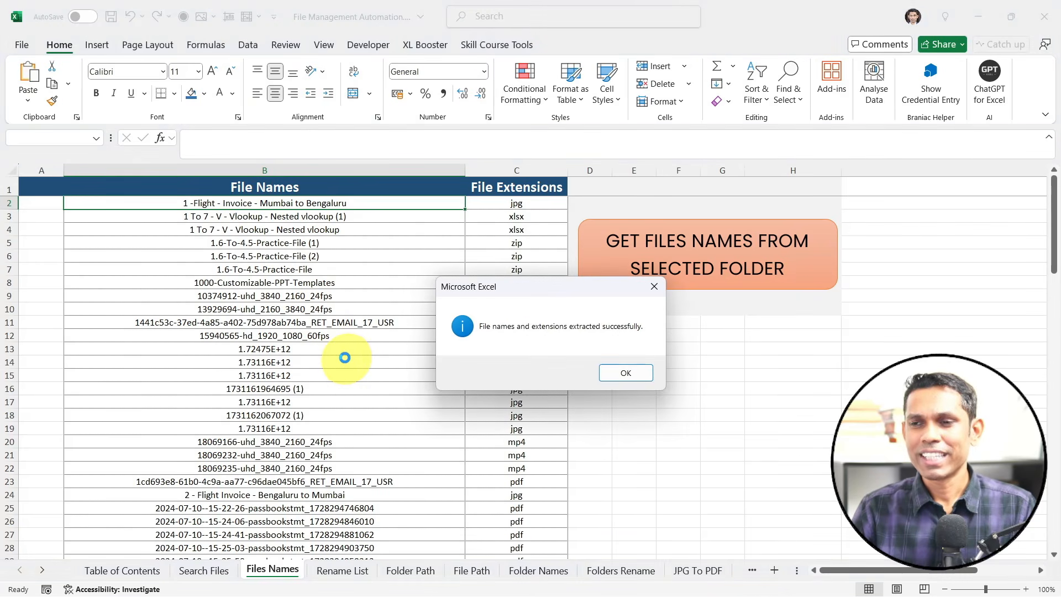
left_click(615, 375)
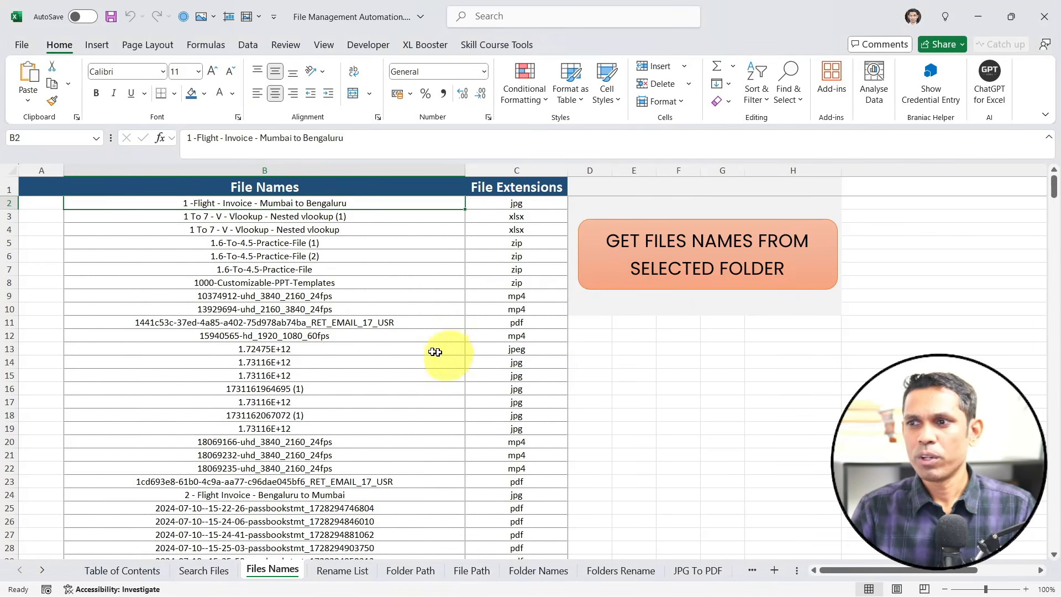
Examine the extracted file list from its first to its last row, including the highlighted Windows_OS_Keyboard_Shortcuts entries
left_click(380, 338)
key("ctrl+Down")
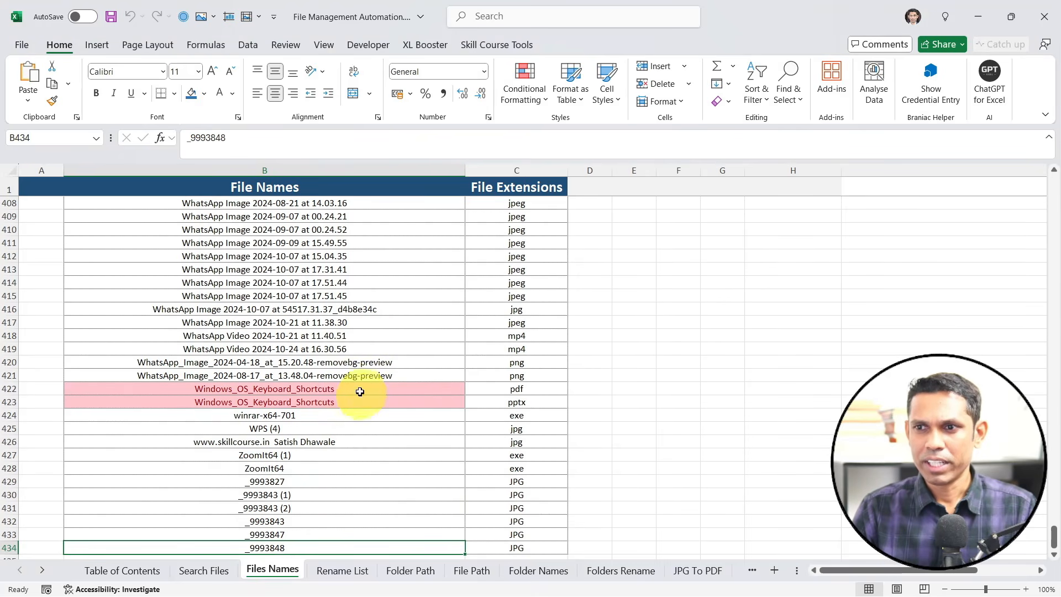
left_click_drag(362, 387, 363, 408)
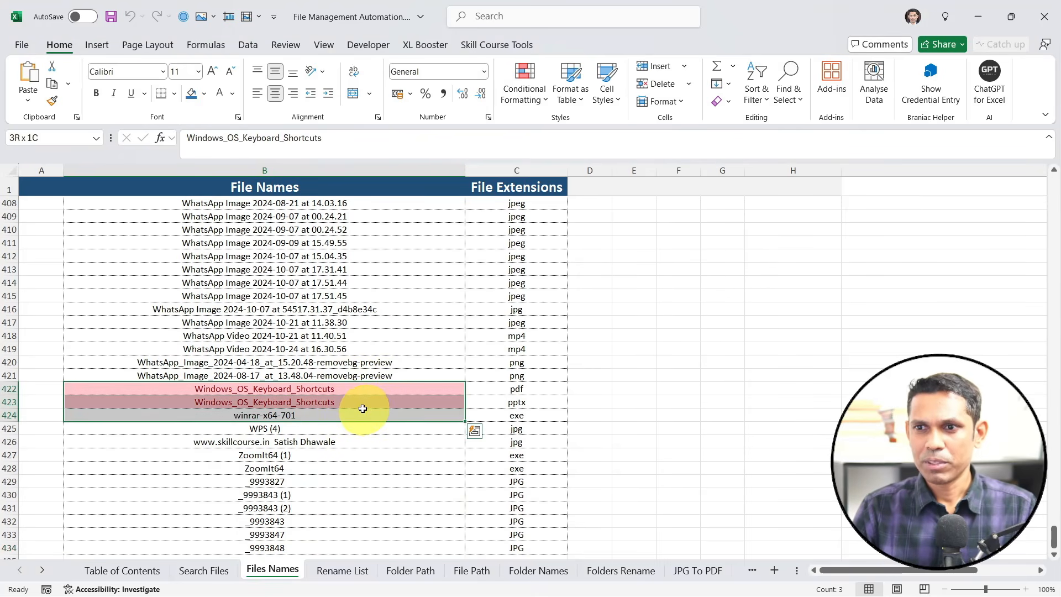
left_click(373, 402)
key("ctrl+Up")
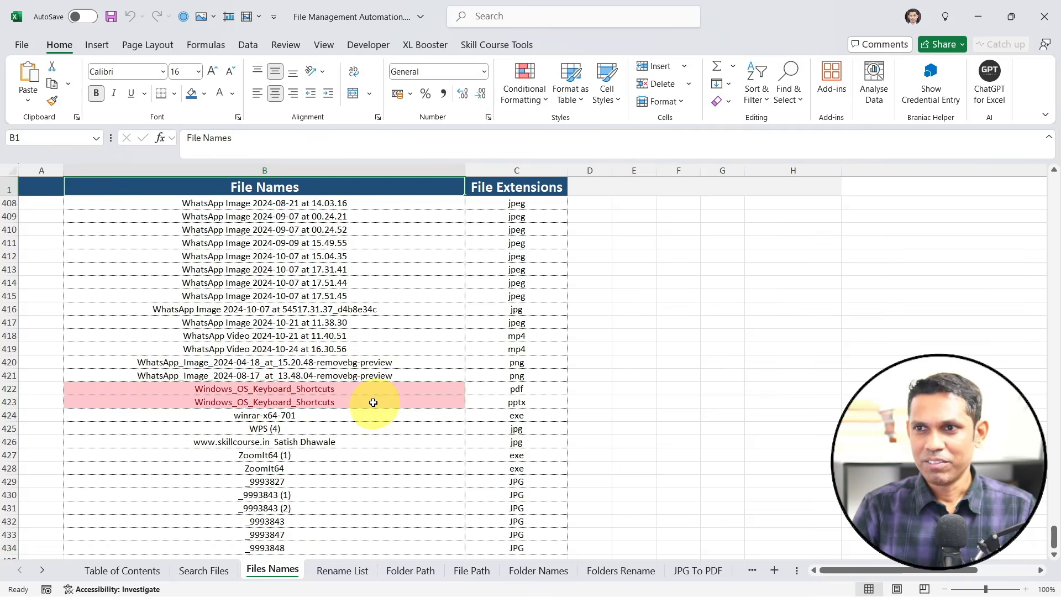
key("Down")
key("Down")
key("Down")
key("Down")
key("Down")
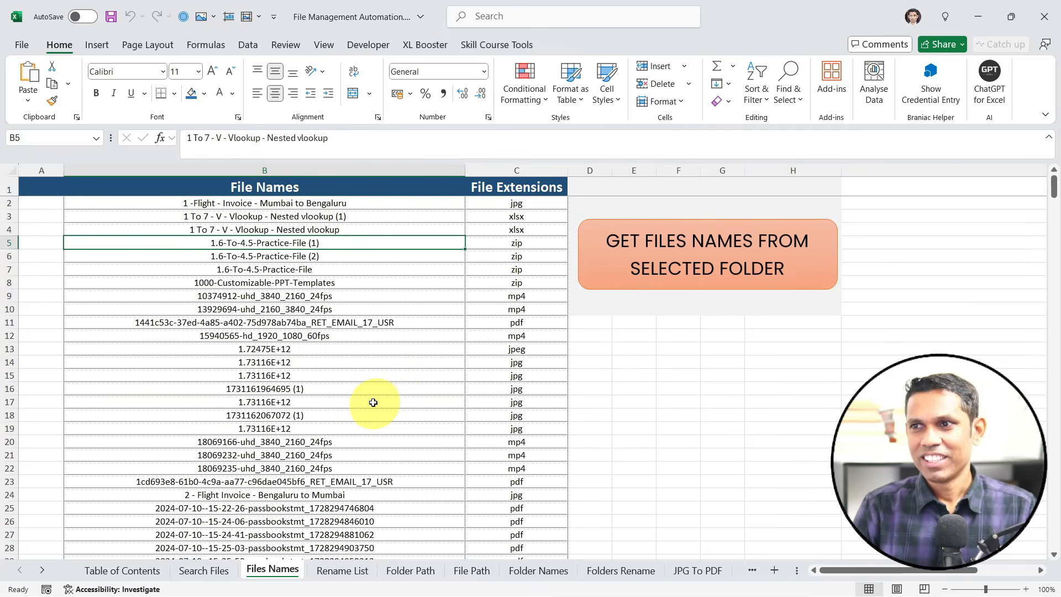
key("ctrl+Down")
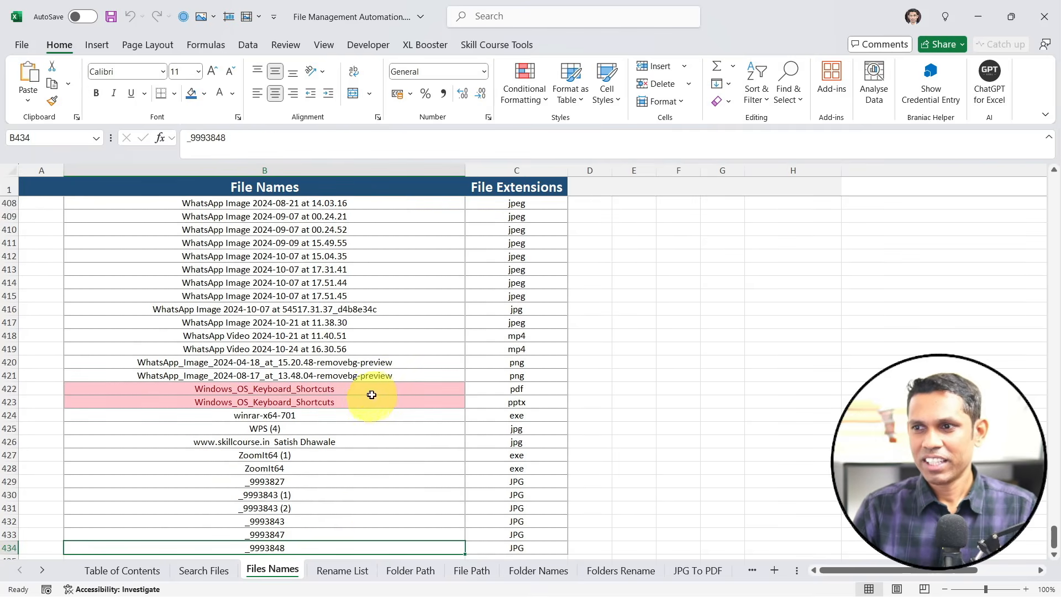
Compare the file extensions of the highlighted duplicate names, such as Windows_OS_Keyboard_Shortcuts, Thoughts 5 and Thoughts6
left_click_drag(391, 388, 505, 388)
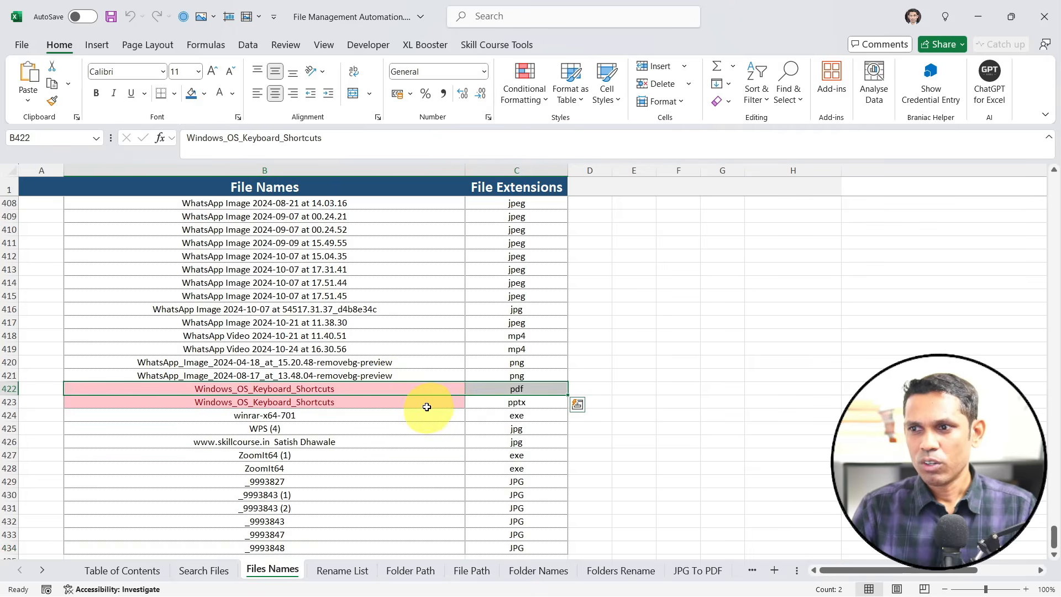
left_click_drag(426, 406, 520, 406)
left_click(449, 387)
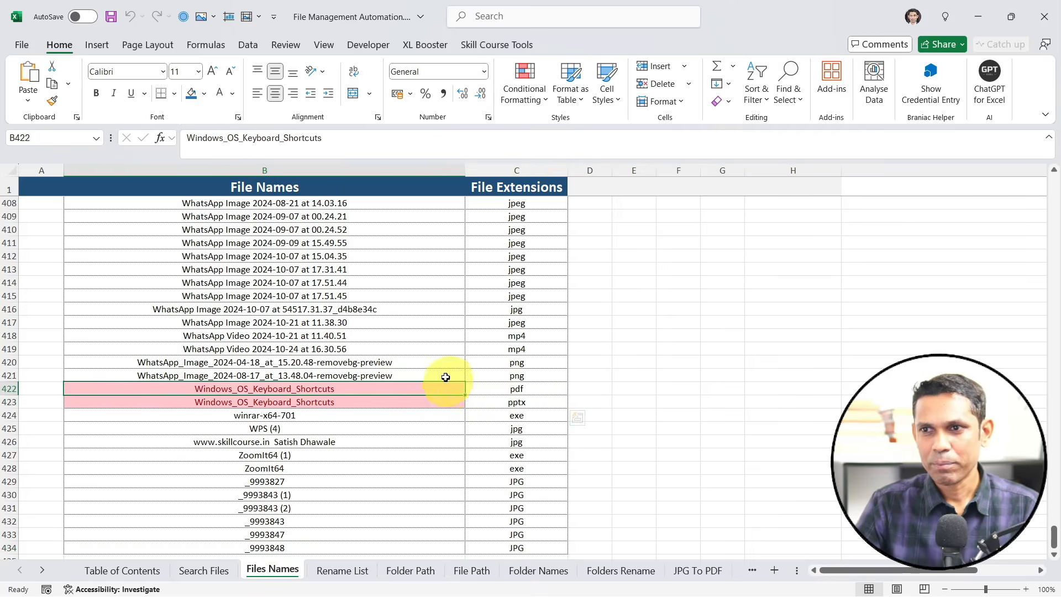
scroll(445, 365, "up", 15)
scroll(446, 359, "up", 1)
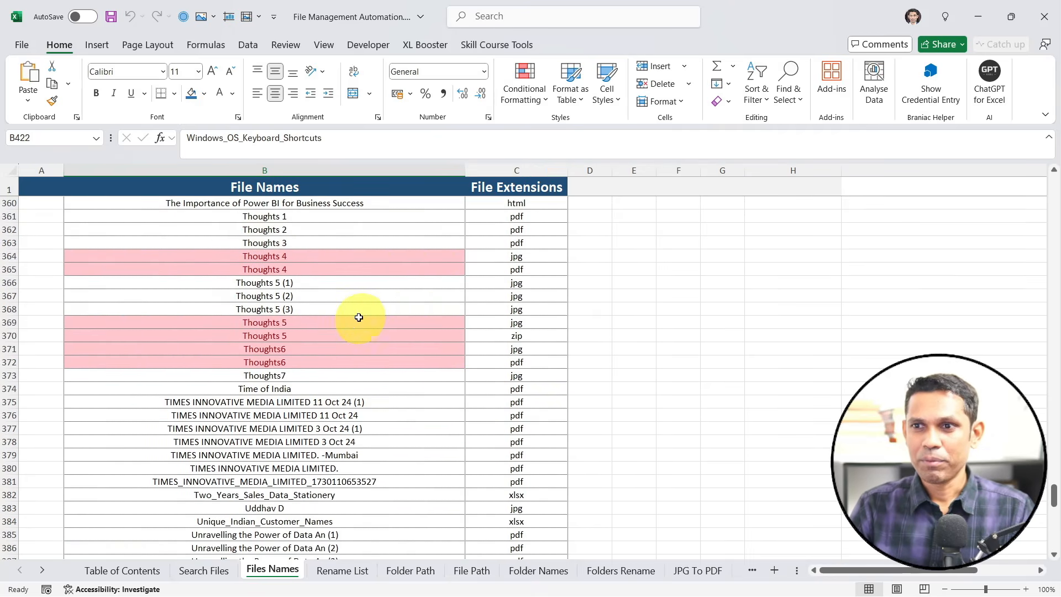
left_click_drag(357, 319, 507, 358)
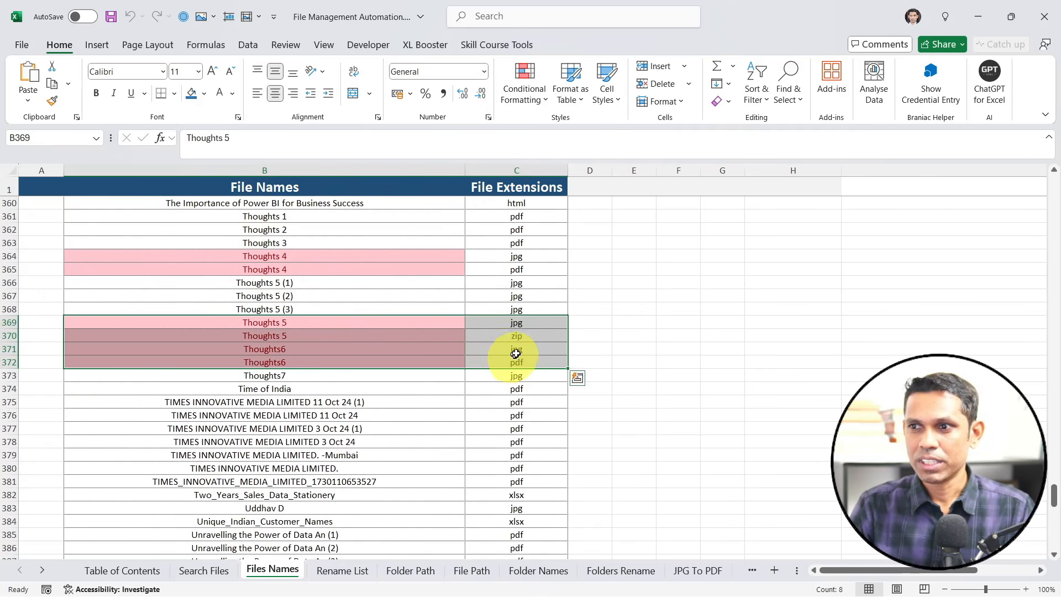
left_click(398, 336)
scroll(397, 335, "up", 3)
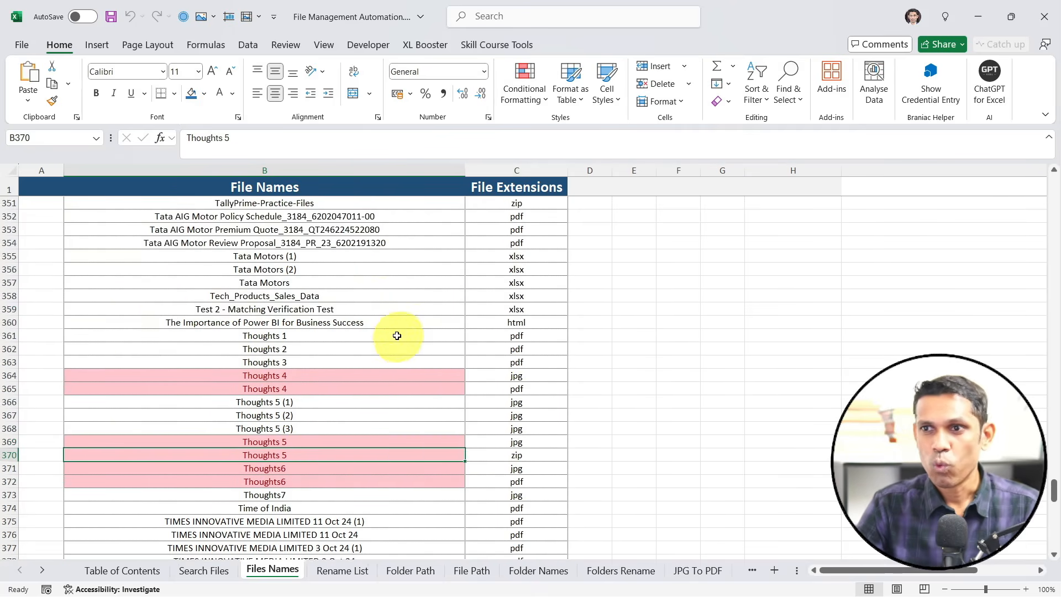
scroll(397, 336, "up", 6)
Clear all extracted entries under File Names and File Extensions from row 2 to row 434, ending at cell B2
left_click(380, 310)
key("ctrl+Up")
scroll(381, 311, "up", 4)
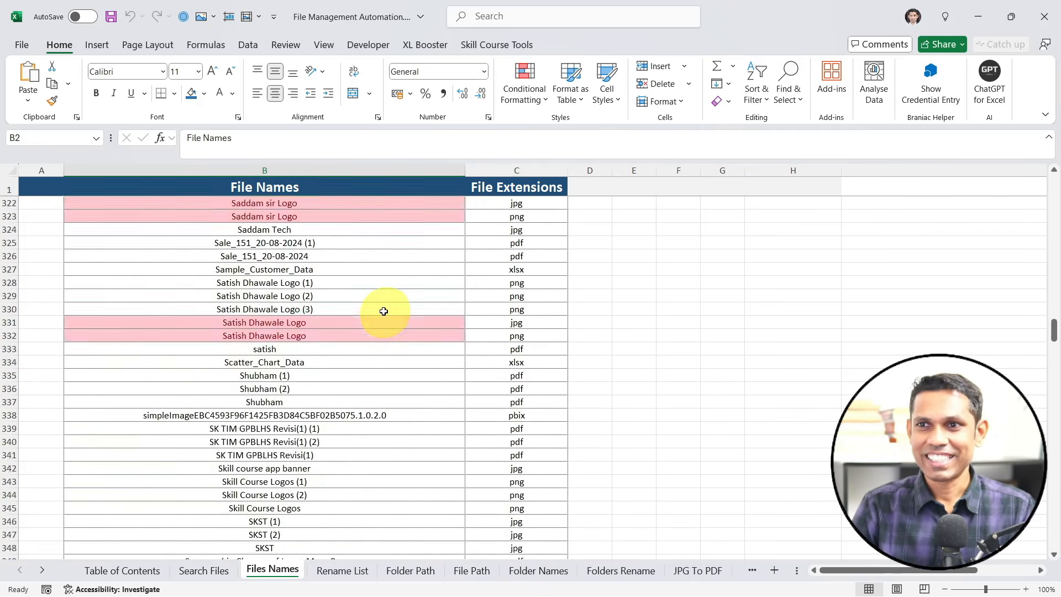
key("Down")
key("ctrl+shift+Down")
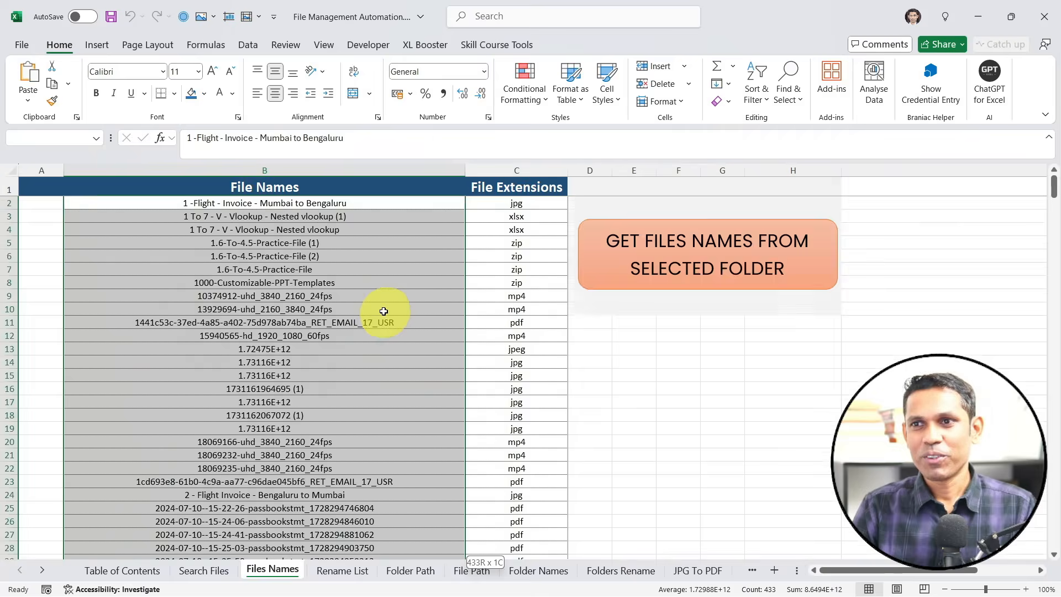
key("ctrl+q")
key("Right")
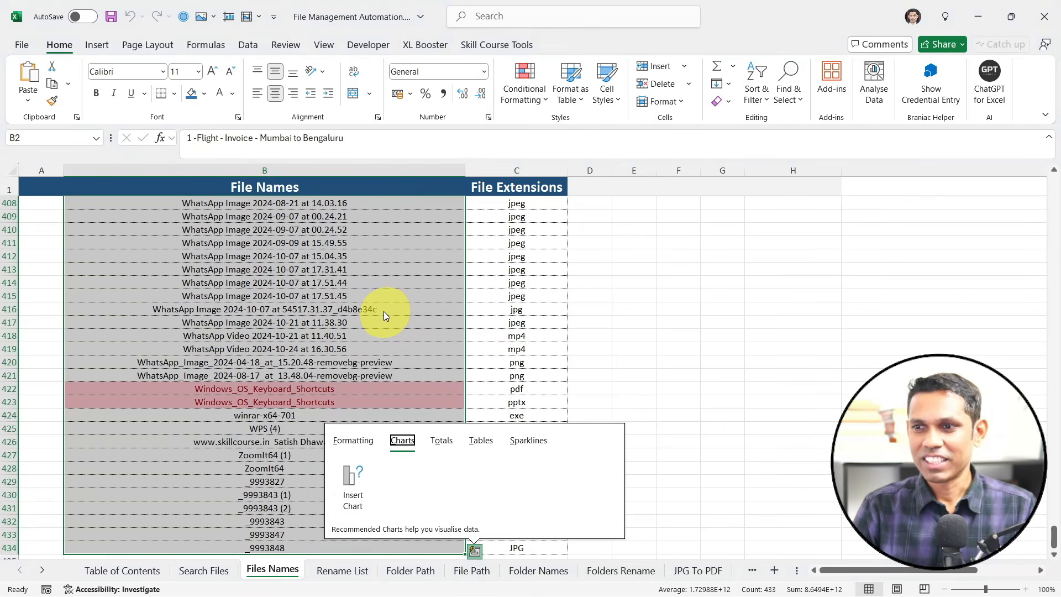
key("Escape")
key("shift+Right")
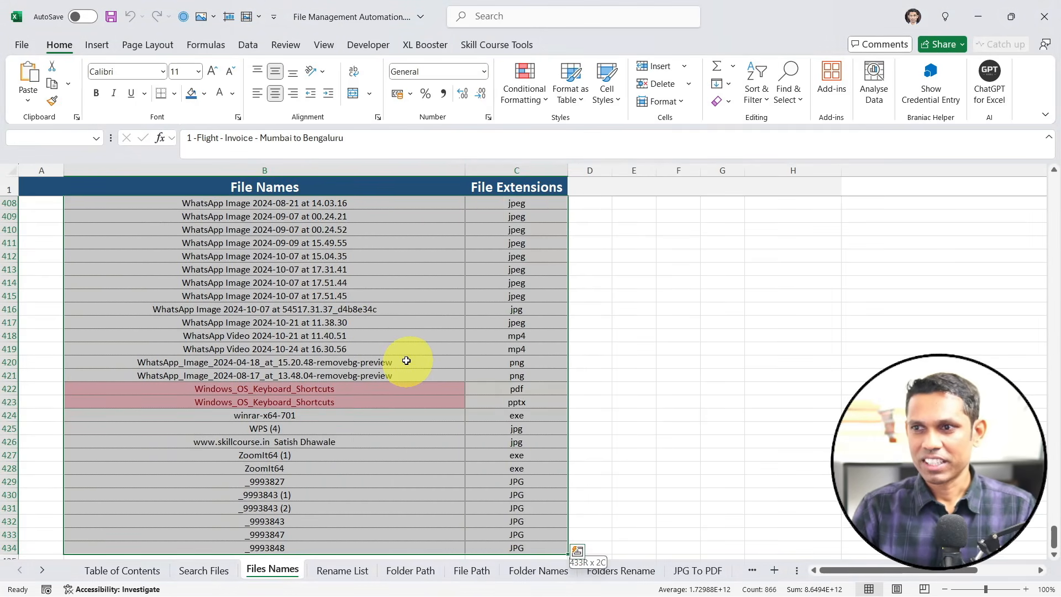
key("Delete")
left_click(401, 361)
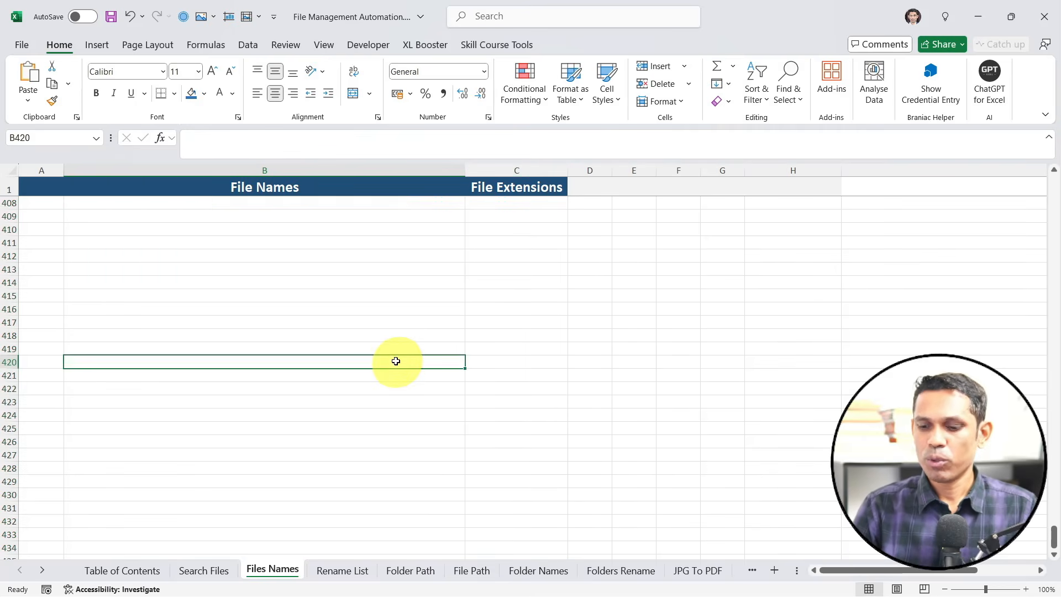
key("ctrl+Up")
key("Down")
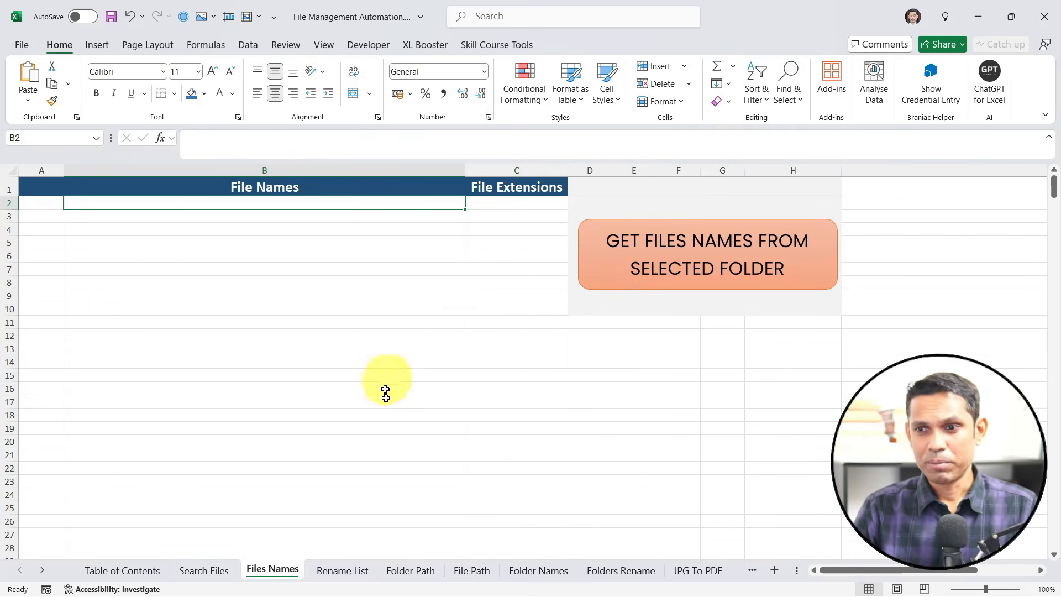
Open the Rename List sheet and inspect the Old File Names and New File Names columns
left_click(352, 575)
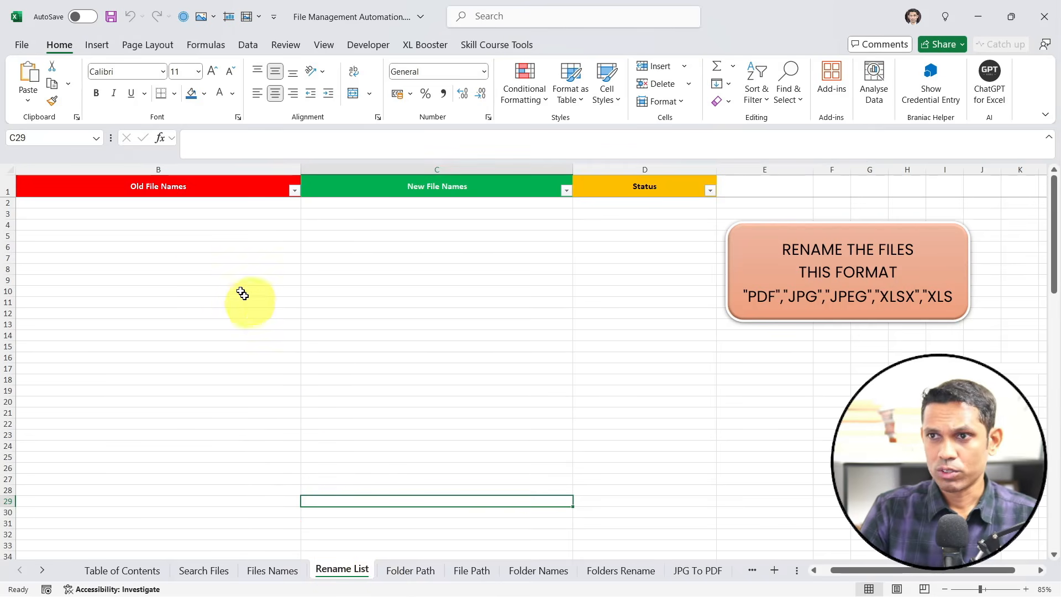
left_click_drag(212, 214, 221, 354)
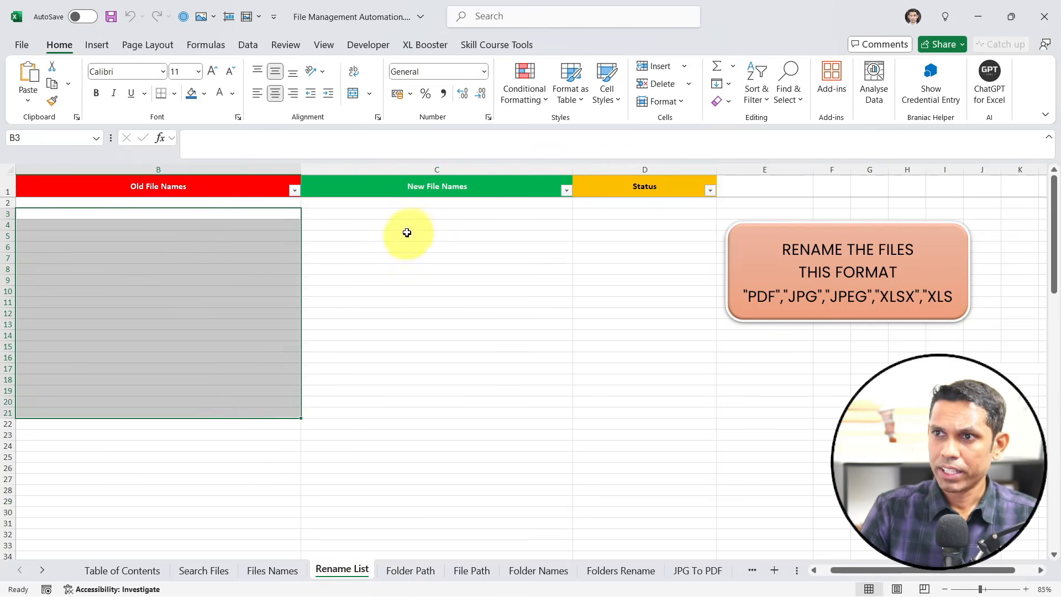
left_click_drag(409, 212, 382, 442)
left_click(382, 435)
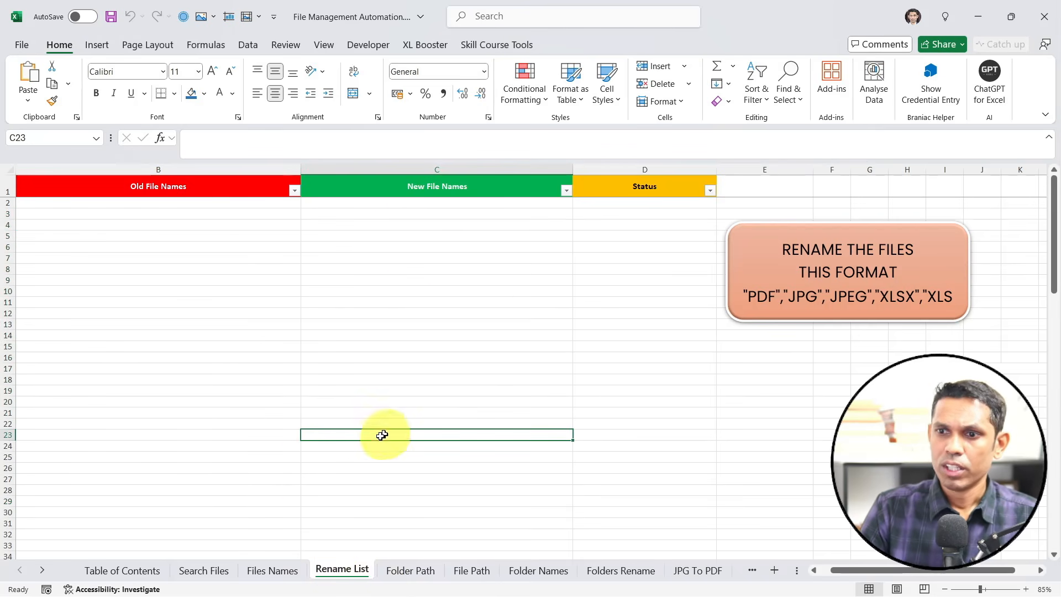
On the Files Names sheet, extract the names from the All PDF Files folder on New Volume (D:) and dismiss the completion message
left_click(276, 575)
left_click(249, 304)
left_click(658, 241)
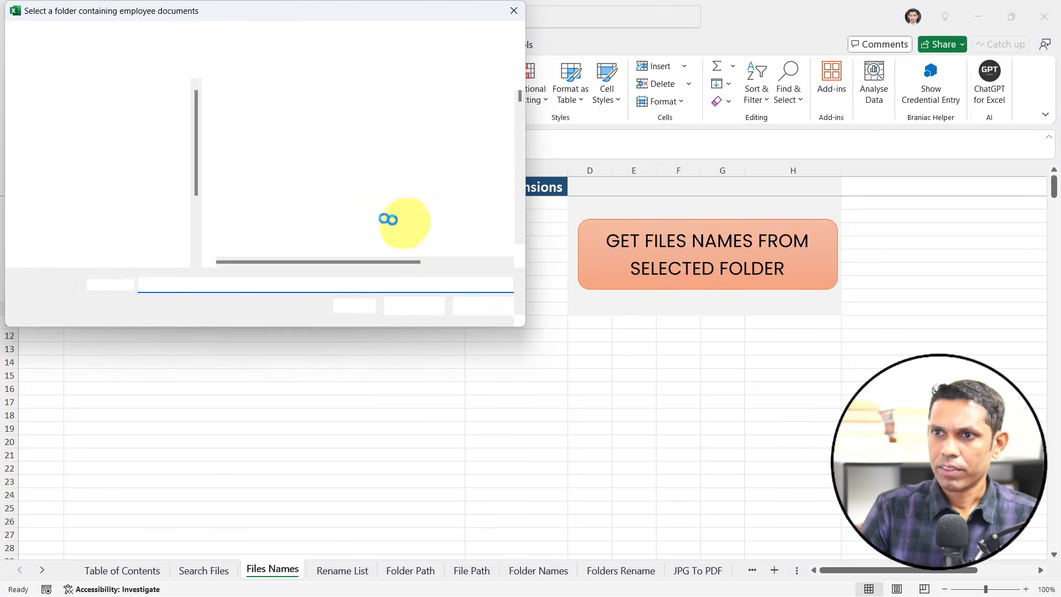
left_click(272, 195)
scroll(271, 191, "down", 15)
left_click(271, 190)
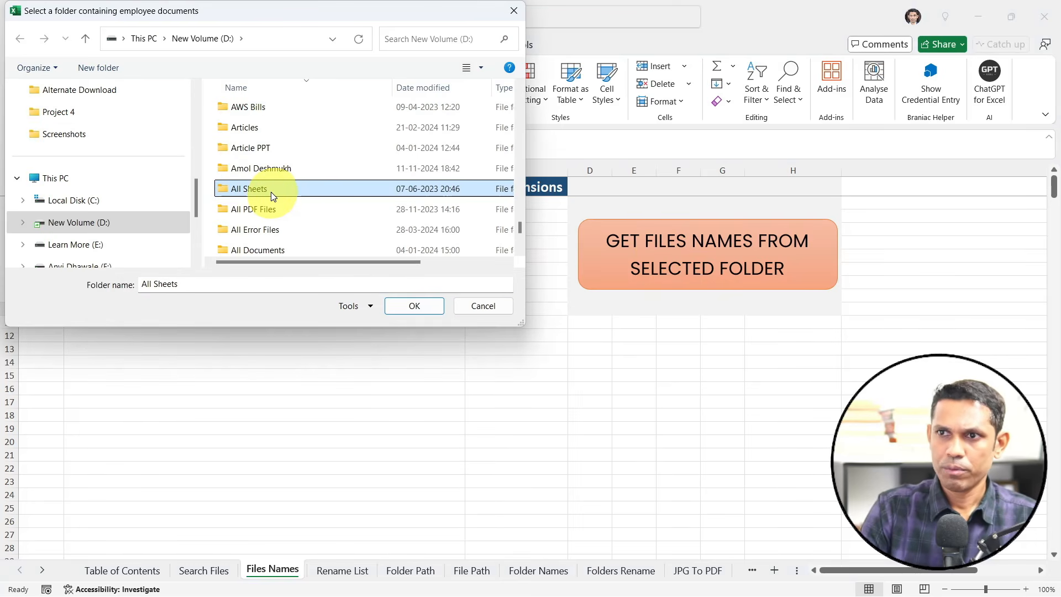
left_click(279, 208)
left_click(412, 305)
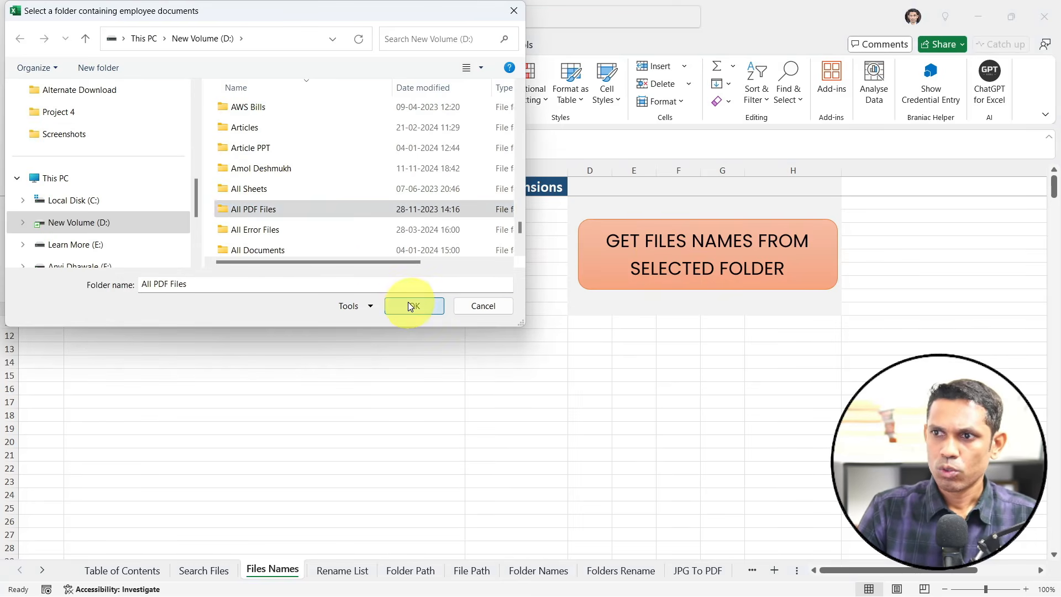
left_click(622, 376)
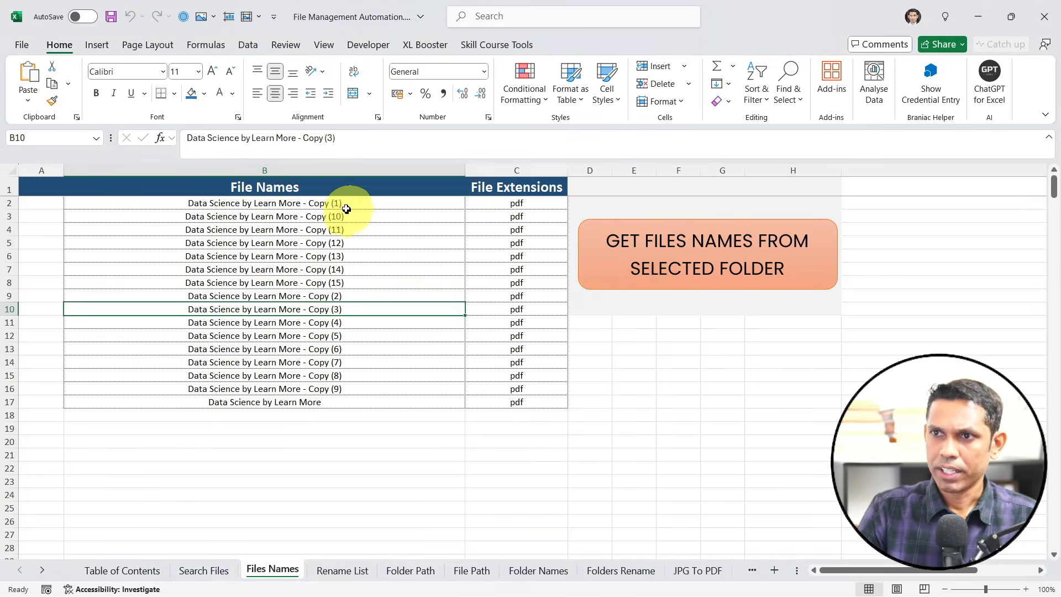
Copy the file names in B2:B17 into the Old File Names column of the Rename List sheet, starting at B2
left_click_drag(343, 204, 347, 399)
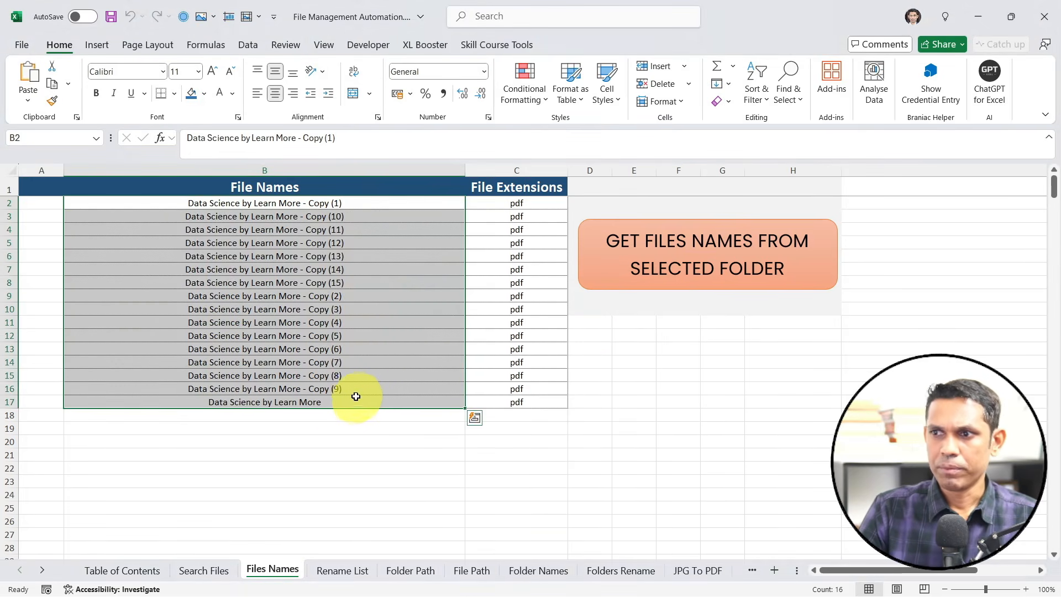
key("ctrl+c")
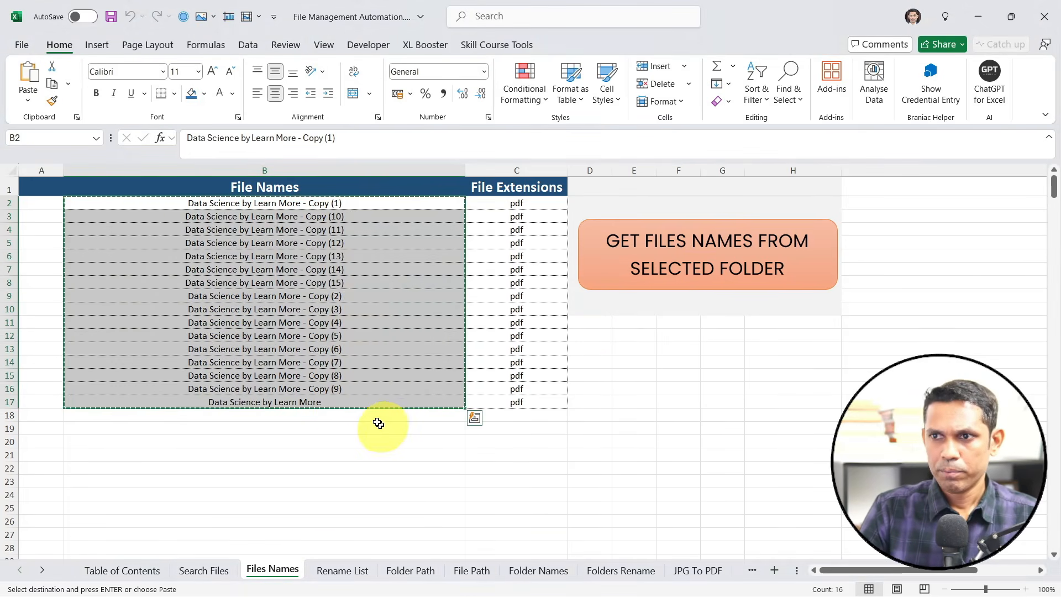
left_click(341, 570)
left_click(209, 203)
key("ctrl+v")
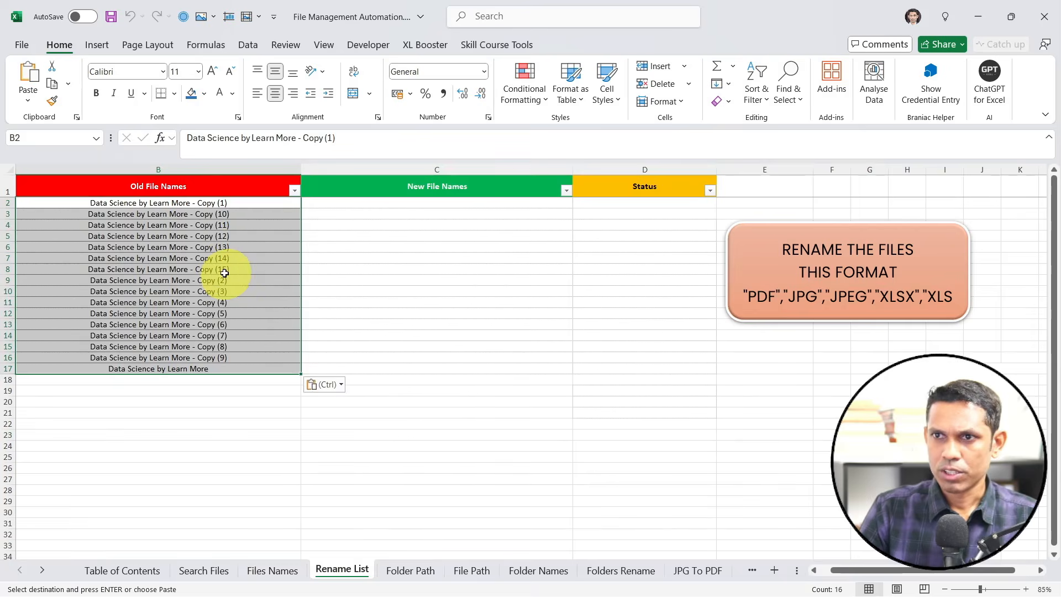
Enter 1, 2 and 3 under New File Names from C2 and fill the series down to 16 in C17, ending at C2
scroll(221, 270, "up", 1)
left_click(476, 211)
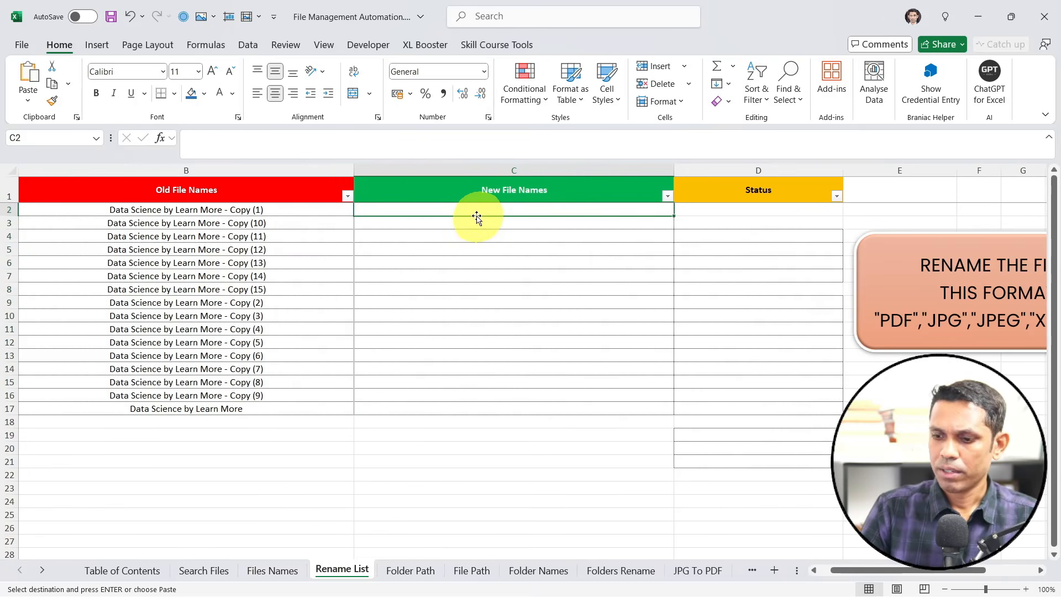
type("1")
key("Return")
type("2")
key("Return")
type("3")
key("Return")
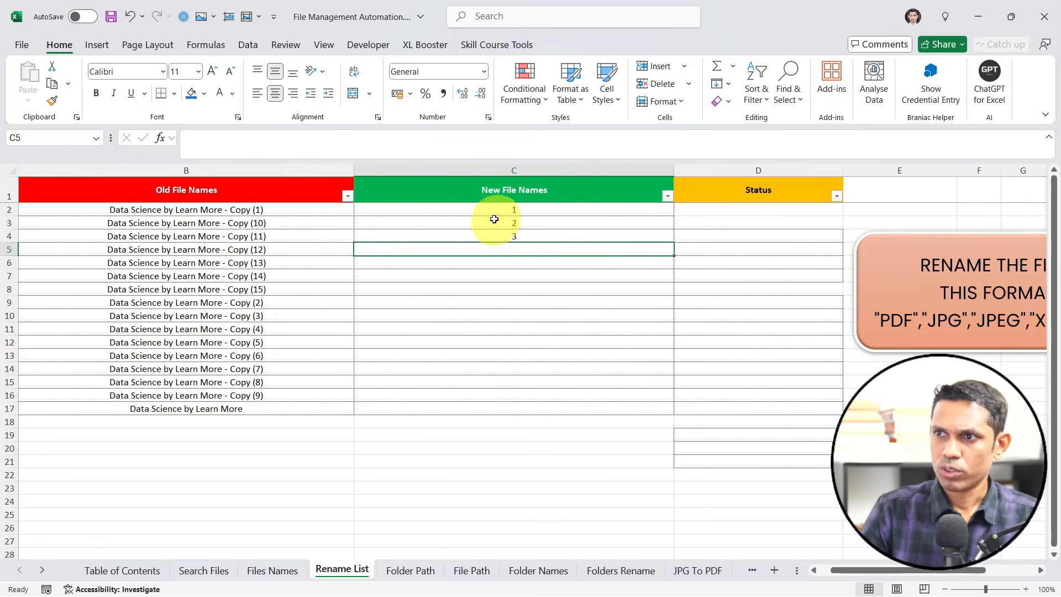
left_click_drag(494, 218, 658, 240)
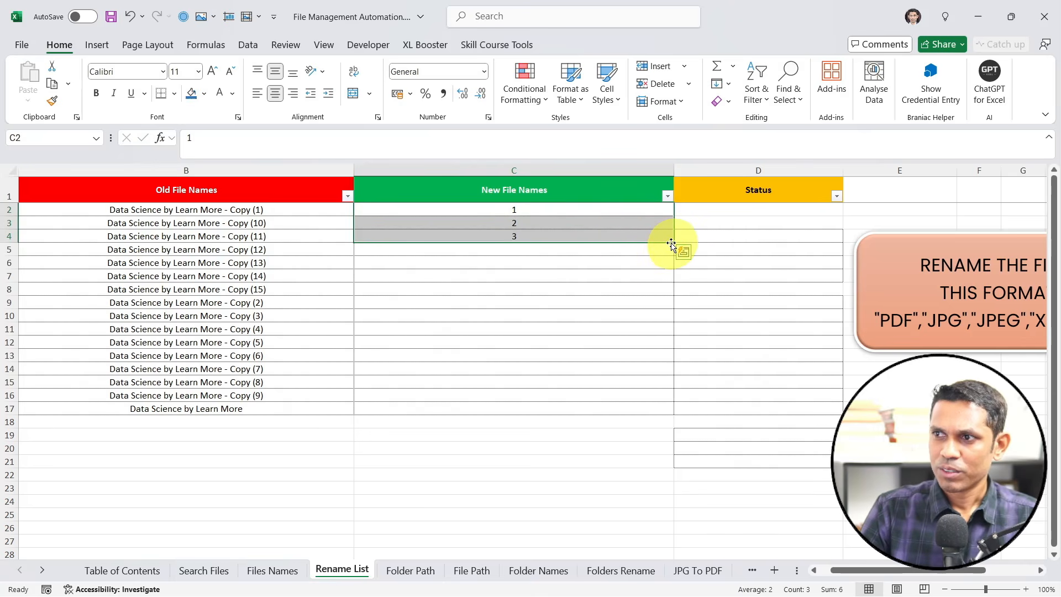
double_click(674, 243)
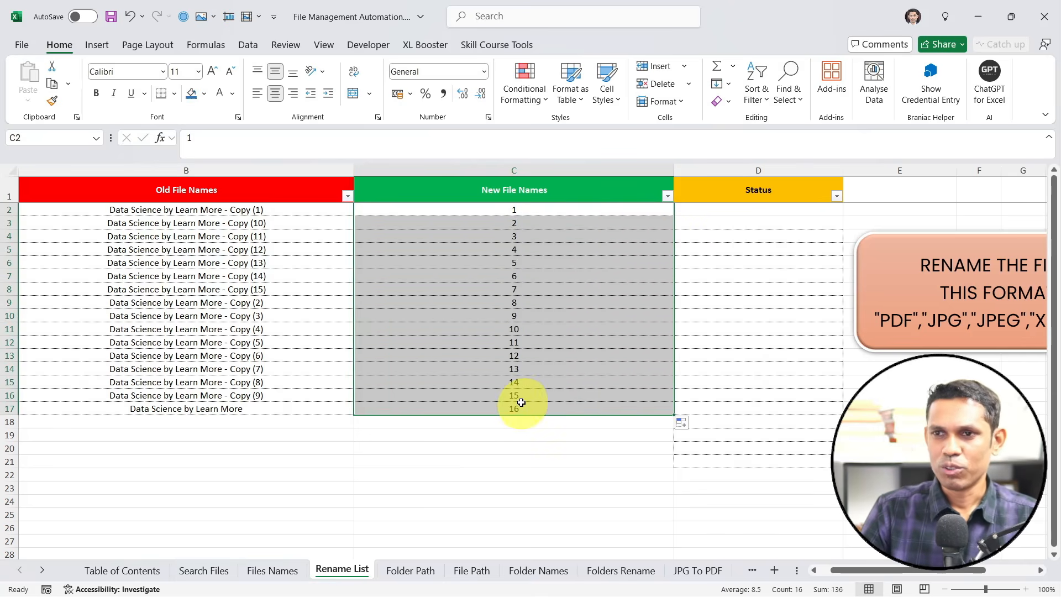
left_click(509, 209)
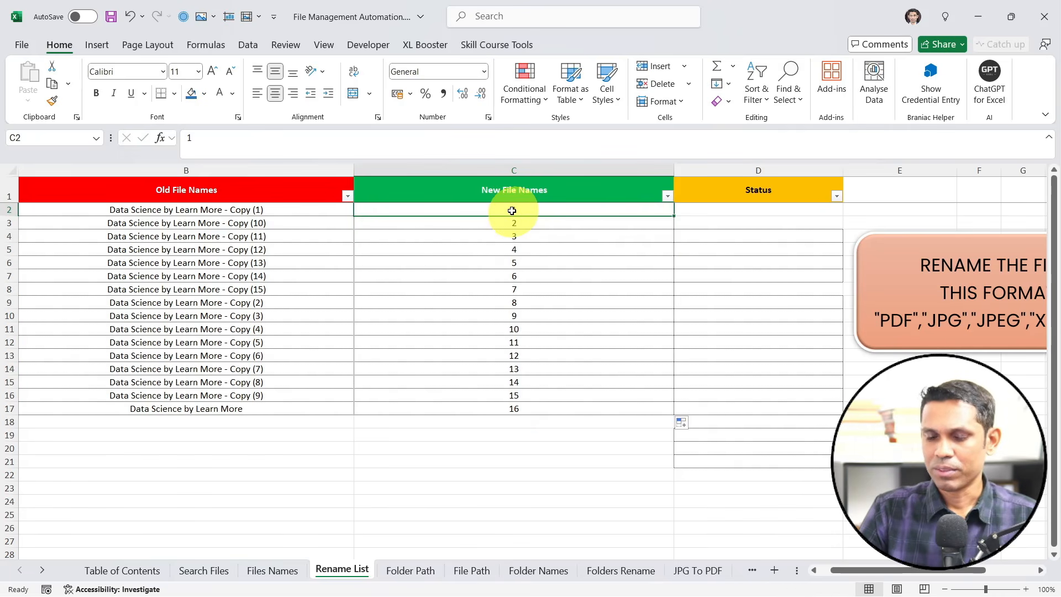
Enter PDF1 in C2 of the New File Names column and fill the series down to PDF16 in C17
type("PDF")
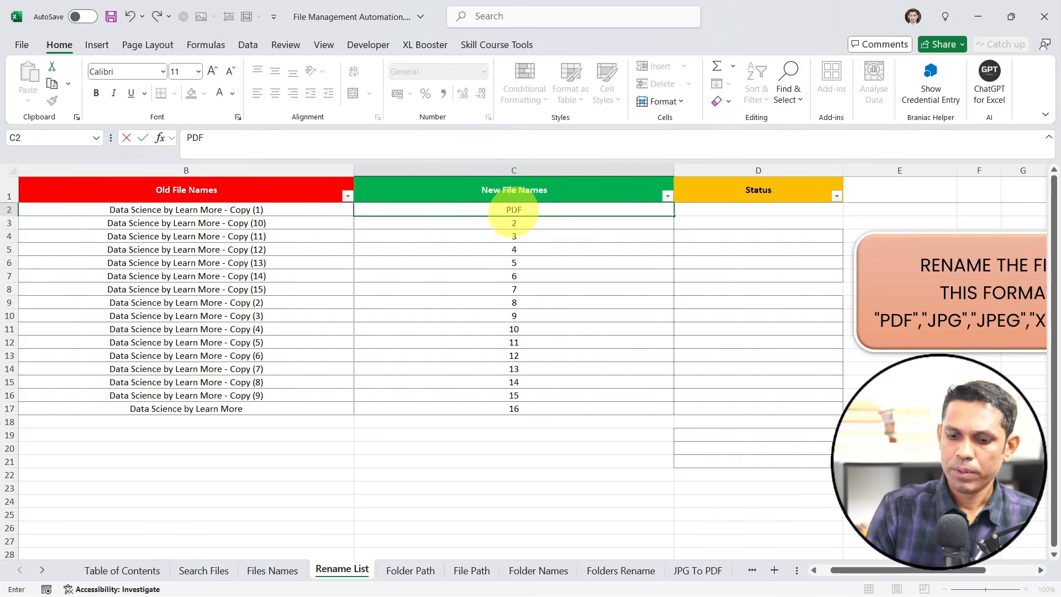
key("ctrl+Return")
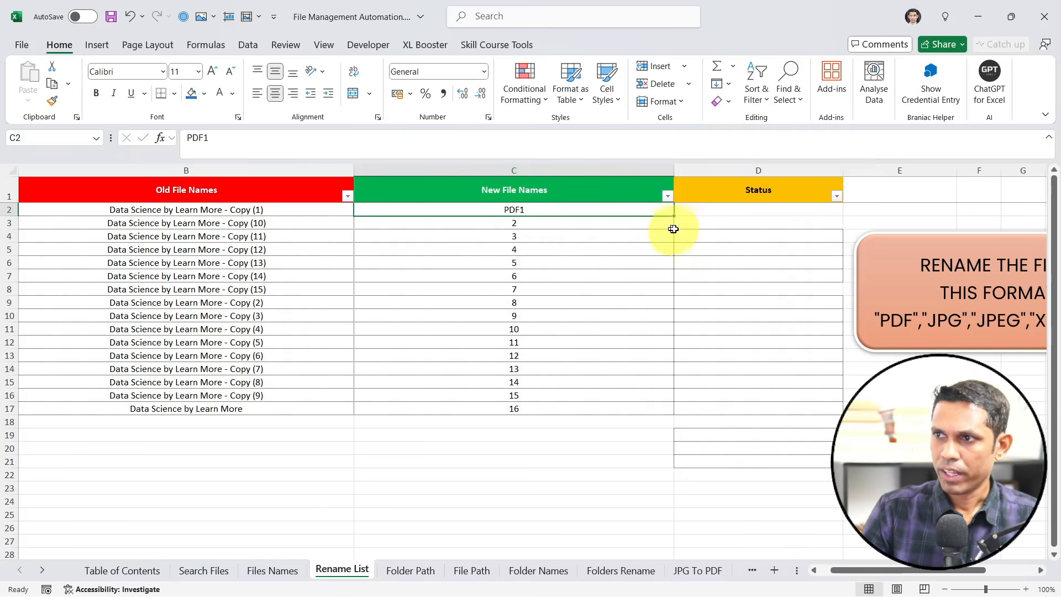
double_click(675, 217)
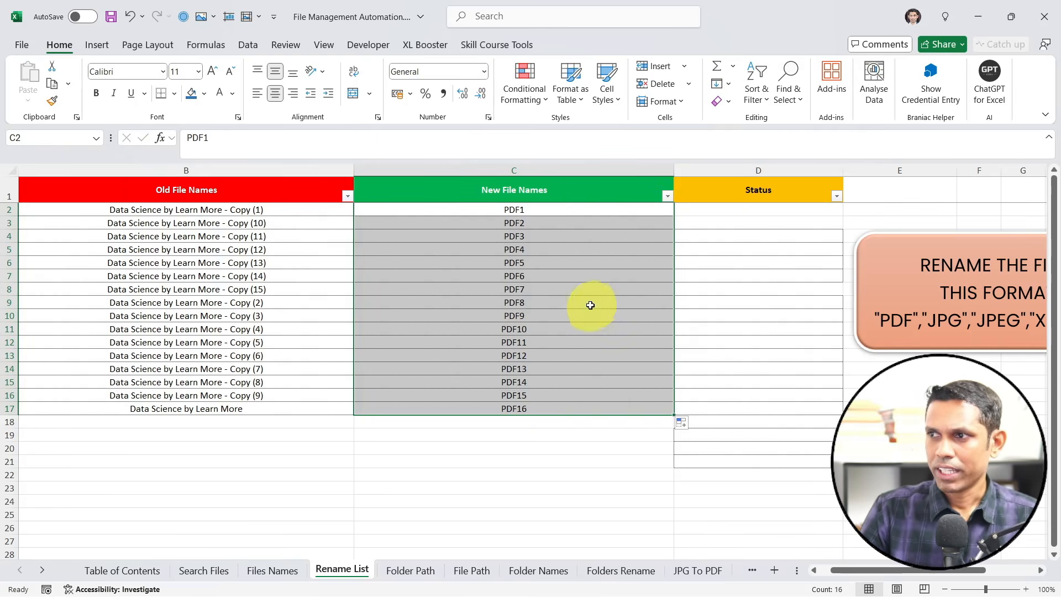
scroll(589, 317, "down", 1, "ctrl")
left_click(592, 334)
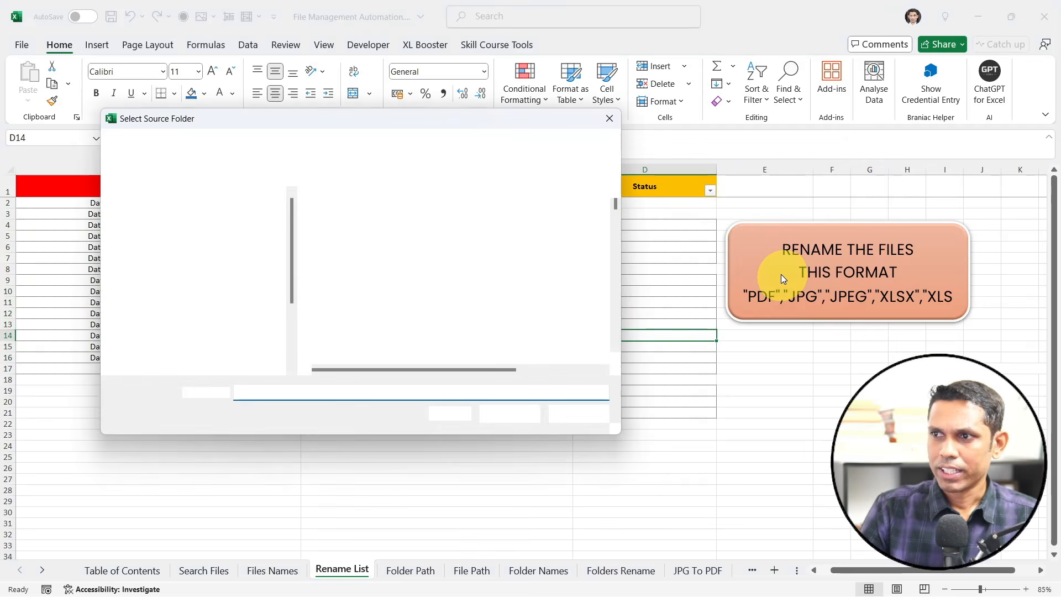
Start the batch rename and choose All PDF Files on New Volume (D:) as the source folder
left_click(371, 318)
type("all")
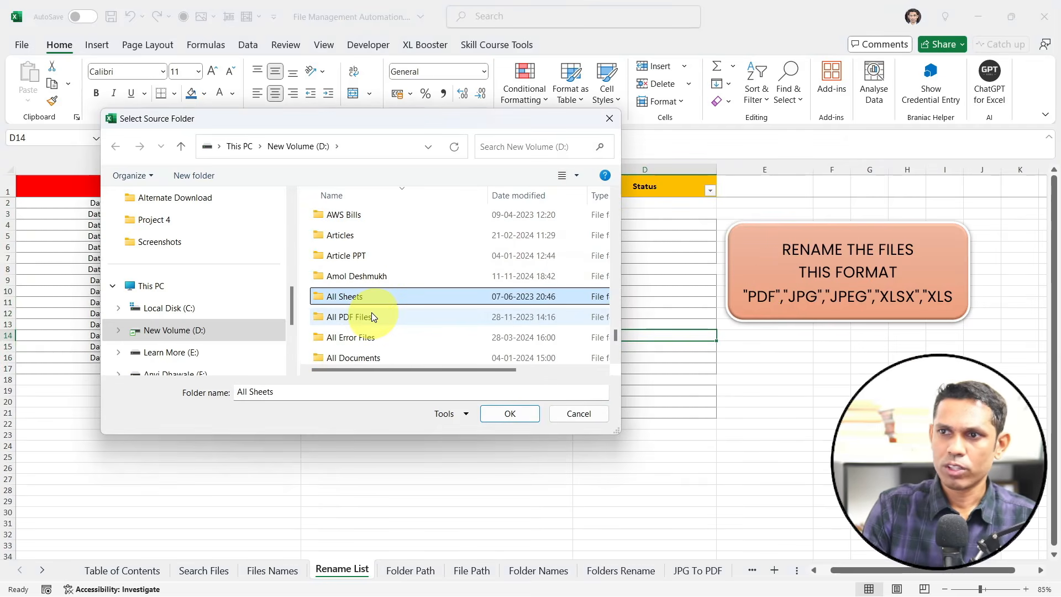
left_click(372, 317)
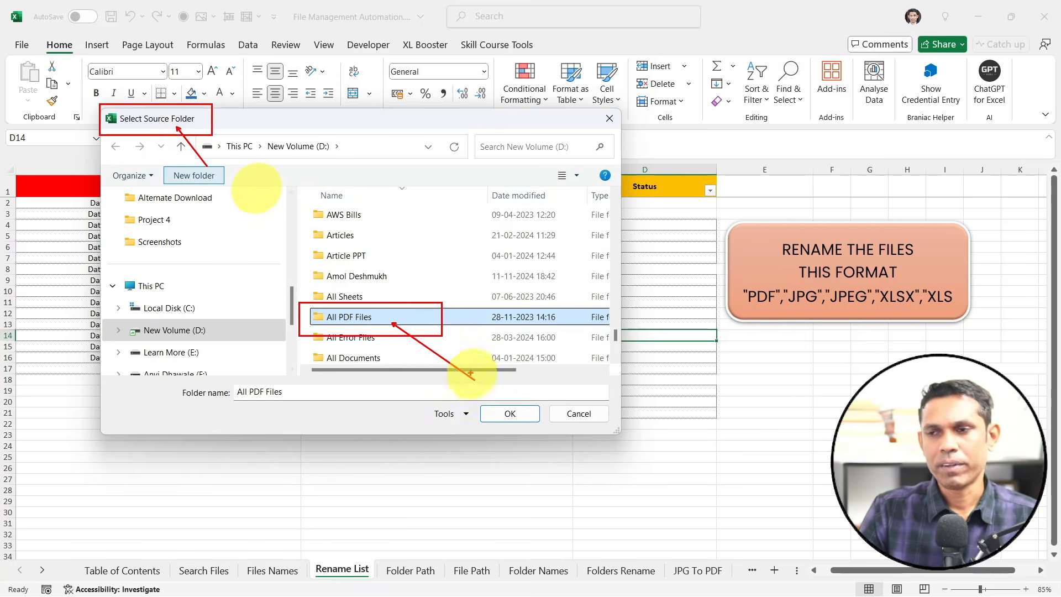
left_click(509, 413)
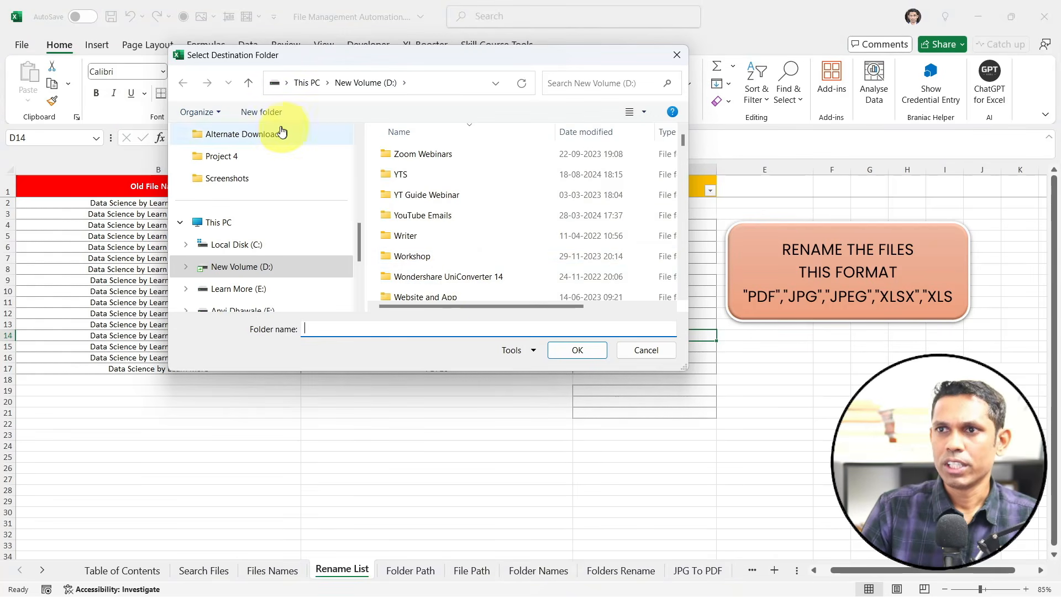
Create a NewPDF folder on New Volume (D:), run the rename with it as destination, and dismiss the completion message
left_click(278, 115)
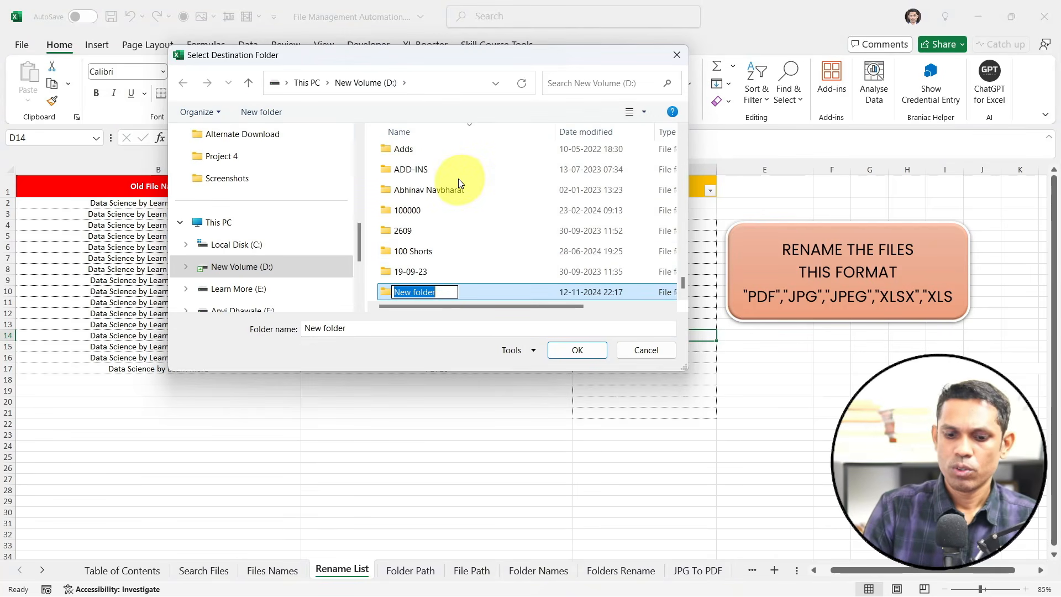
type("NewPDF")
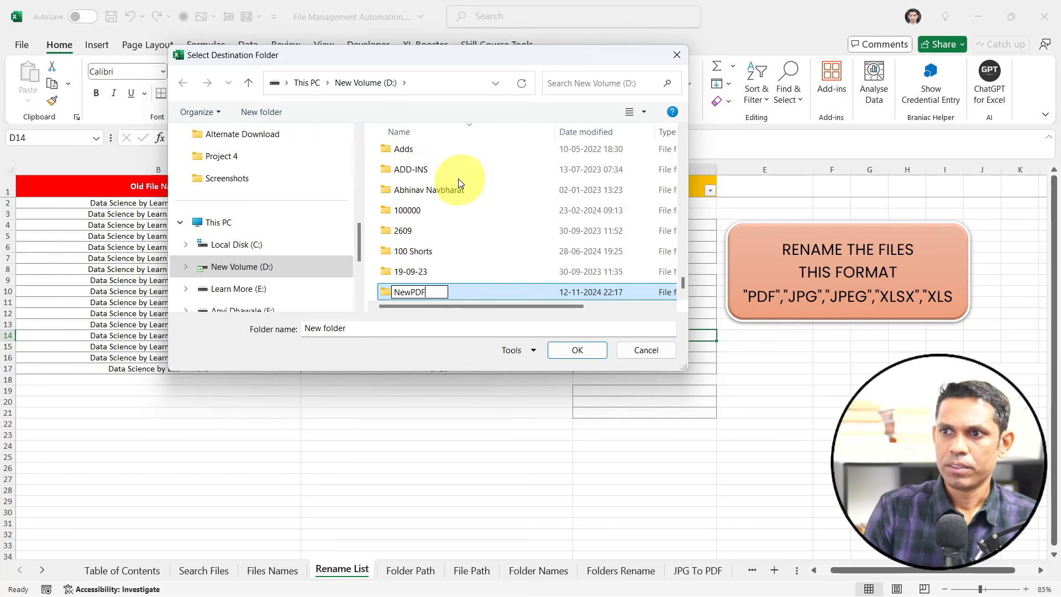
key("Return")
key("Return")
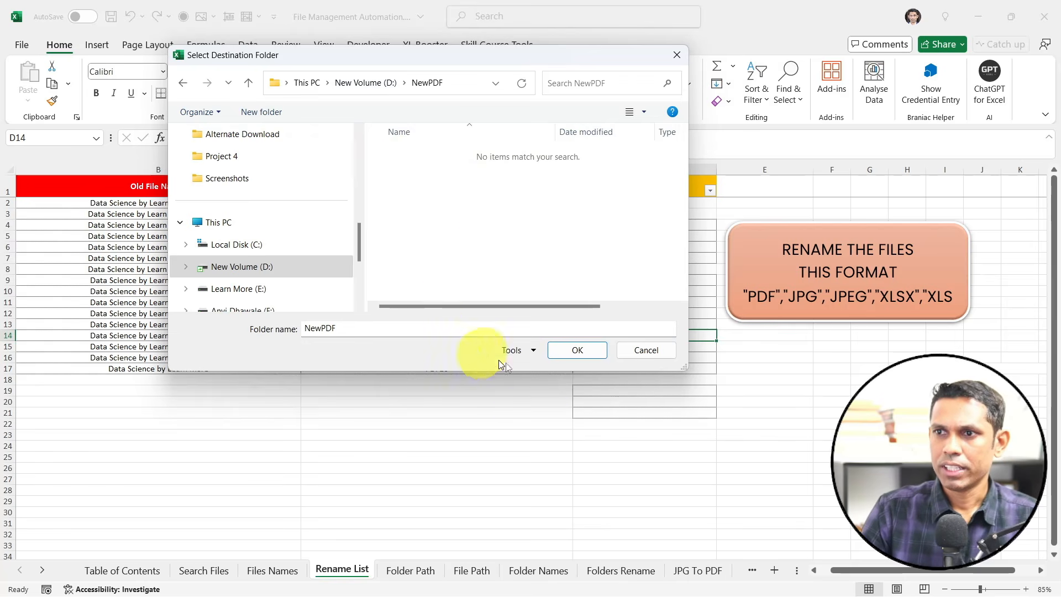
left_click(569, 360)
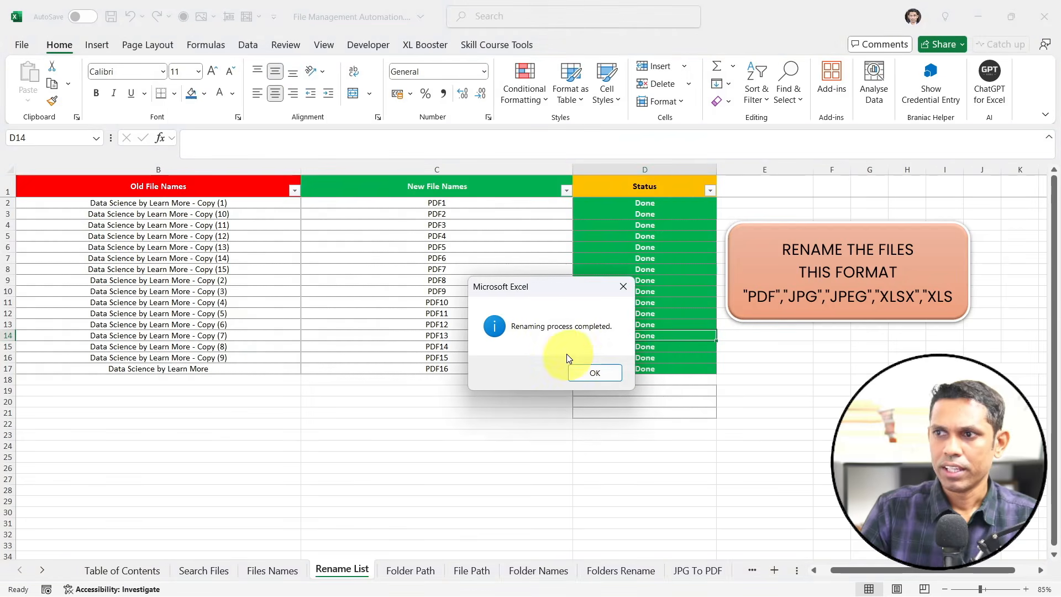
left_click(595, 374)
Switch to File Explorer and open the NewPDF folder on New Volume (D:) to check the renamed files
key("alt+Tab")
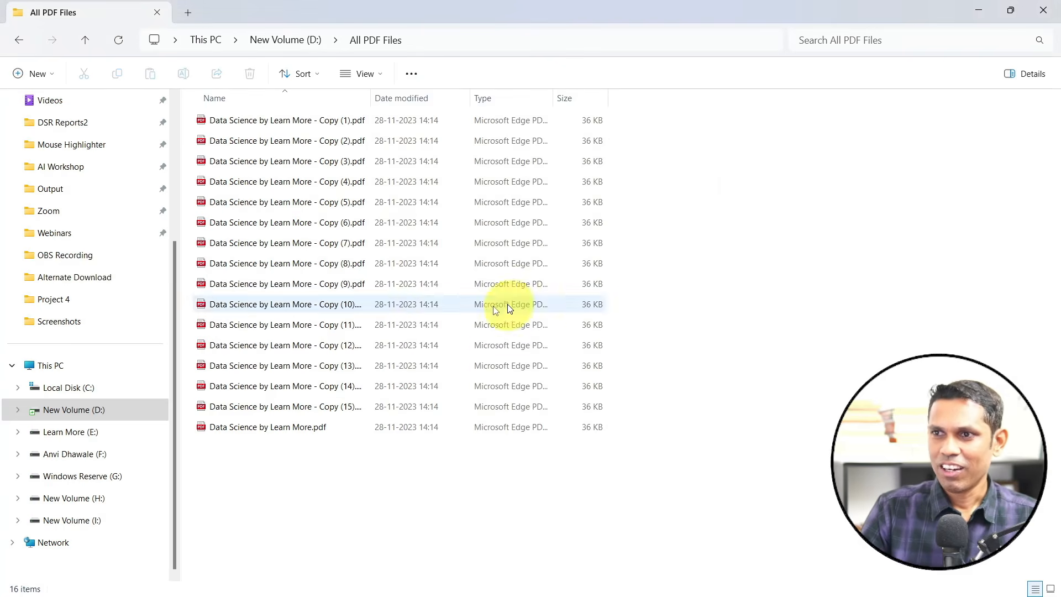
left_click(309, 40)
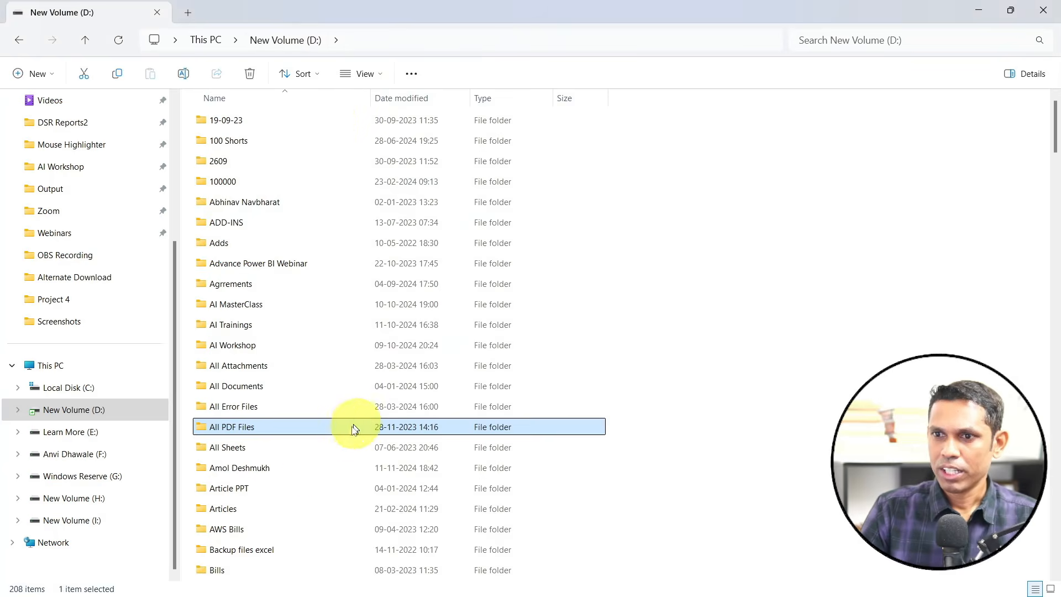
left_click(319, 462)
key("n")
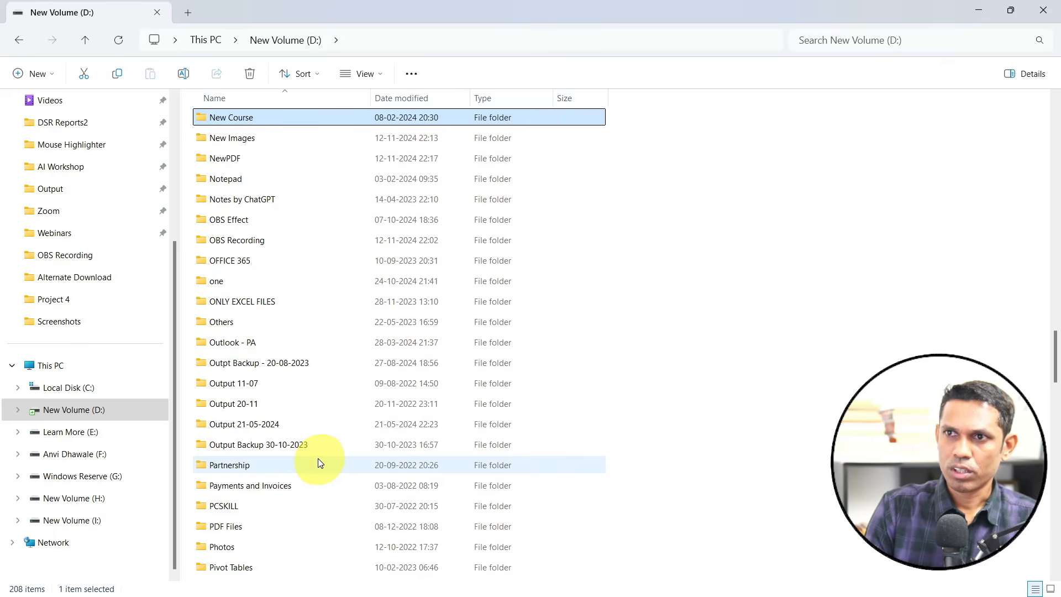
key("Down")
key("Down")
key("Return")
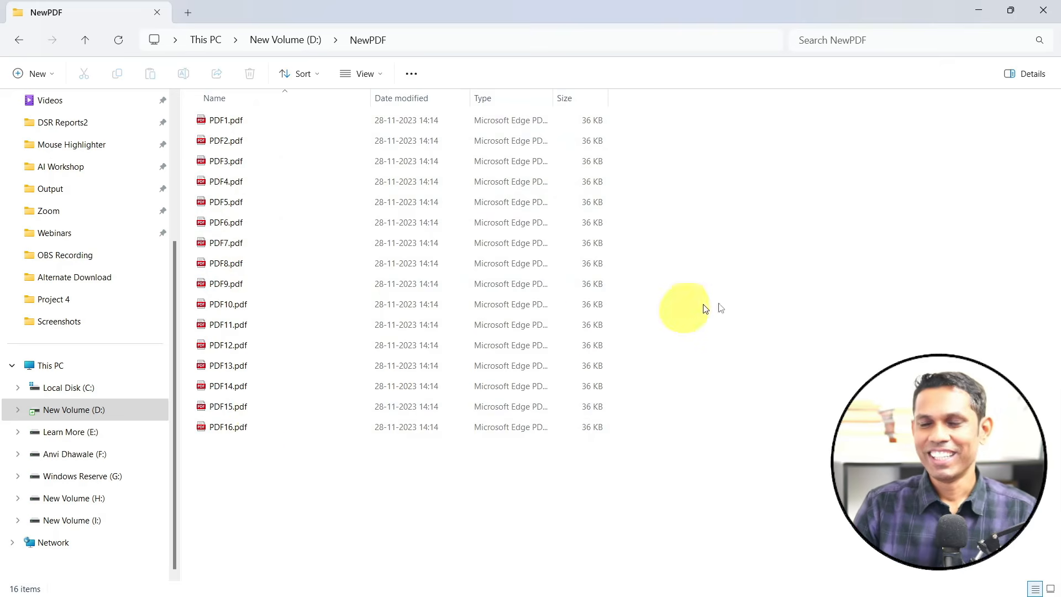
Switch back to Excel and review the old and new file names on Rename List against the Files Names sheet
key("alt+Tab")
left_click_drag(234, 203, 235, 391)
left_click(269, 580)
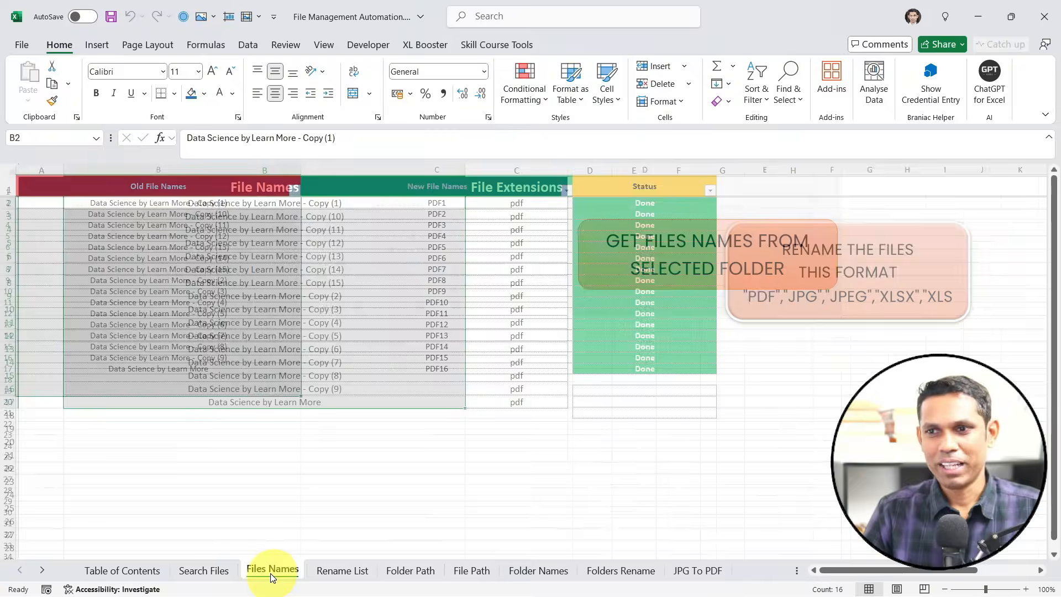
left_click(345, 575)
left_click(243, 269)
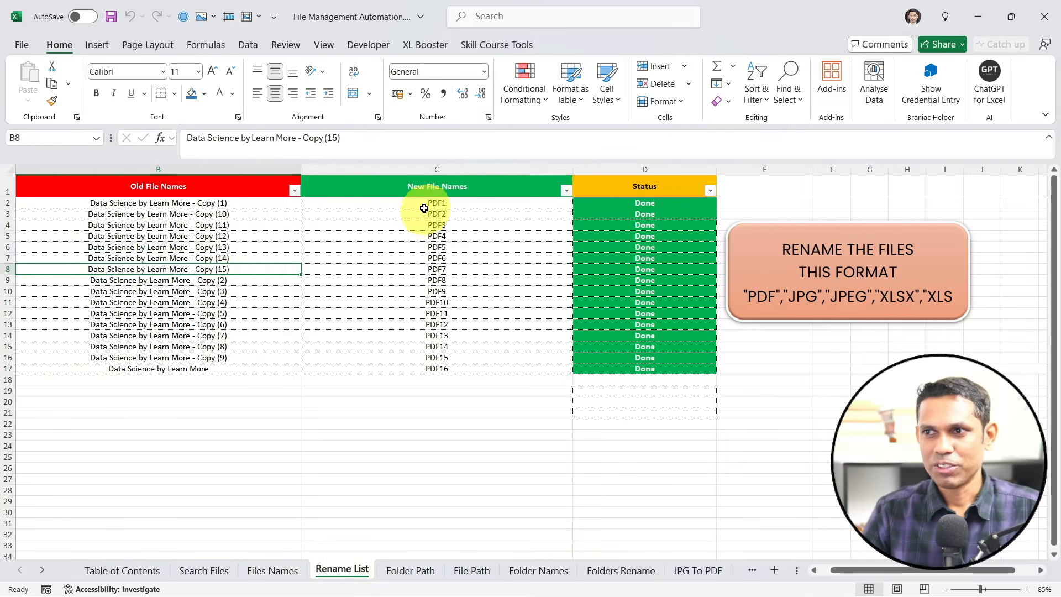
left_click_drag(424, 208, 426, 368)
Clear the existing file names in B2:B17 of the Folder Path sheet
left_click(425, 574)
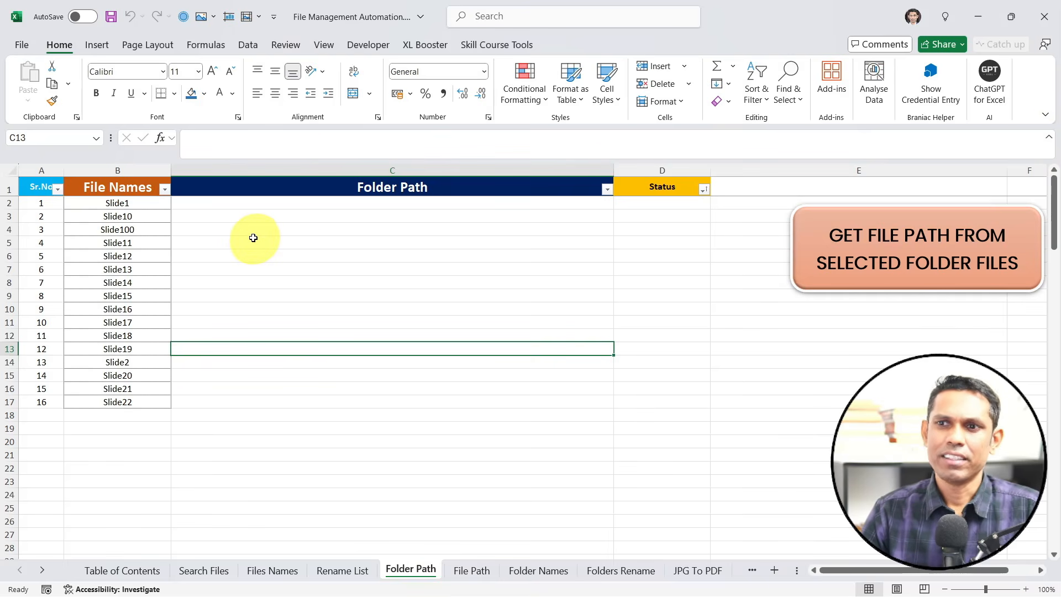
left_click_drag(147, 208, 126, 402)
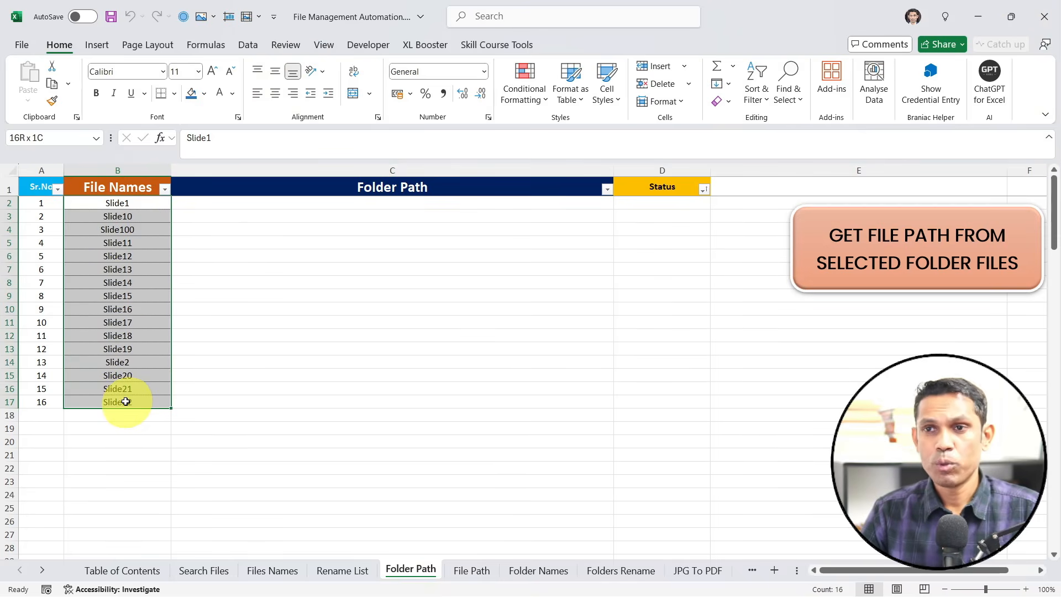
left_click_drag(120, 205, 127, 408)
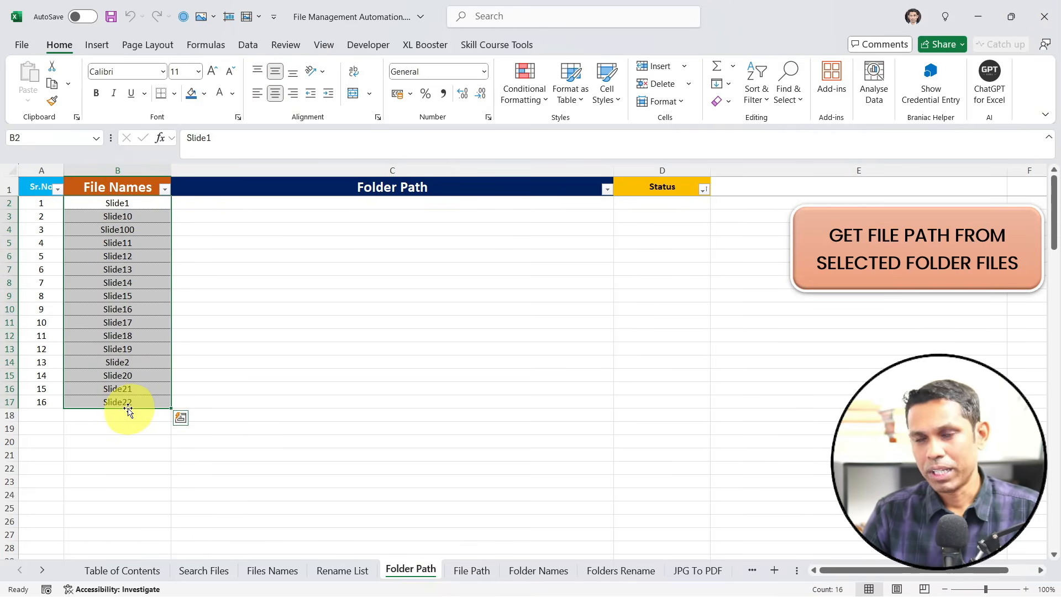
key("Delete")
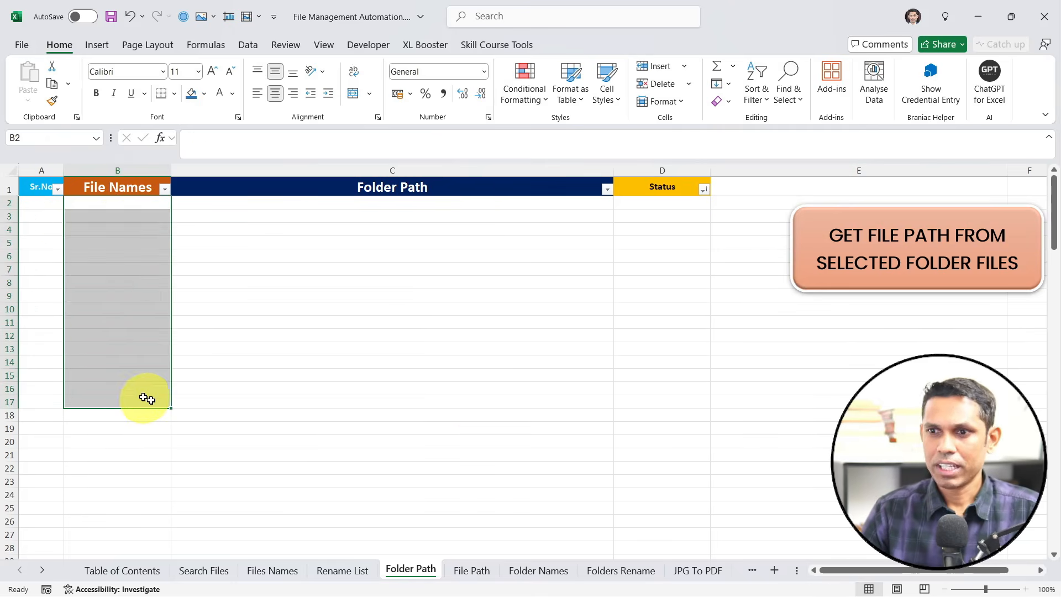
left_click(197, 454)
Copy the file names in B2:B17 of the Files Names sheet into Folder Path from B2 and autofit column B
left_click(287, 575)
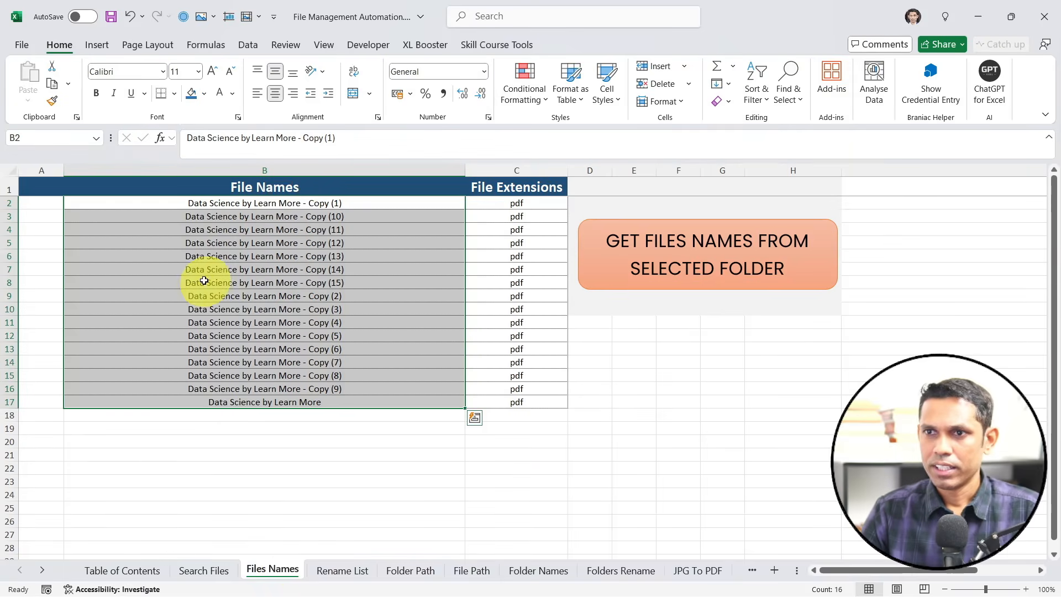
left_click_drag(284, 207, 288, 401)
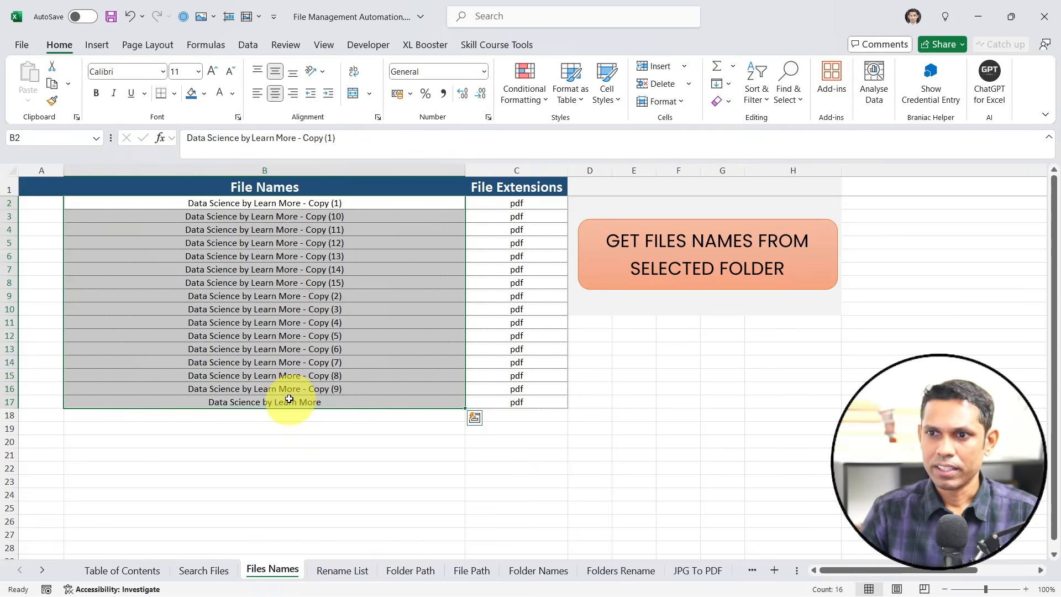
key("ctrl+c")
left_click(410, 575)
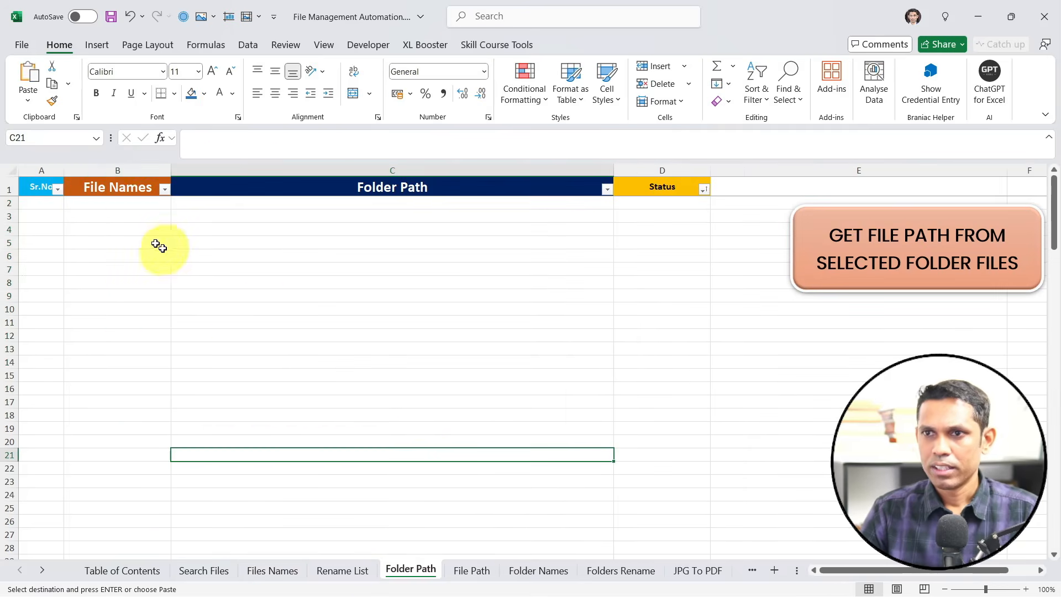
left_click(121, 206)
key("ctrl+v")
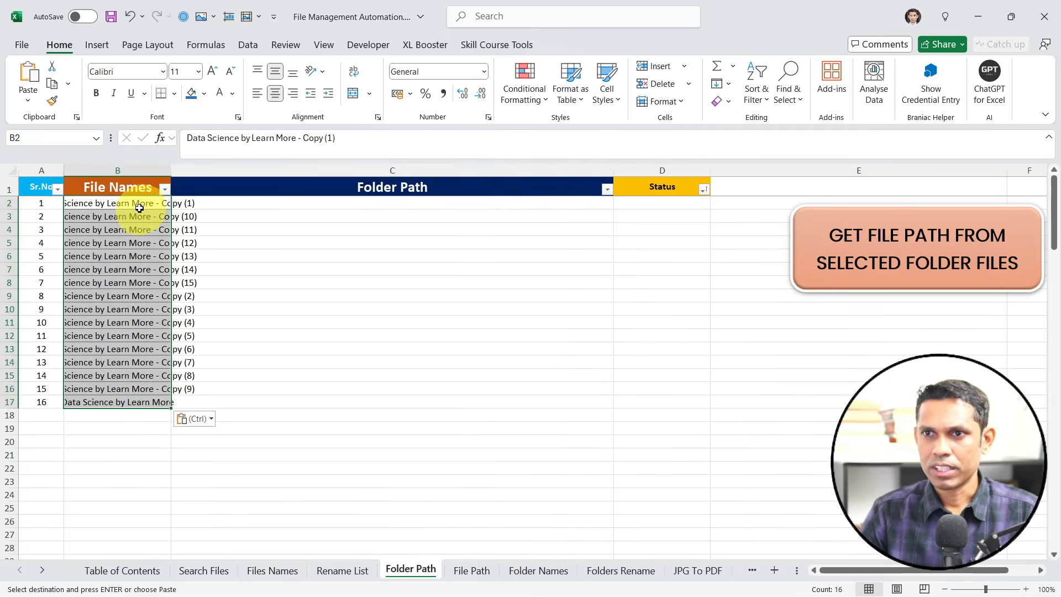
double_click(172, 168)
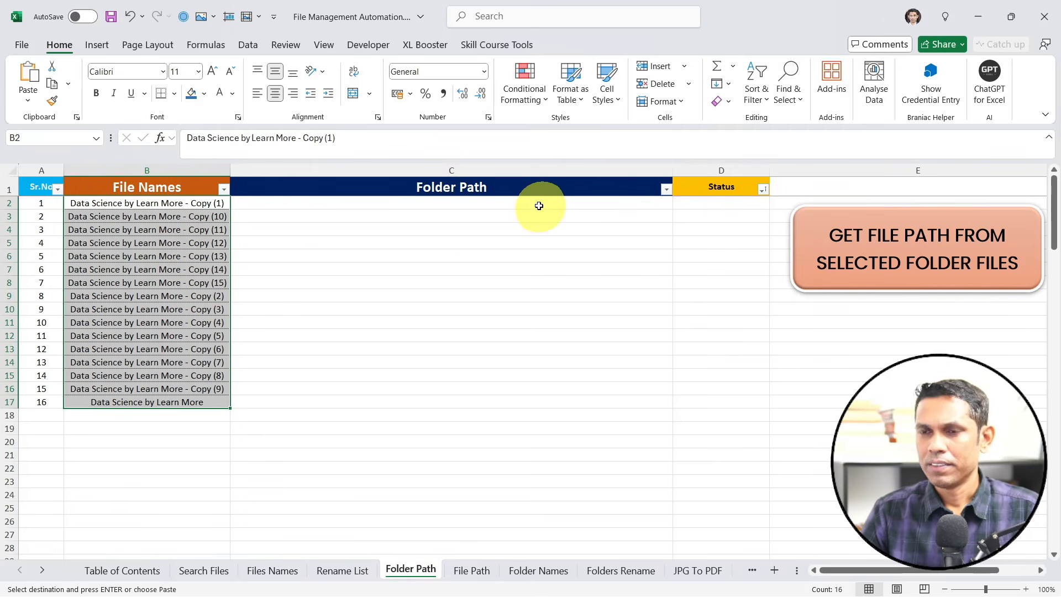
Get the file paths for the listed names from the All PDF Files folder on New Volume (D:) and review C2:C17
left_click_drag(201, 204, 205, 406)
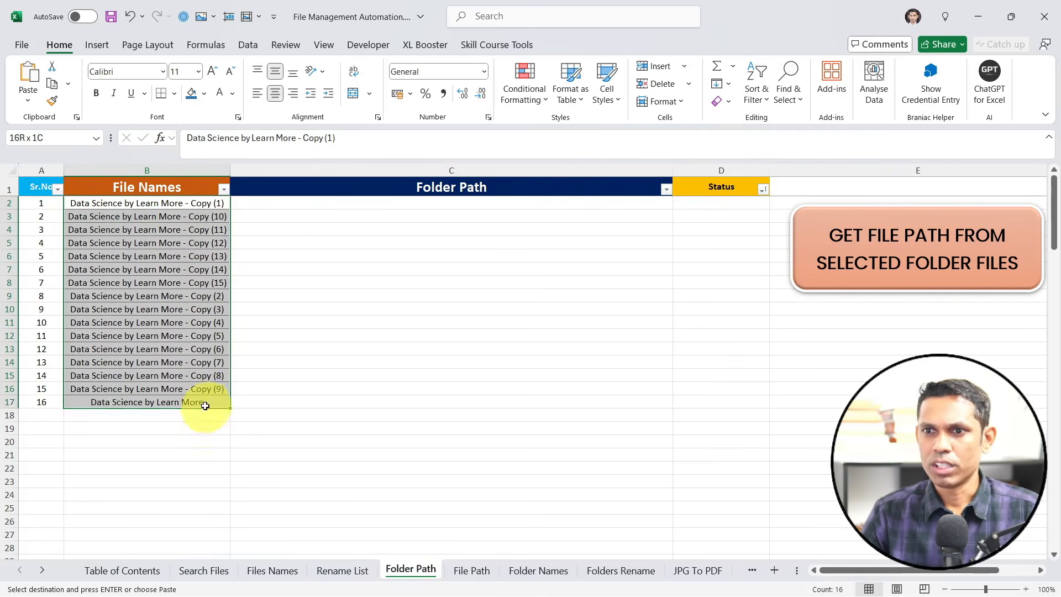
left_click(864, 248)
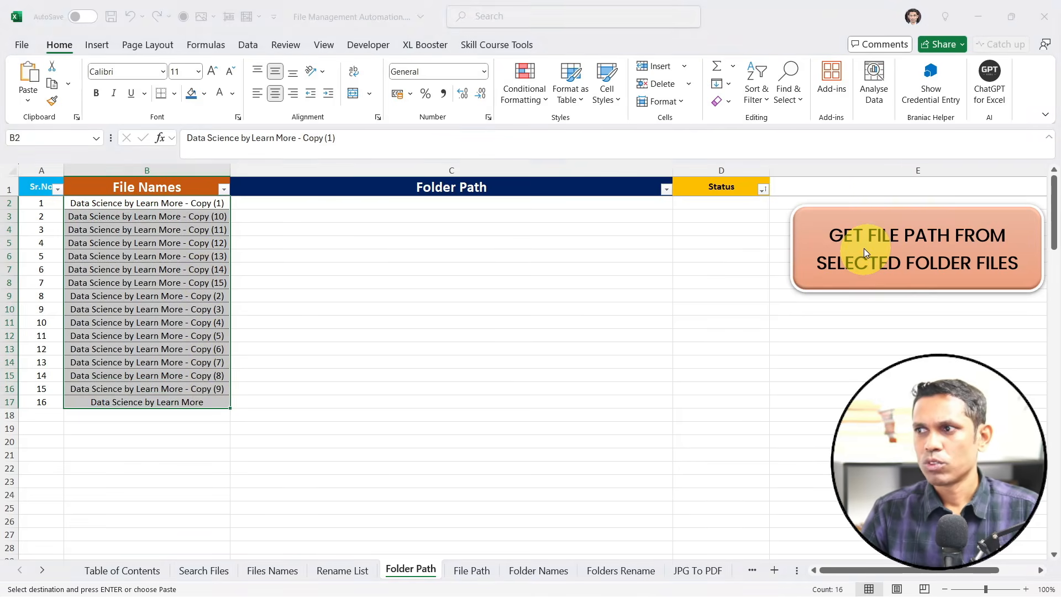
left_click(314, 212)
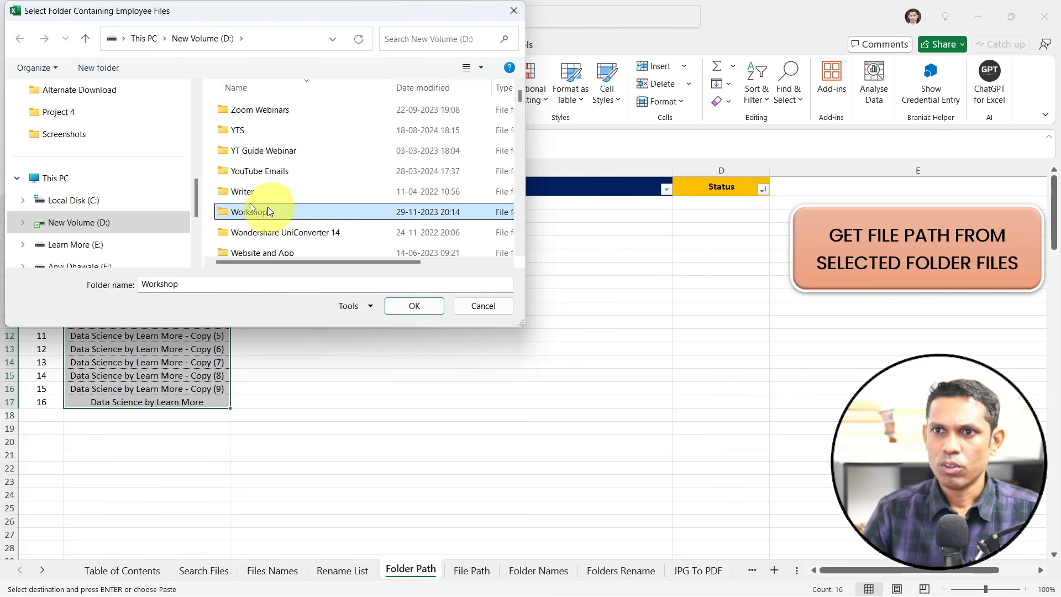
scroll(198, 193, "down", 1)
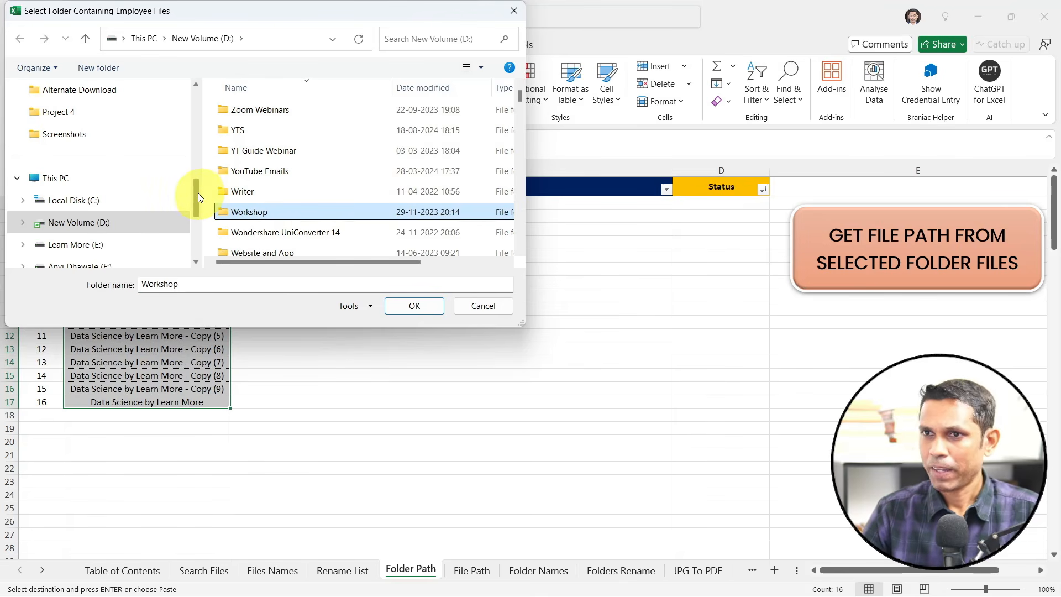
scroll(281, 225, "down", 4)
left_click(280, 226)
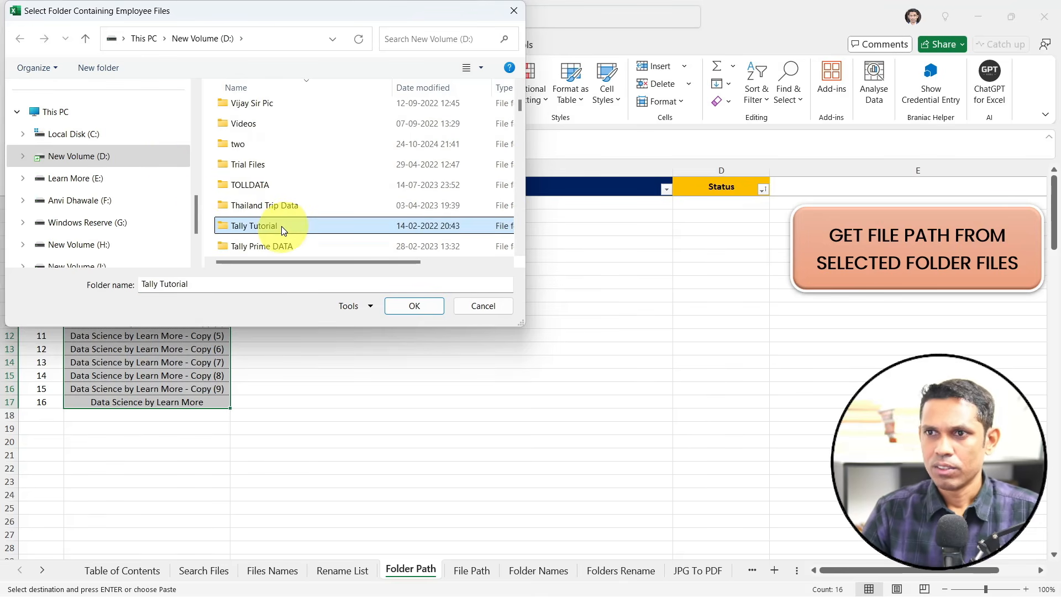
scroll(281, 227, "down", 6)
left_click(282, 227)
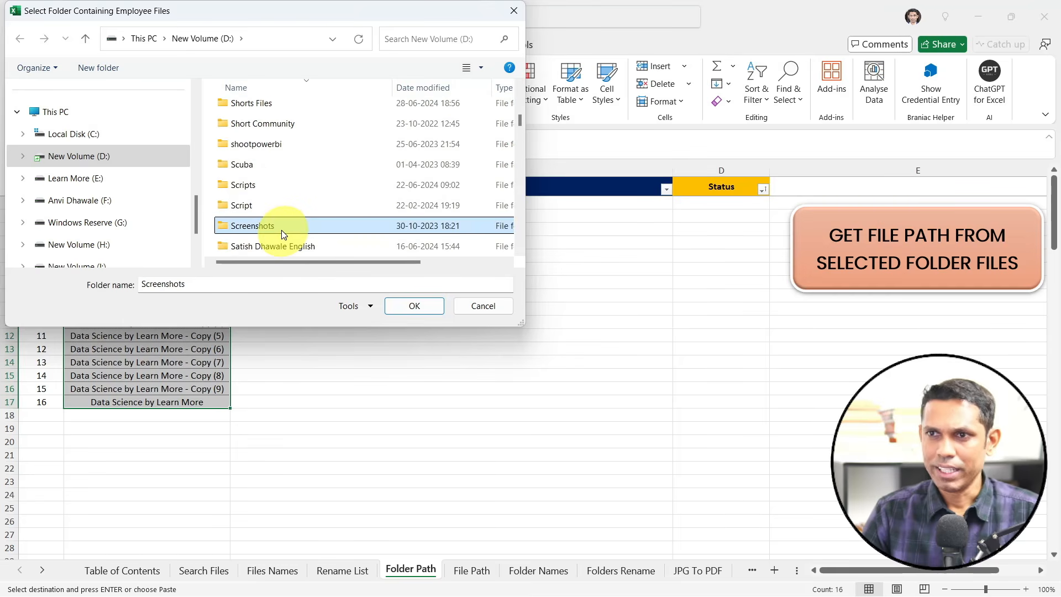
type("all")
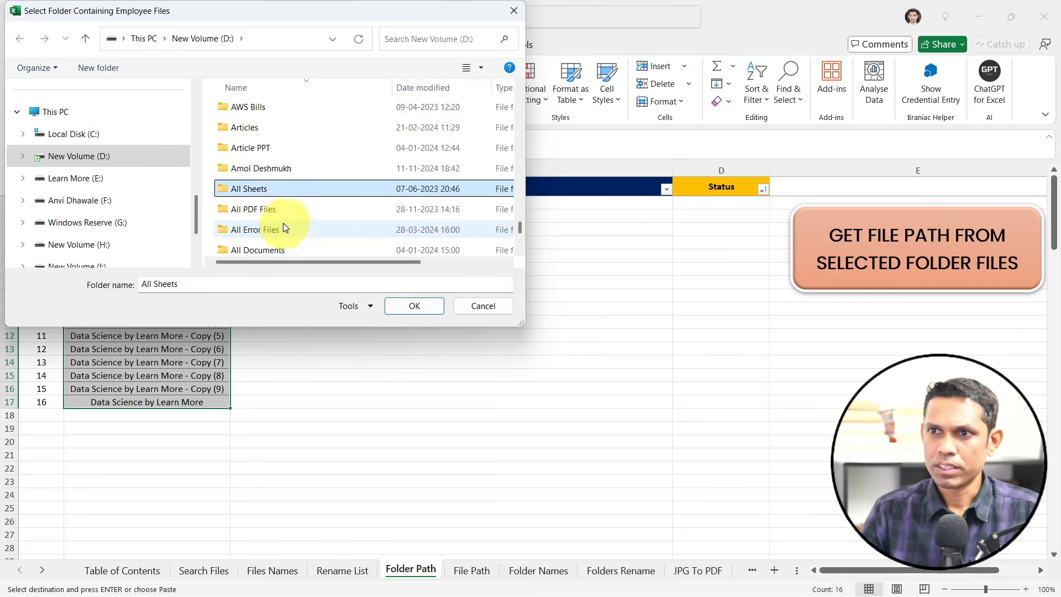
left_click(266, 209)
left_click(415, 305)
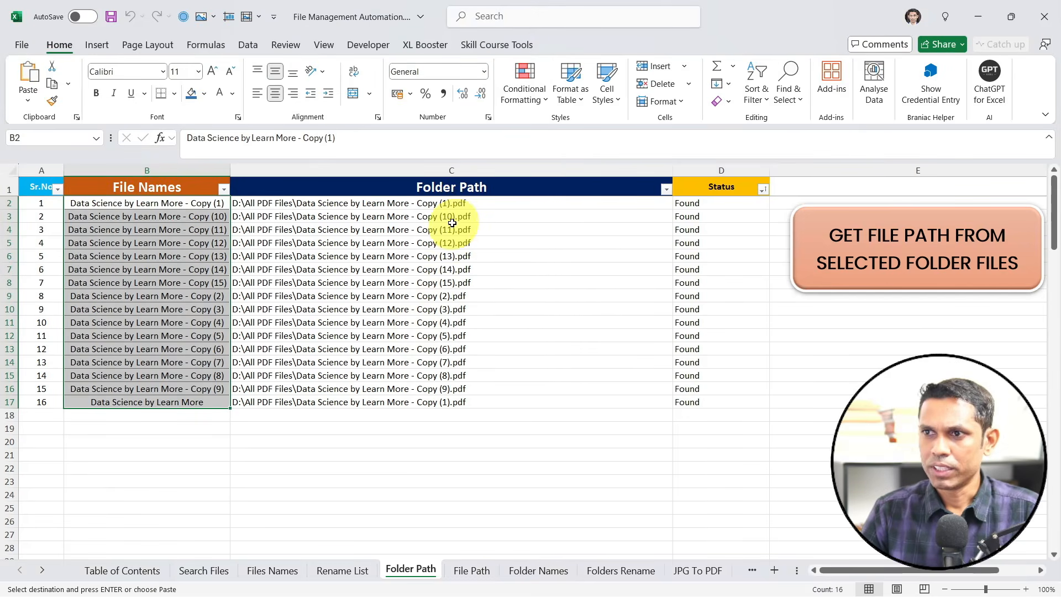
left_click_drag(453, 205, 450, 409)
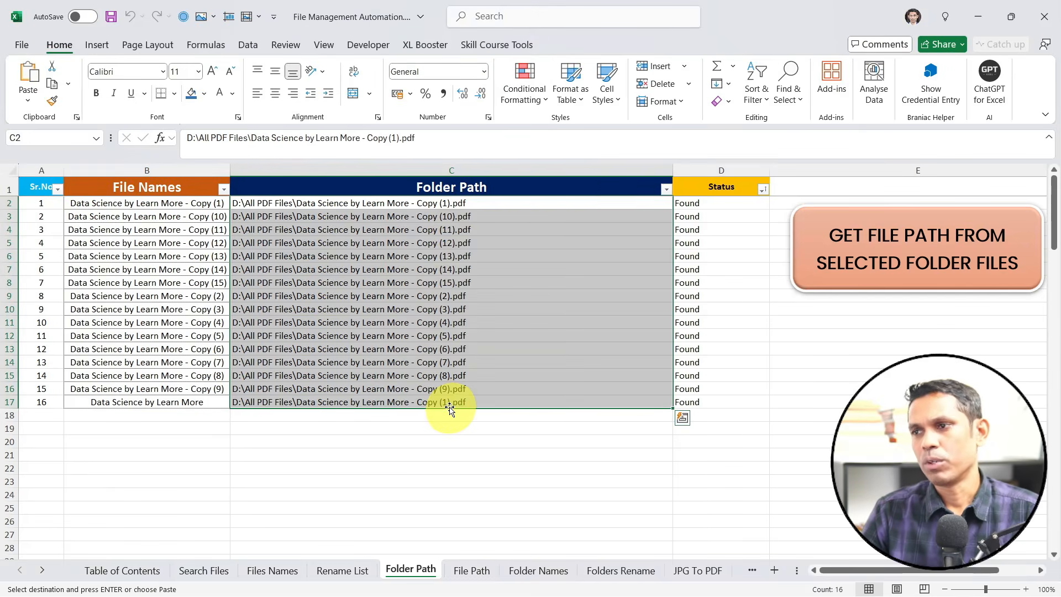
Review the statuses, file names and retrieved paths in rows 2 to 17 of the Folder Path sheet
left_click_drag(711, 204, 713, 409)
left_click_drag(177, 206, 185, 405)
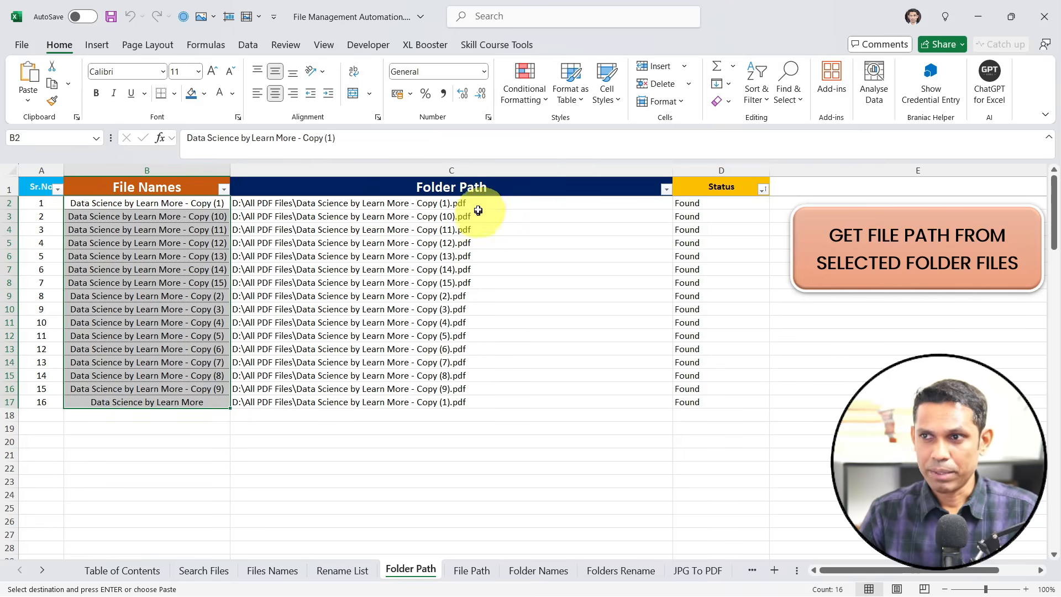
left_click_drag(475, 206, 455, 407)
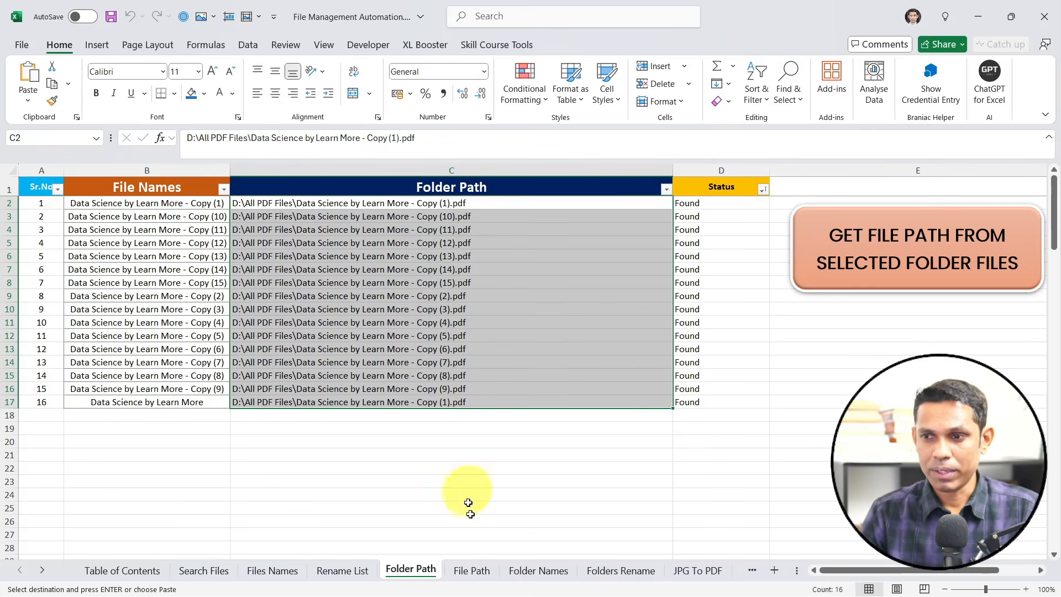
Clear the existing file names in B2:B17 of the File Path sheet
left_click(471, 571)
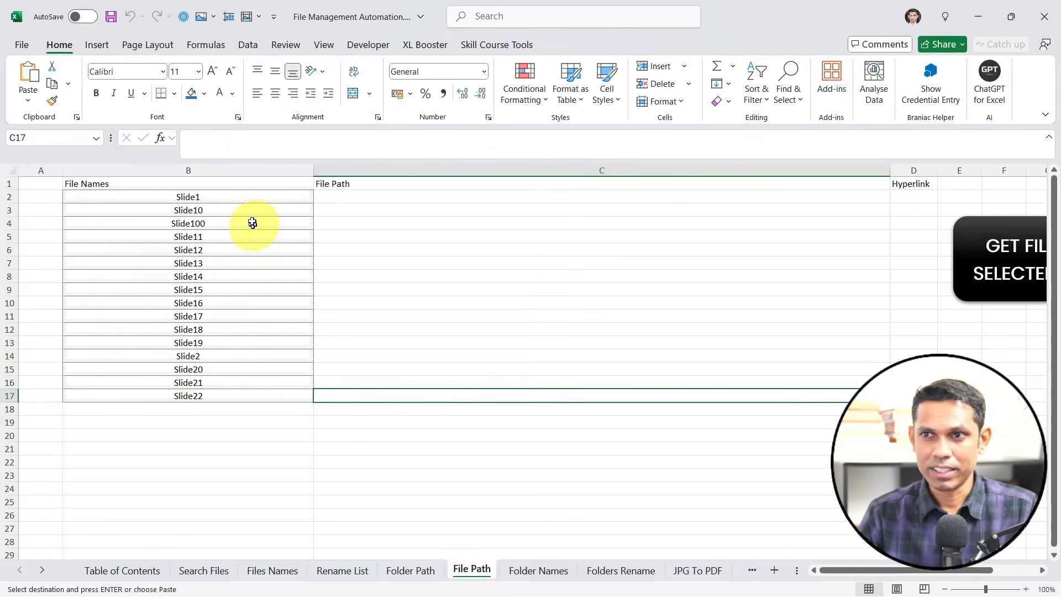
left_click_drag(250, 197, 248, 395)
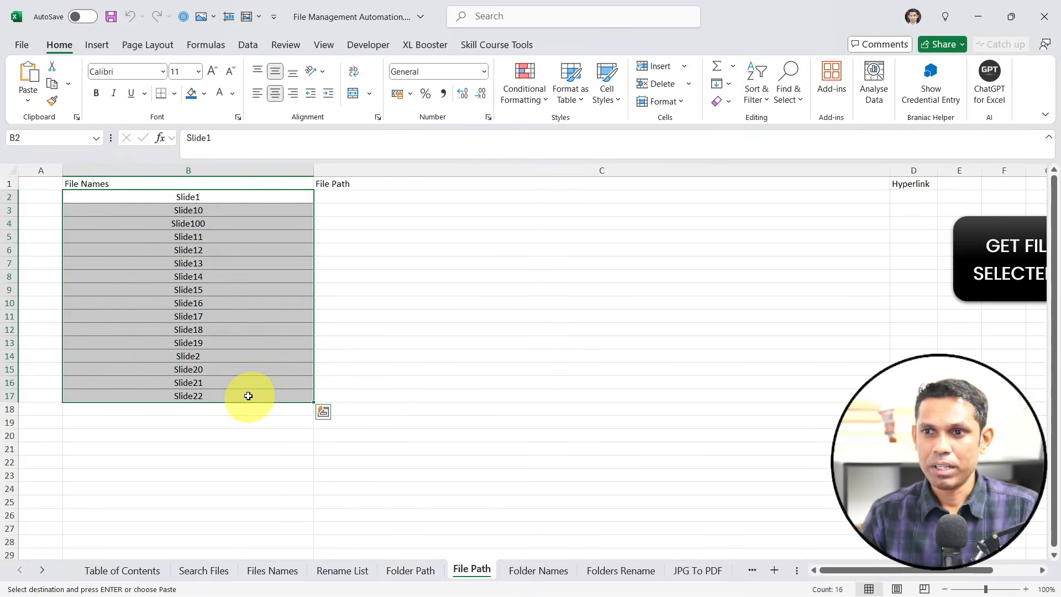
key("Delete")
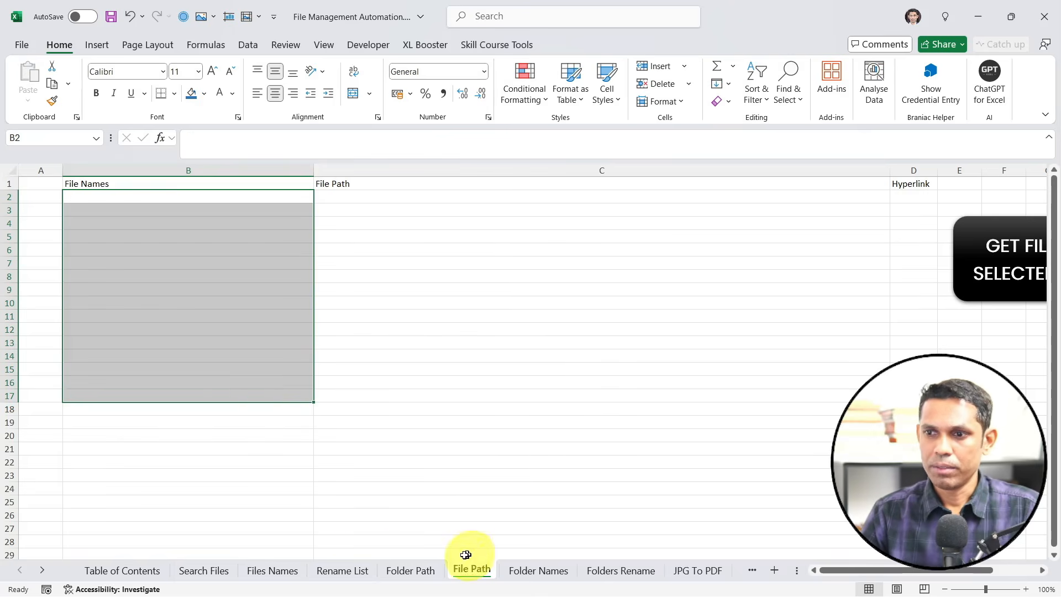
Copy the file names in B2:B17 of the Files Names sheet into the File Path sheet from B2
left_click(297, 571)
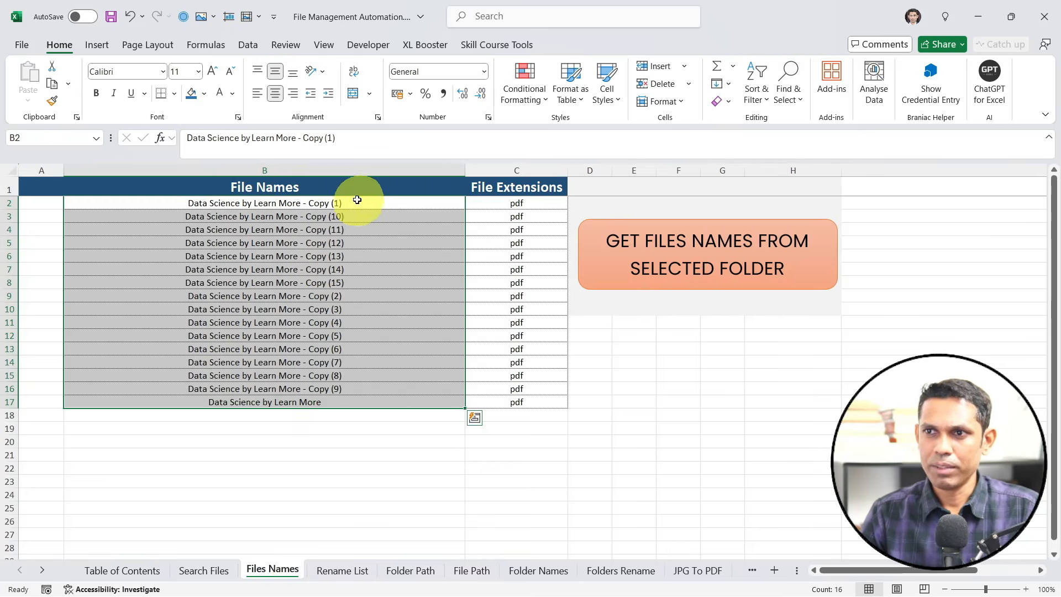
left_click_drag(355, 206, 350, 402)
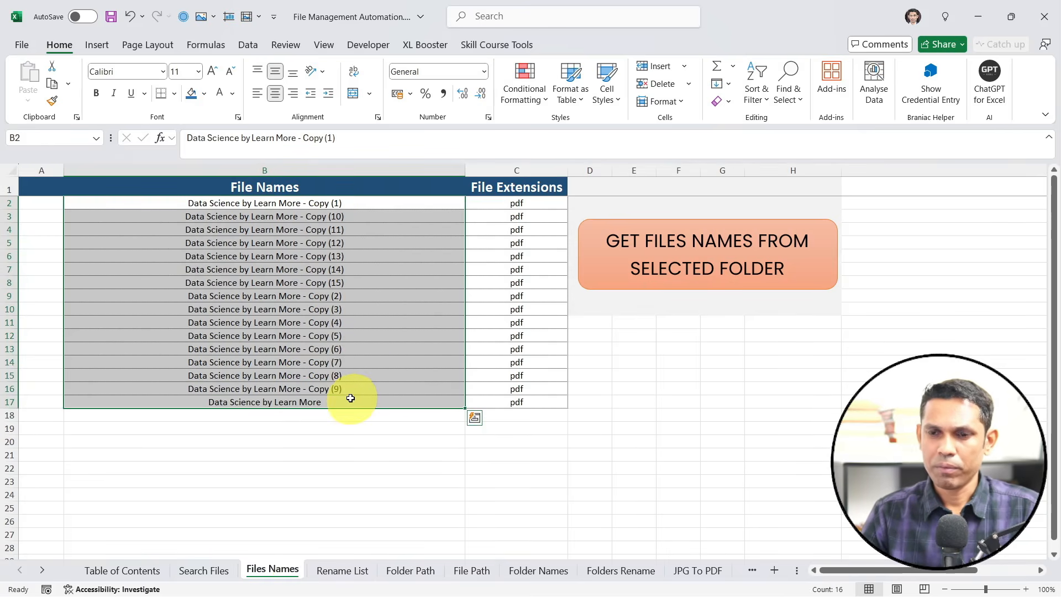
key("ctrl+c")
left_click(471, 570)
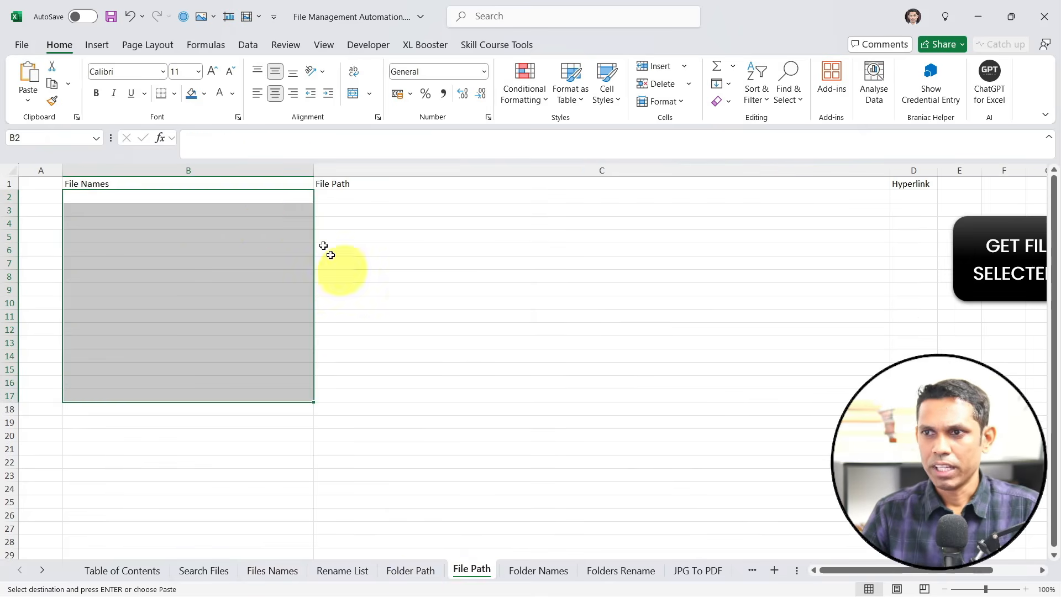
key("ctrl+v")
Generate the file paths and hyperlinks on the File Path sheet from the All PDF Files folder on New Volume (D:)
left_click(972, 249)
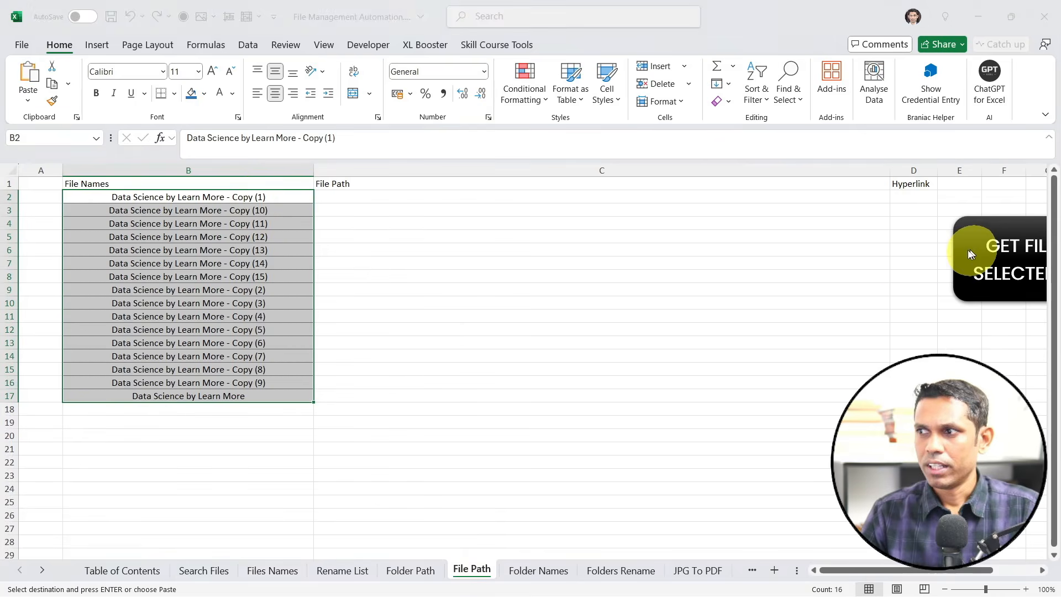
left_click(344, 211)
key("f")
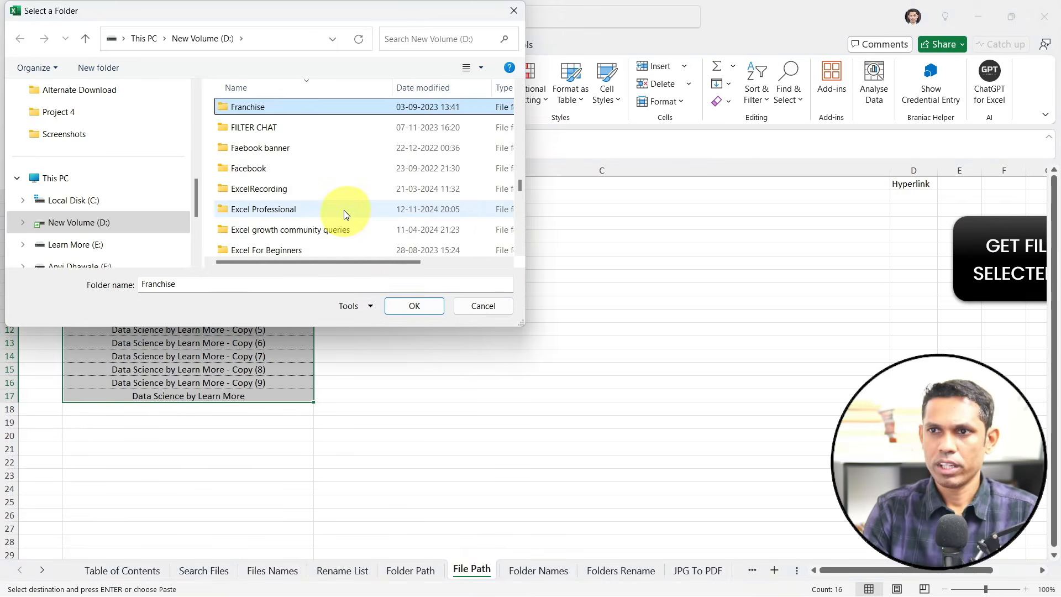
key("a")
key("l")
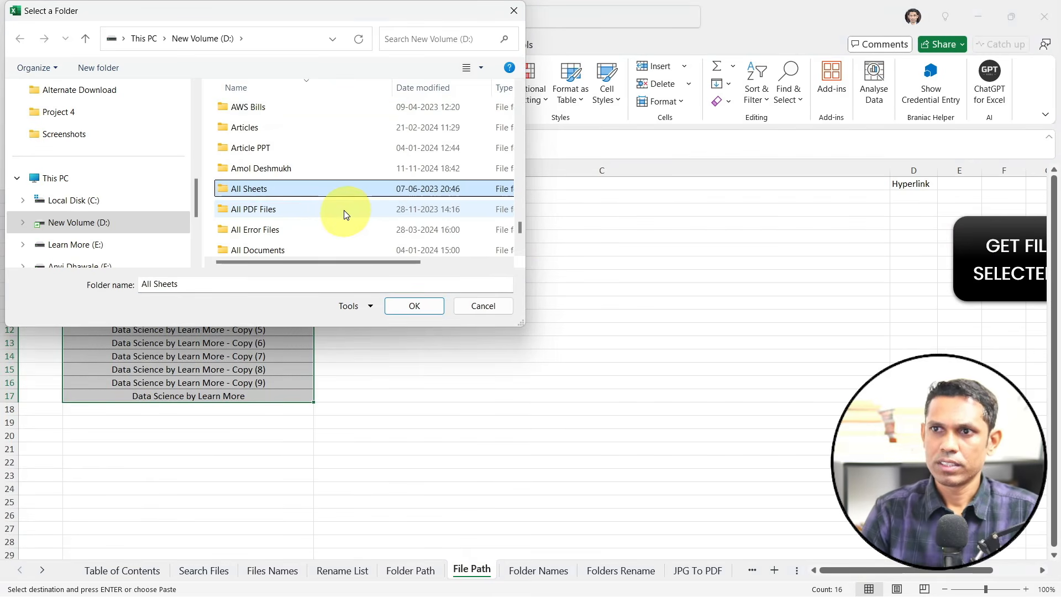
left_click(328, 213)
left_click(415, 304)
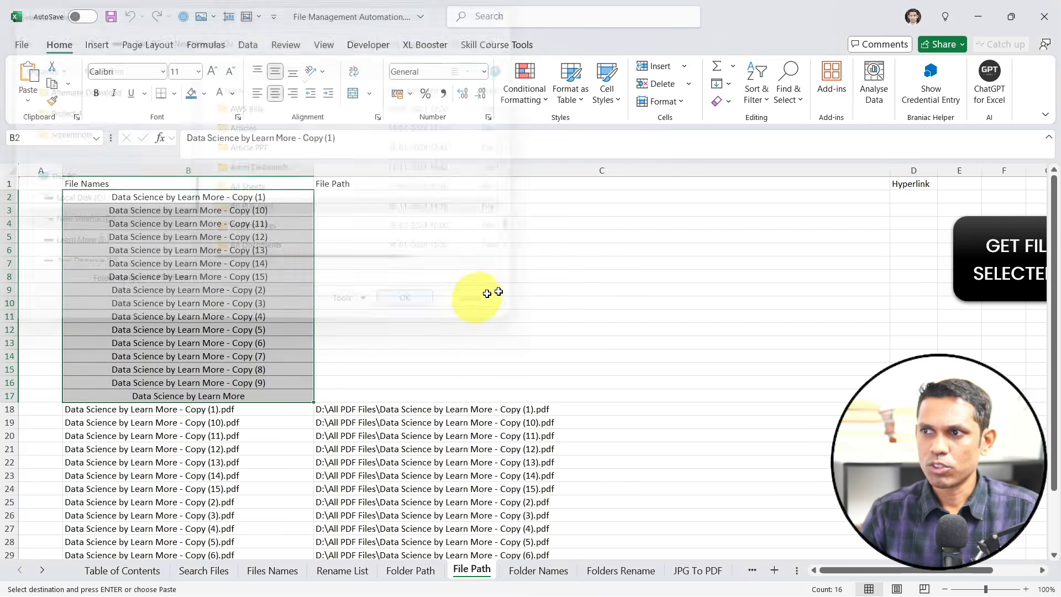
Check the generated list, view Data Science by Learn More - Copy (1).pdf through its Open File link in row 18, and close it
scroll(249, 362, "down", 3)
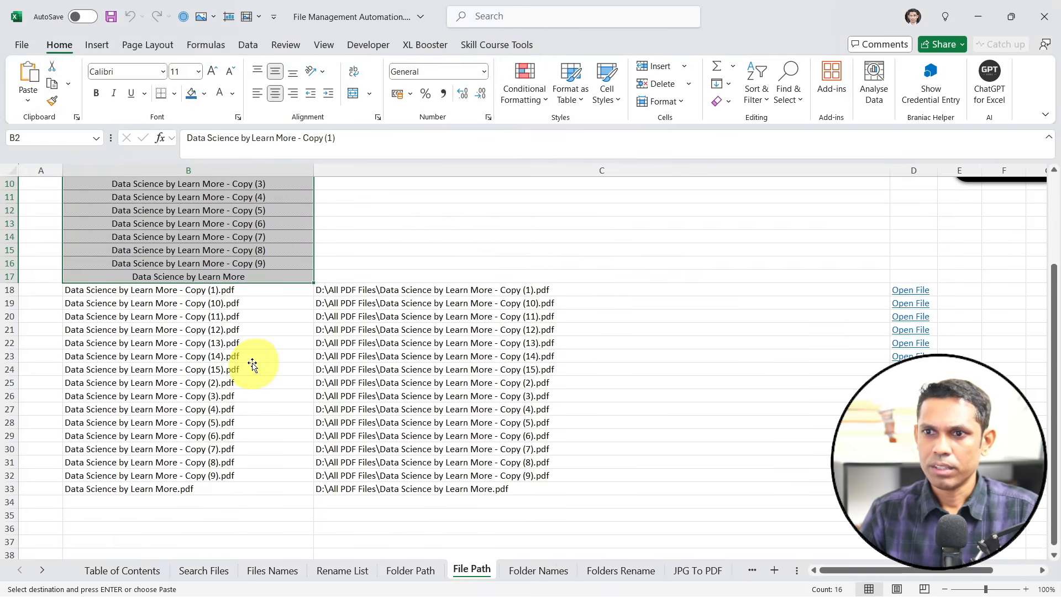
scroll(255, 355, "up", 3)
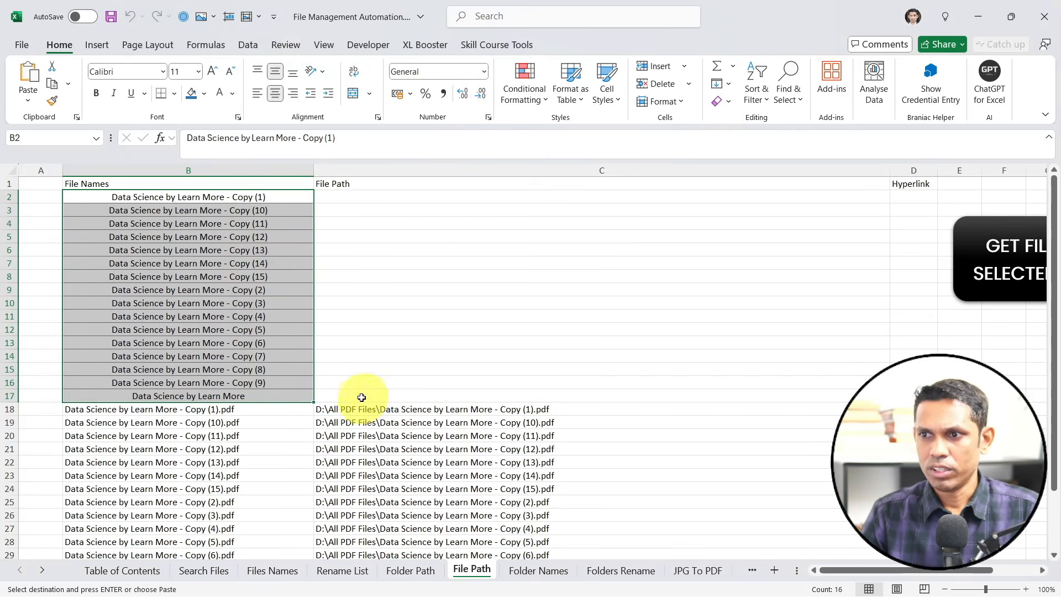
scroll(379, 372, "down", 2)
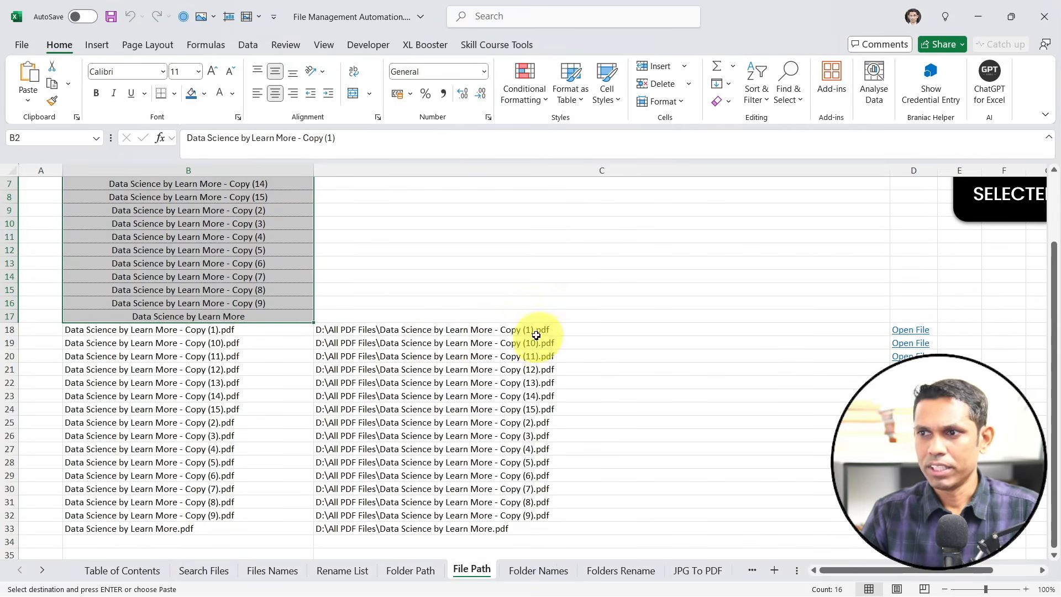
left_click(904, 332)
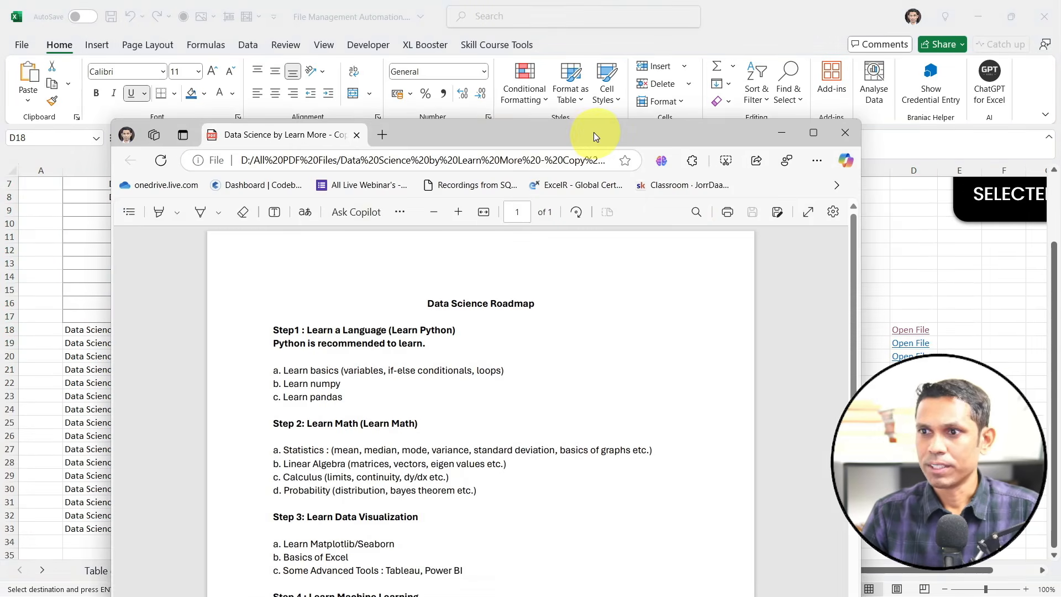
double_click(594, 131)
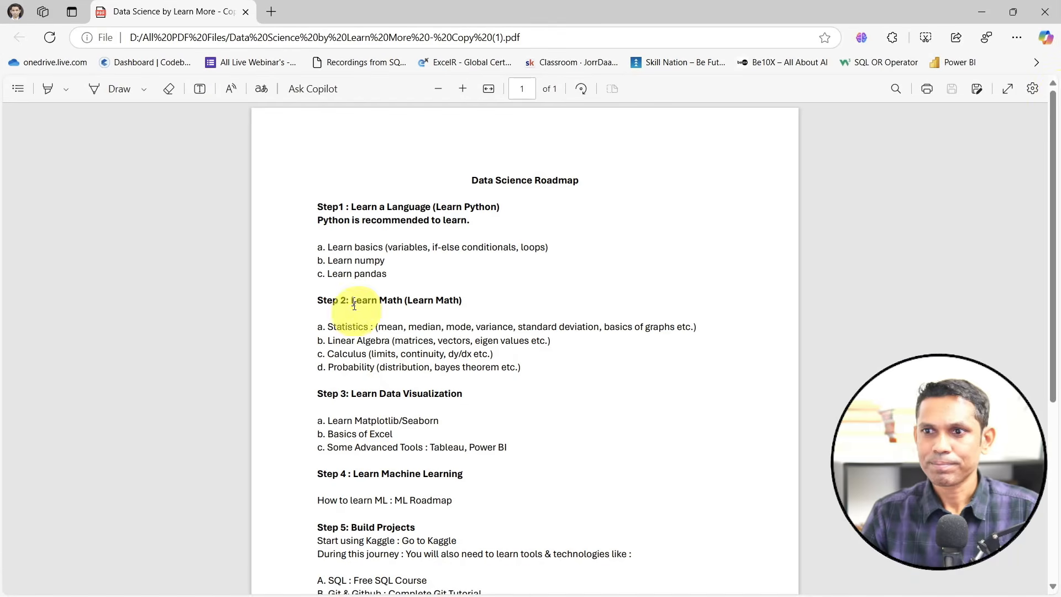
left_click(1053, 20)
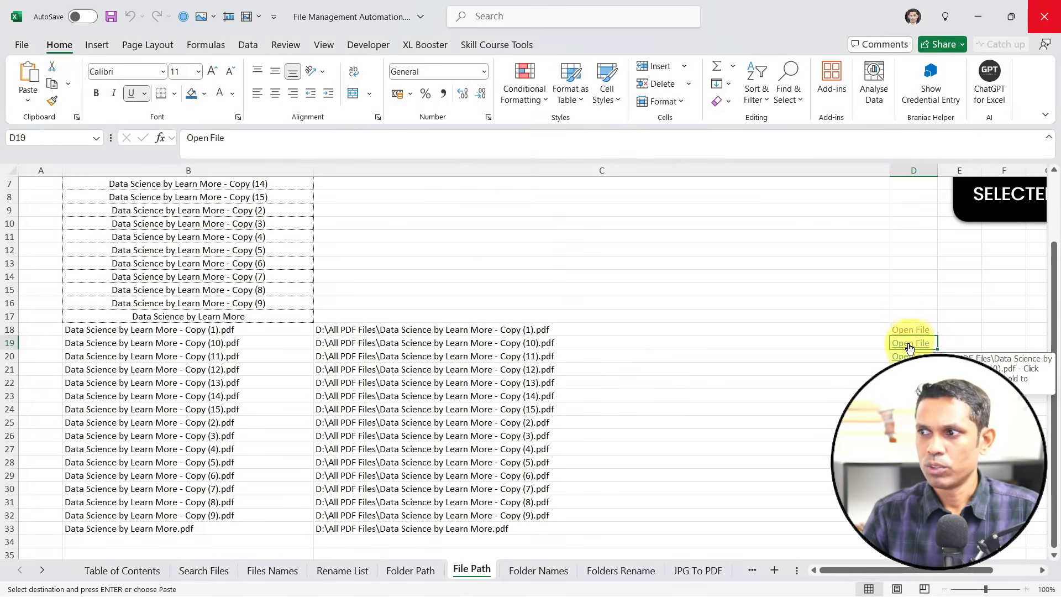
View Data Science by Learn More - Copy (10).pdf through its Open File link in row 19 and close it
left_click(909, 345)
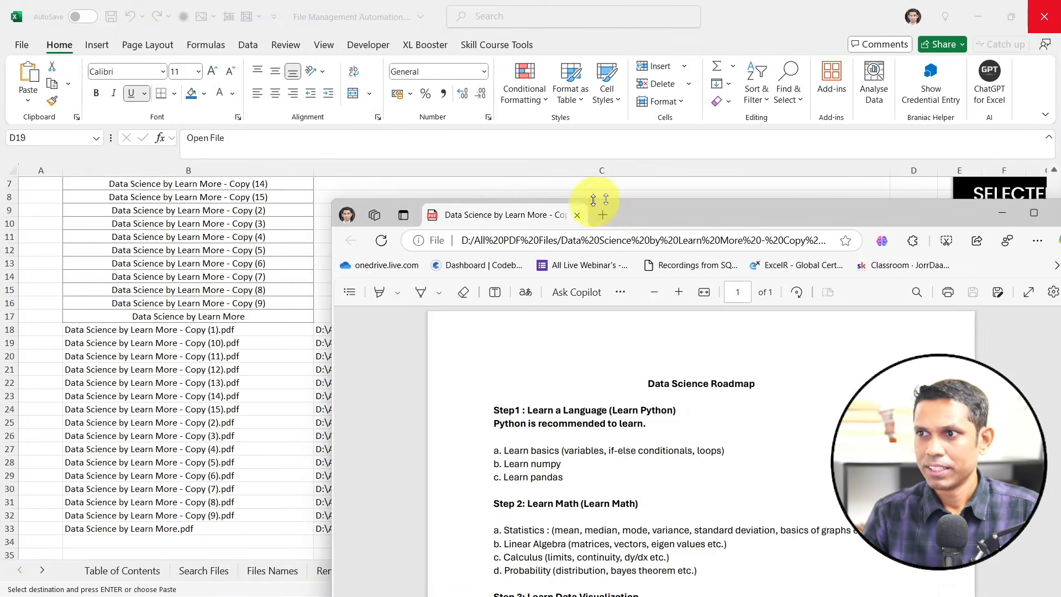
double_click(636, 213)
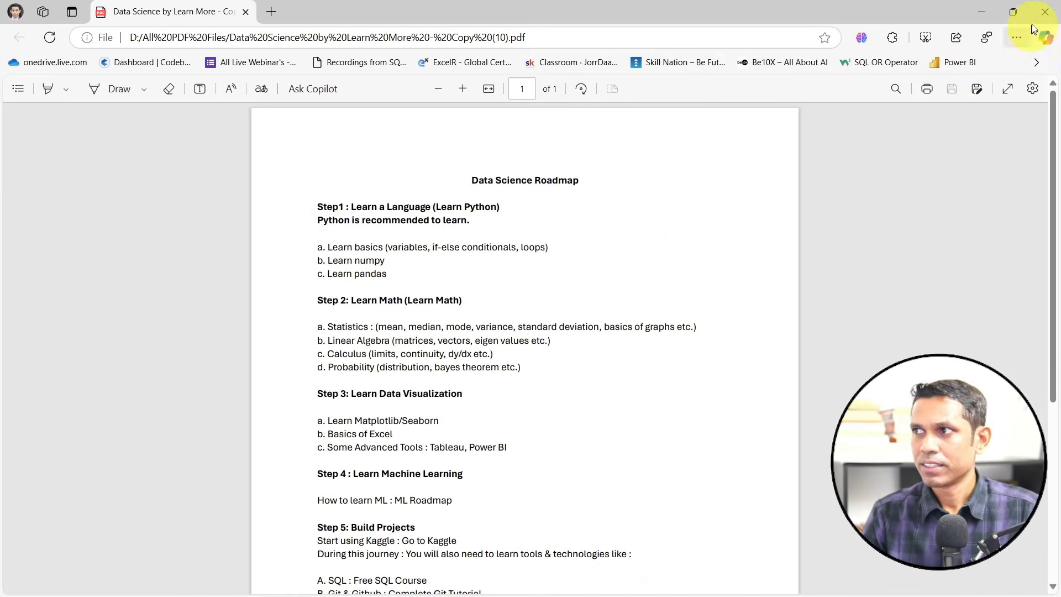
left_click(1044, 12)
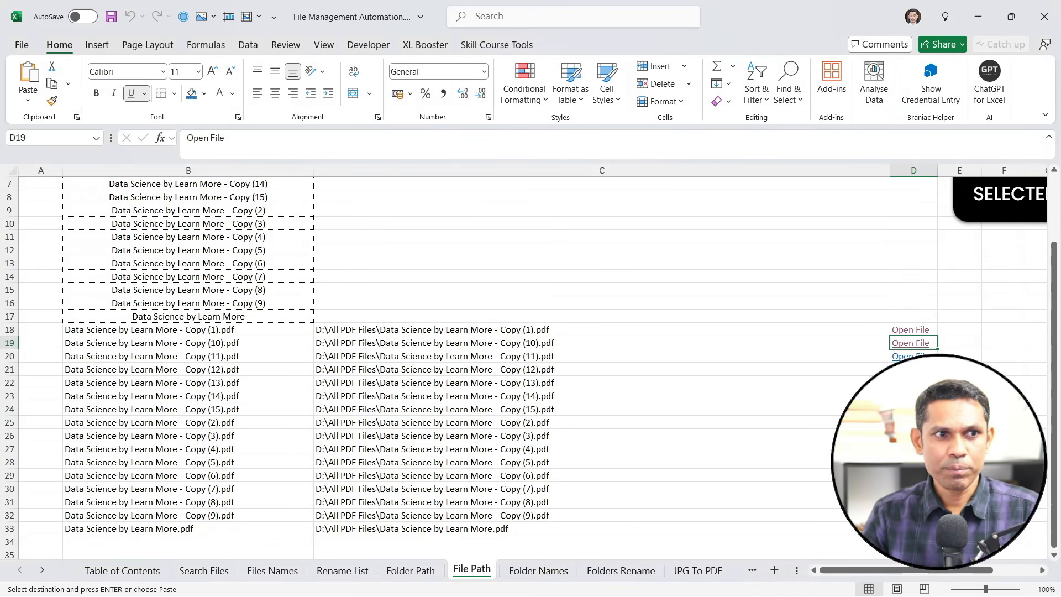
Remove all file names, paths and links below the header row of the File Path sheet and return to B2
left_click(652, 368)
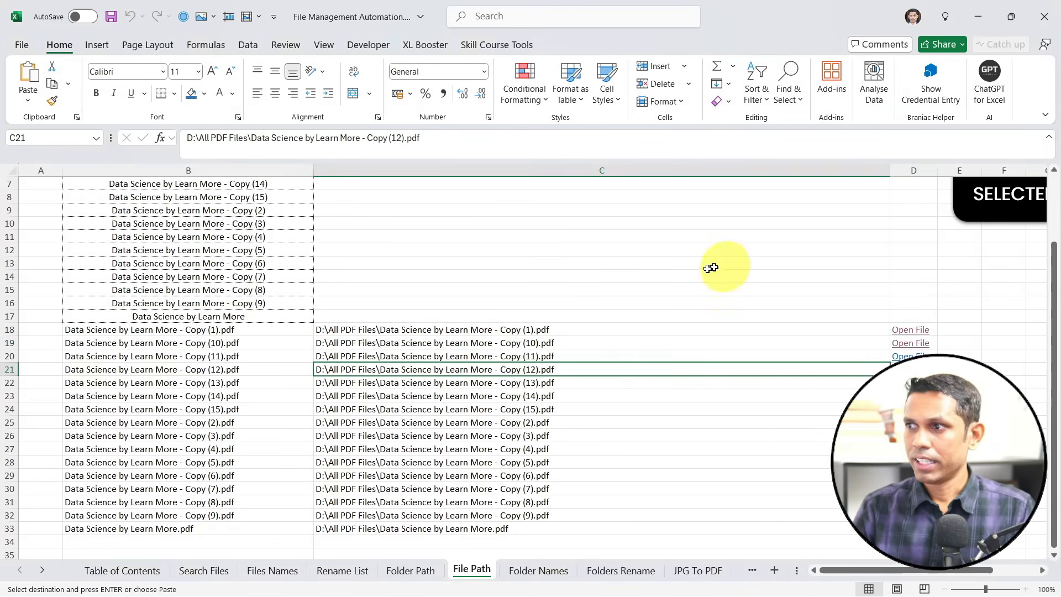
left_click(440, 254)
scroll(127, 297, "up", 2)
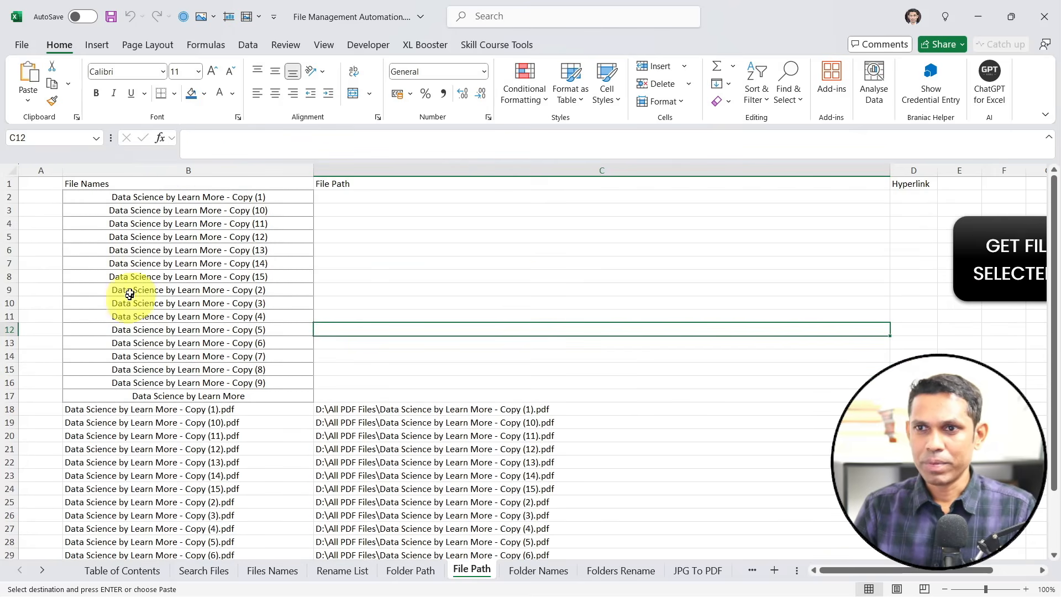
left_click_drag(52, 199, 914, 489)
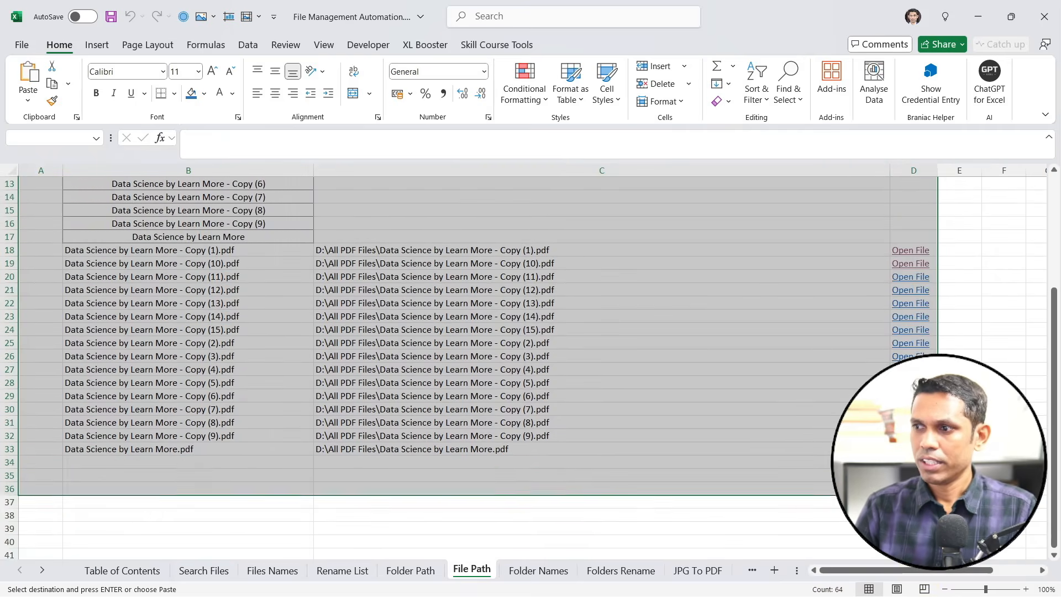
key("Delete")
left_click(273, 193)
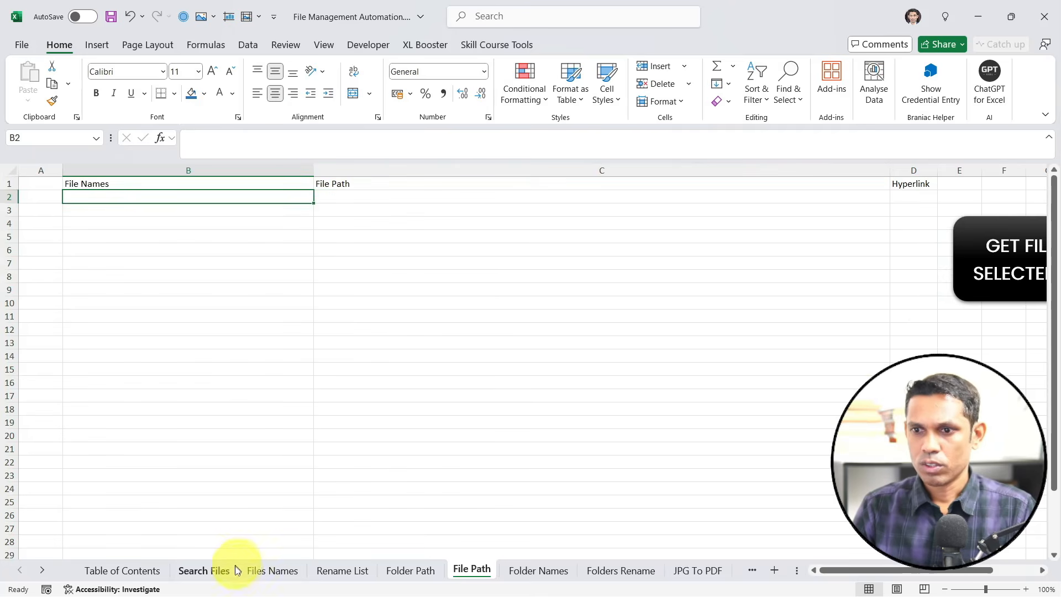
Copy the 16 file names from the Files Names sheet into B2:B17 of the cleared File Path sheet
left_click(264, 570)
key("ctrl+c")
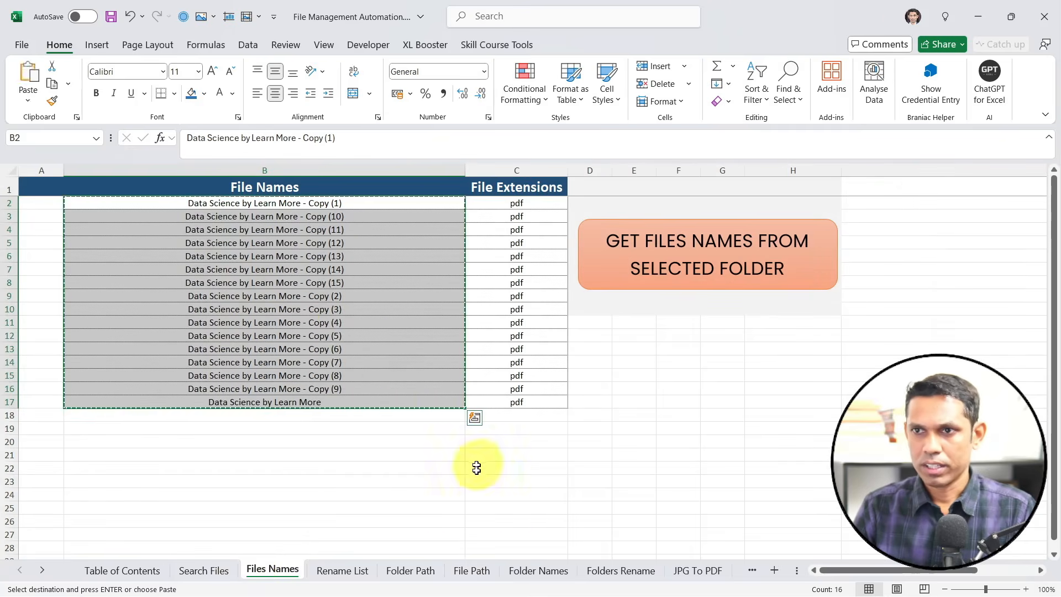
left_click(482, 570)
key("ctrl+v")
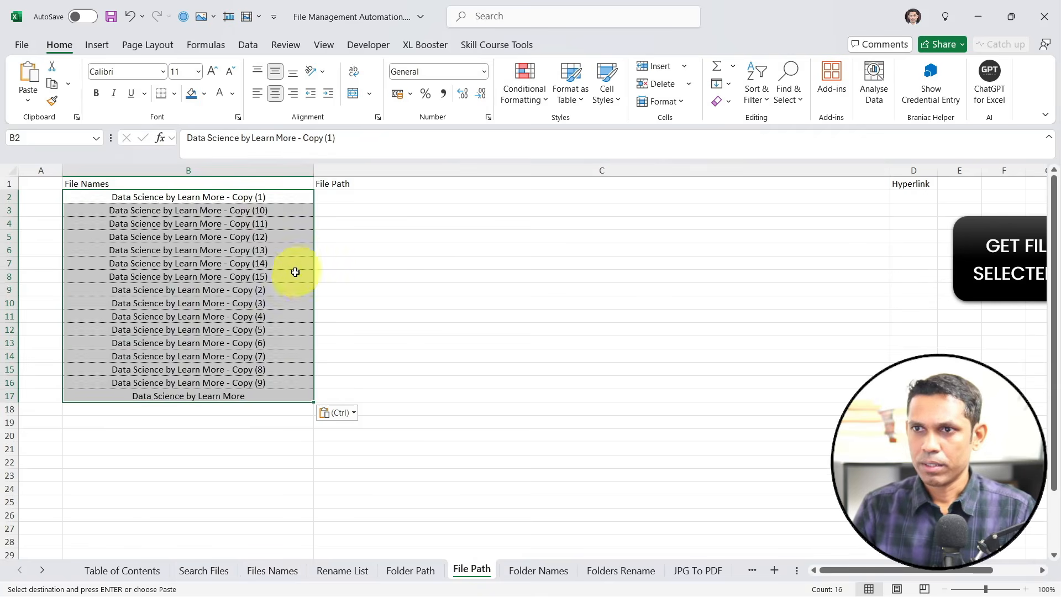
left_click(522, 244)
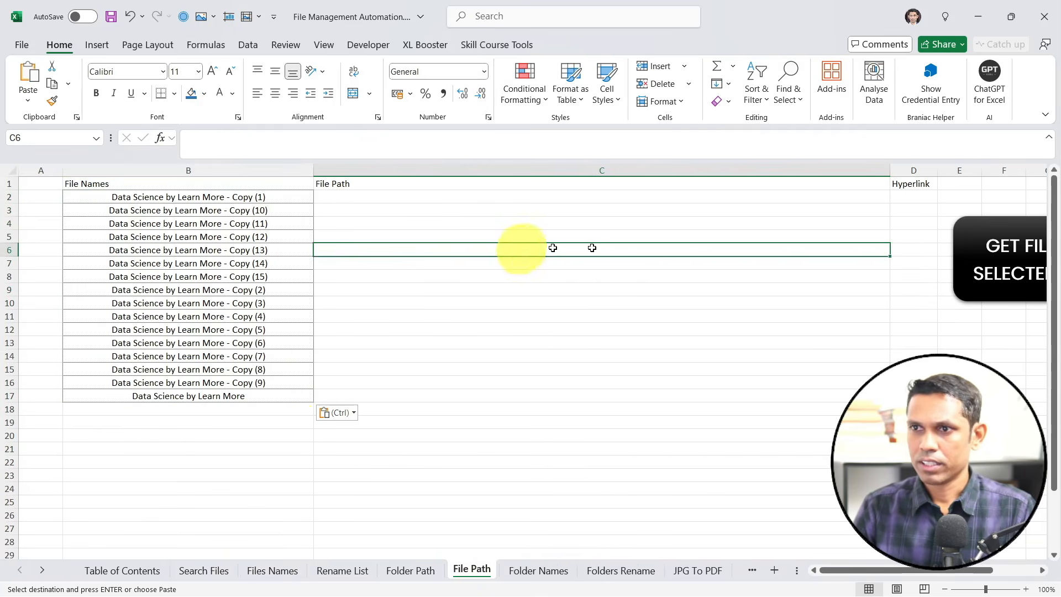
Get the file paths and hyperlinks for the All PDF Files folder on New Volume (D:) on the File Path sheet
left_click(959, 253)
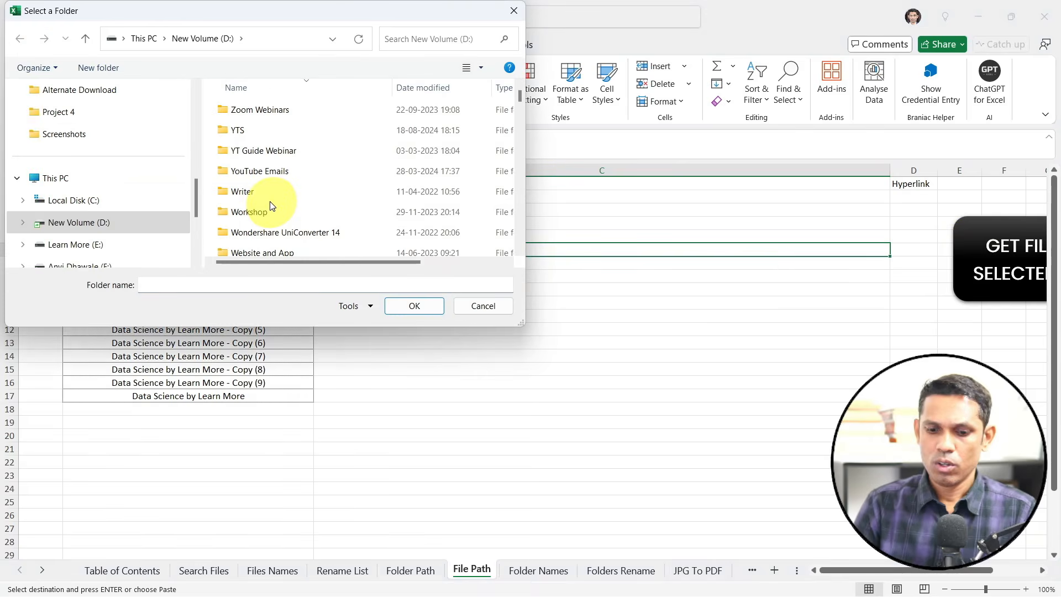
type("all")
double_click(270, 210)
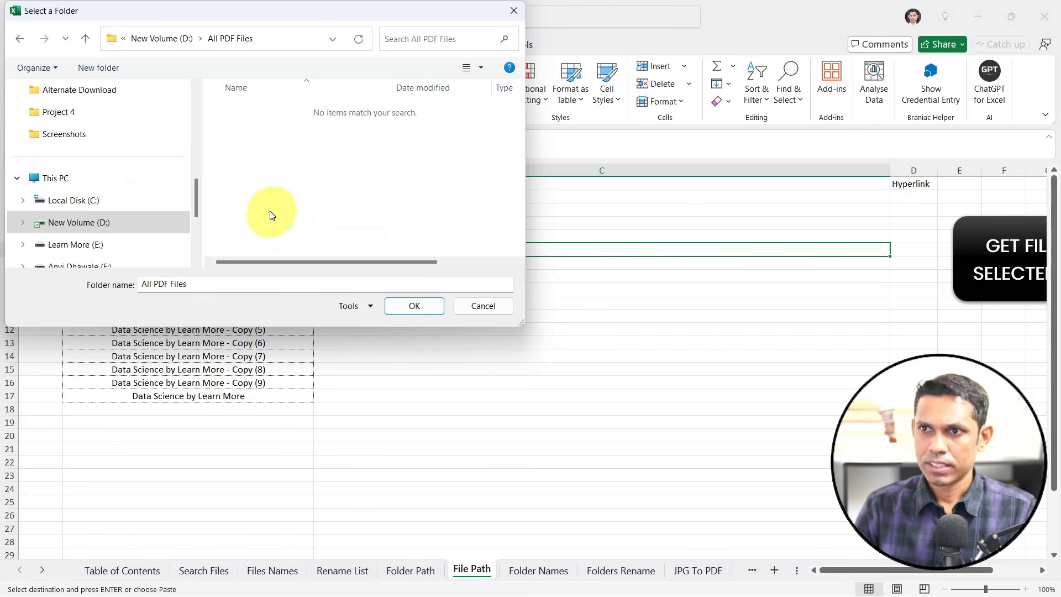
left_click(425, 307)
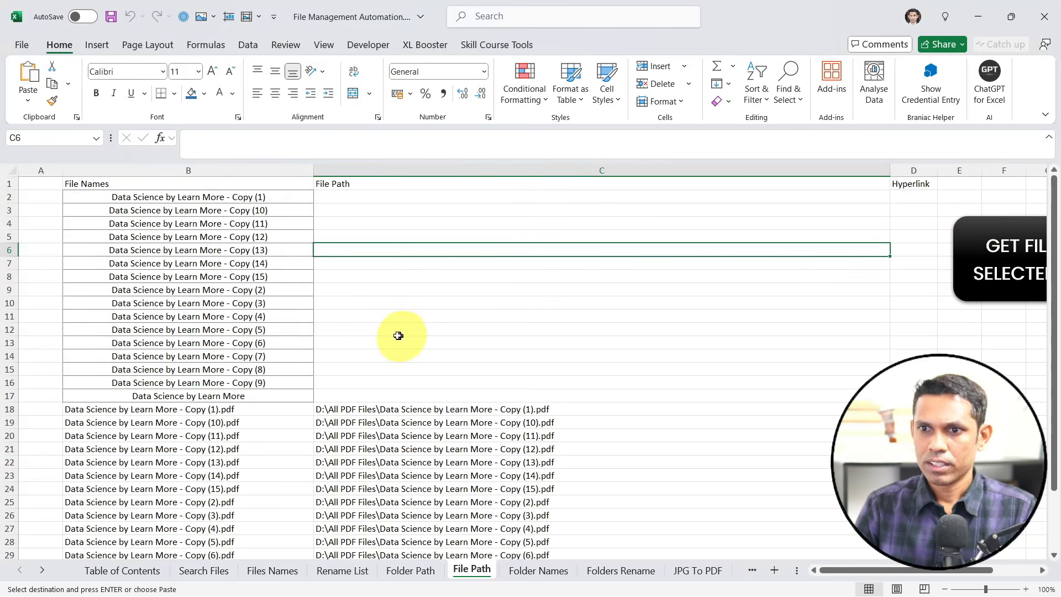
scroll(398, 335, "down", 3)
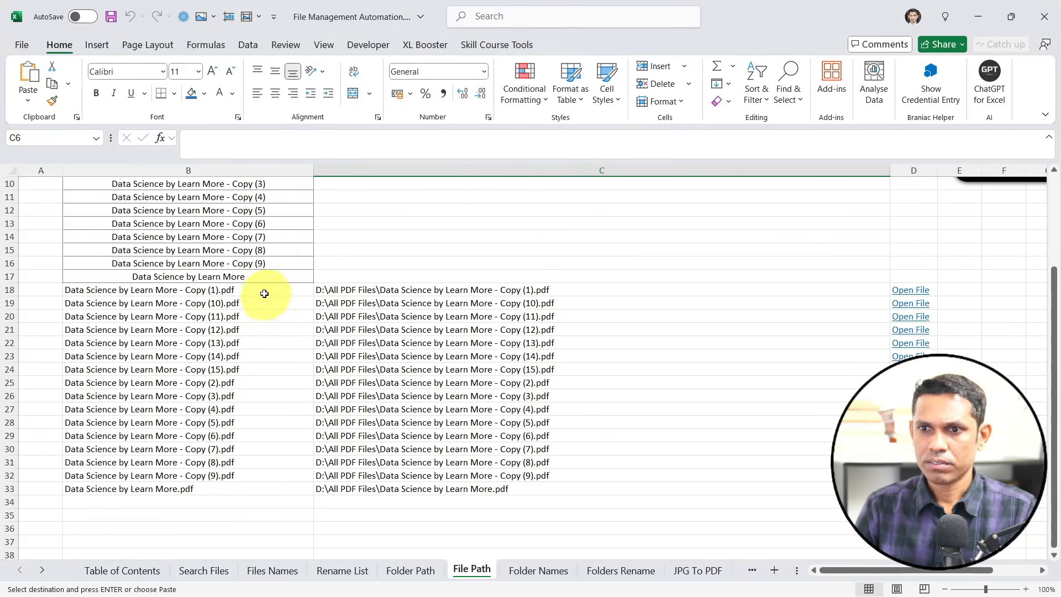
Compare the generated names, paths and links from row 18 down with the empty path cells beside the pasted names
left_click_drag(264, 294, 914, 489)
scroll(457, 272, "up", 3)
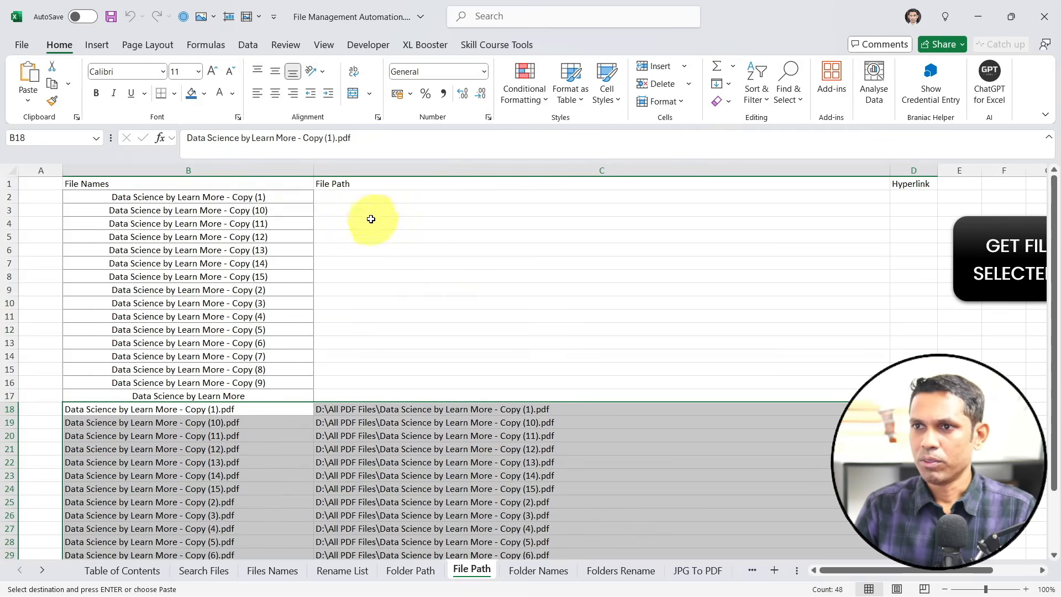
left_click_drag(370, 219, 393, 360)
left_click(175, 407)
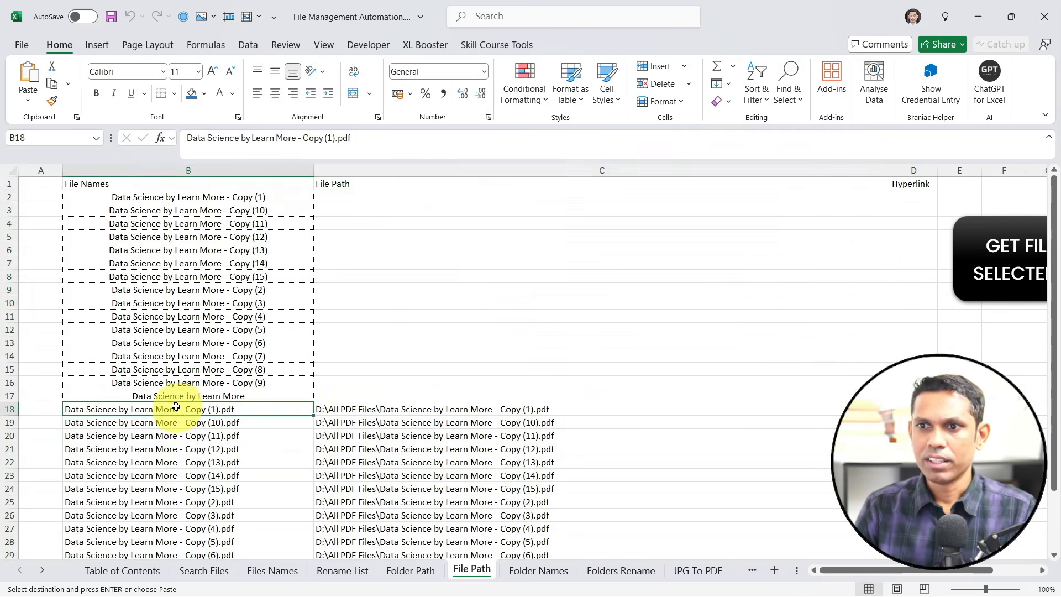
left_click_drag(176, 406, 583, 541)
left_click(496, 409)
scroll(327, 300, "up", 2)
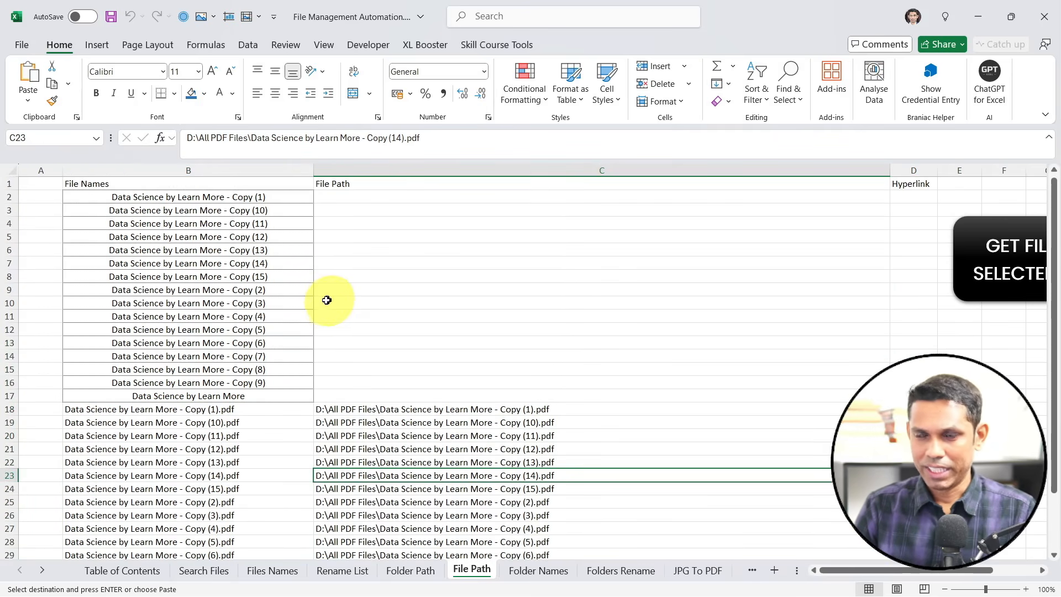
Review the empty File Path cells beside the pasted names and the generated rows down to the end of the list
left_click_drag(359, 198, 416, 397)
left_click(414, 382)
scroll(409, 387, "down", 2)
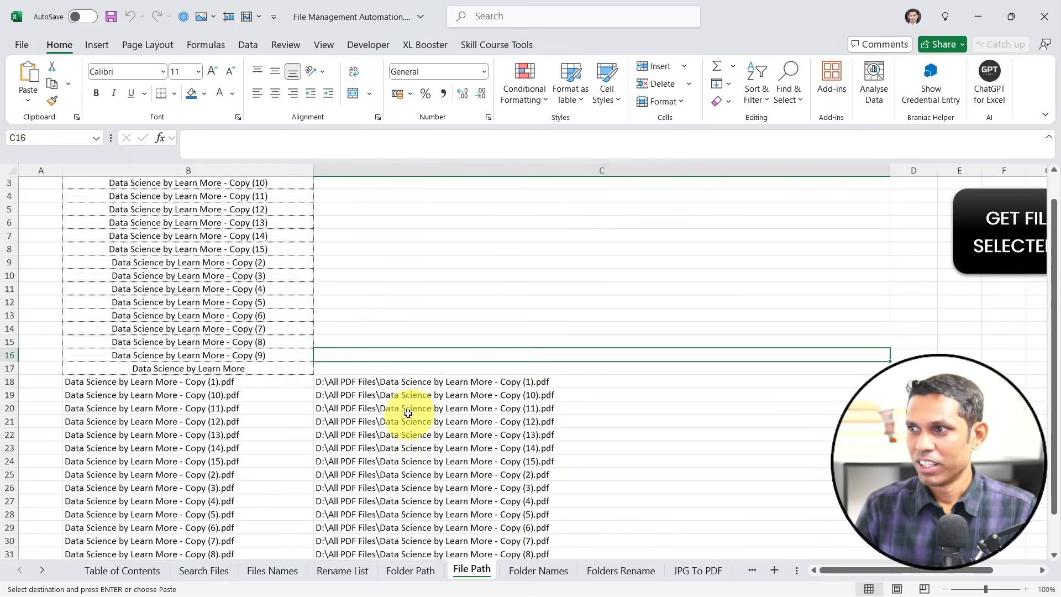
scroll(392, 427, "down", 3)
Open the Folder Names sheet and examine the empty Employee Numbers column below its header
left_click(535, 571)
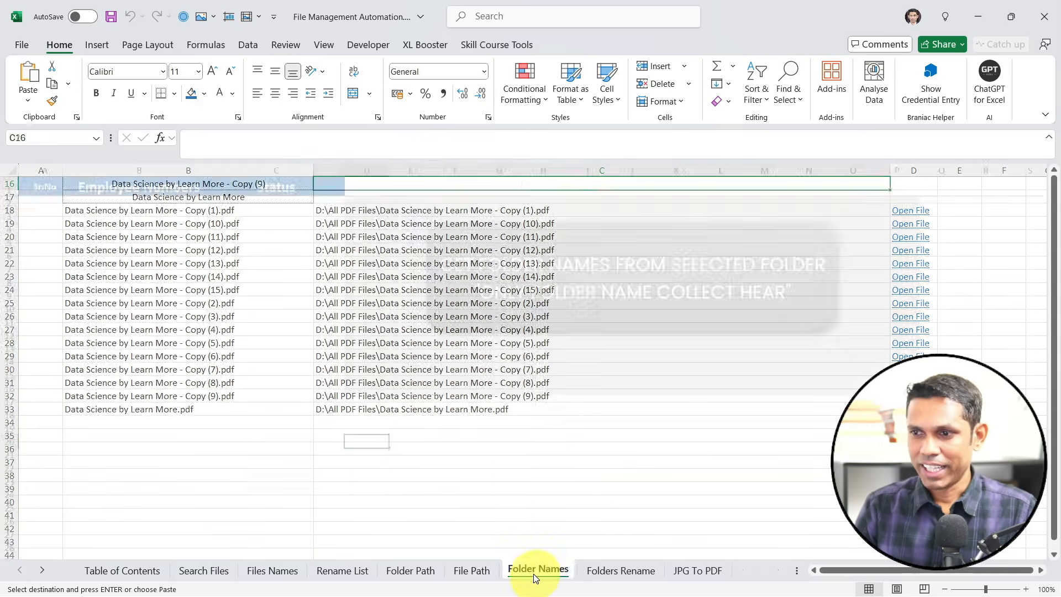
left_click(149, 203)
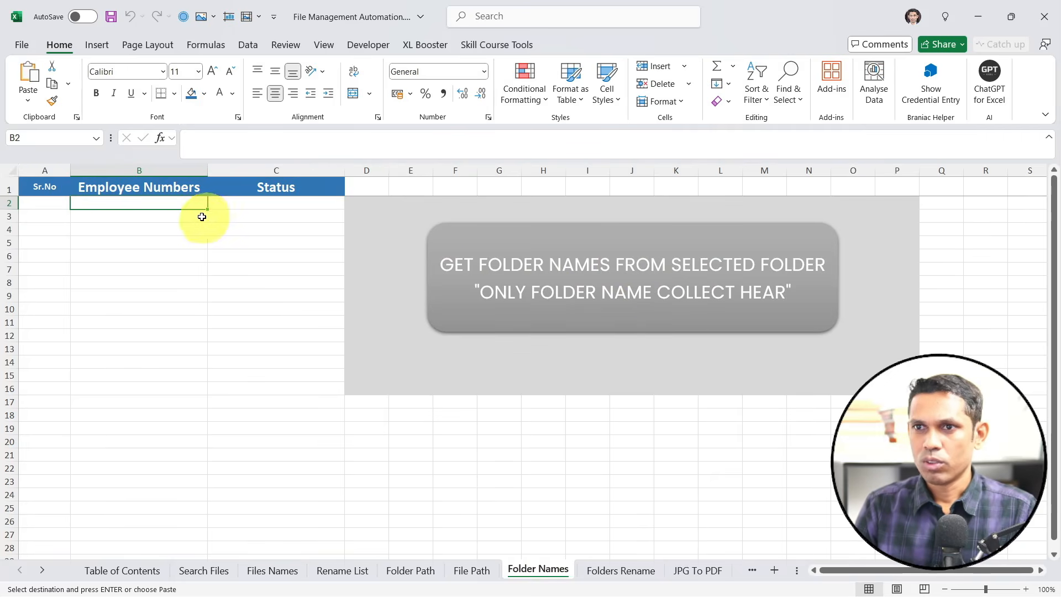
left_click_drag(147, 202, 147, 439)
left_click(148, 373)
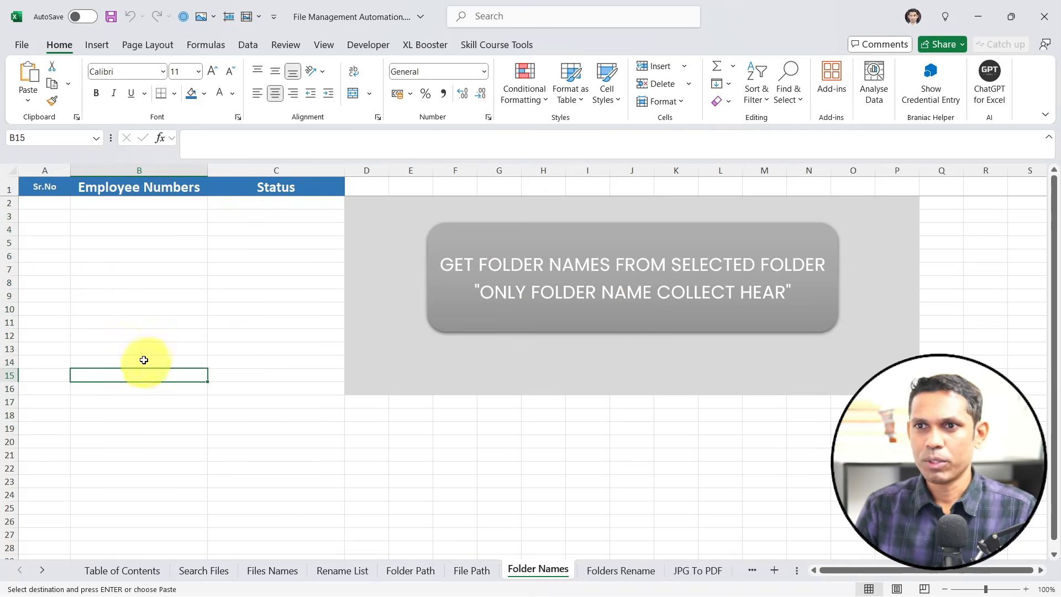
left_click(138, 203)
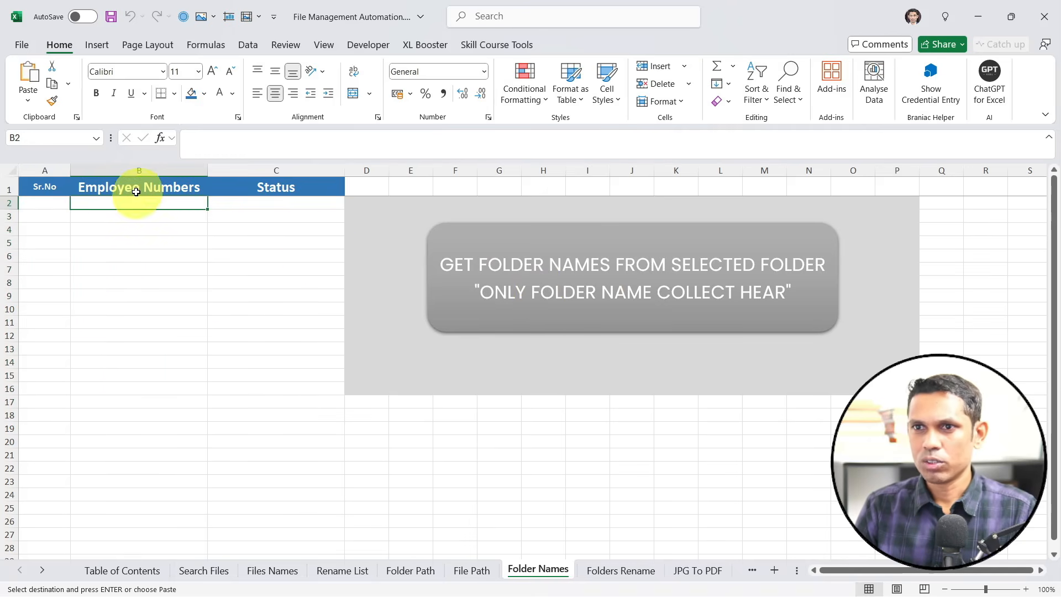
left_click_drag(134, 207, 157, 411)
left_click(651, 267)
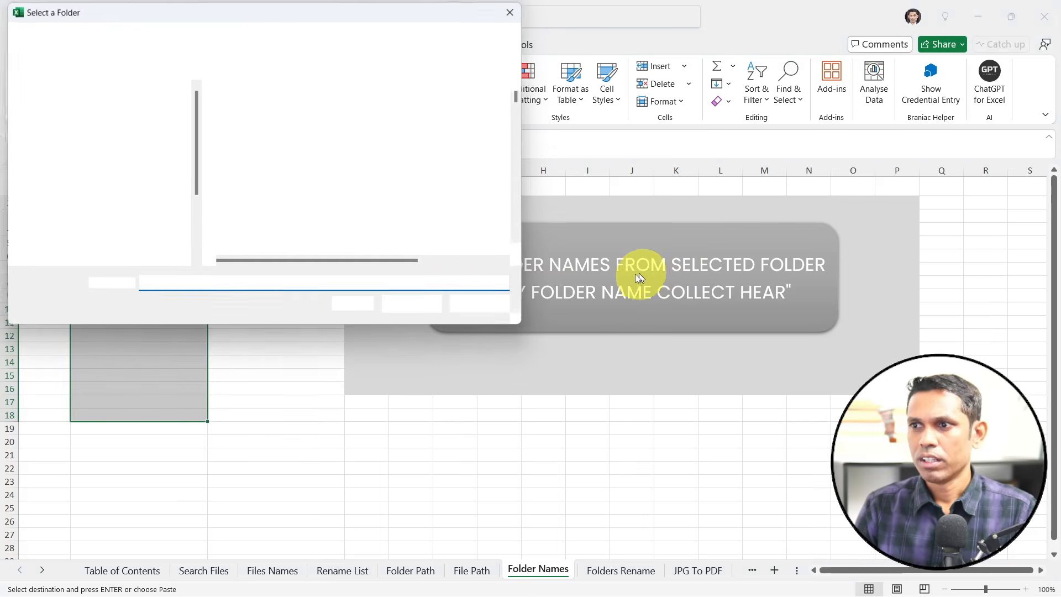
left_click(493, 310)
left_click(160, 190)
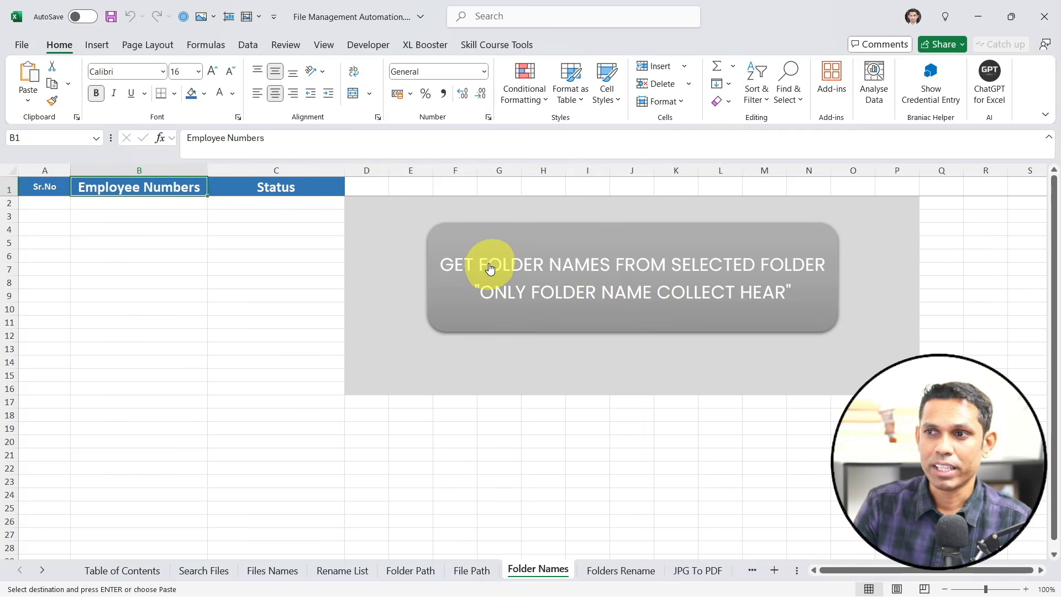
Get the names of all folders inside the Downloads folder onto the Folder Names sheet
left_click(568, 276)
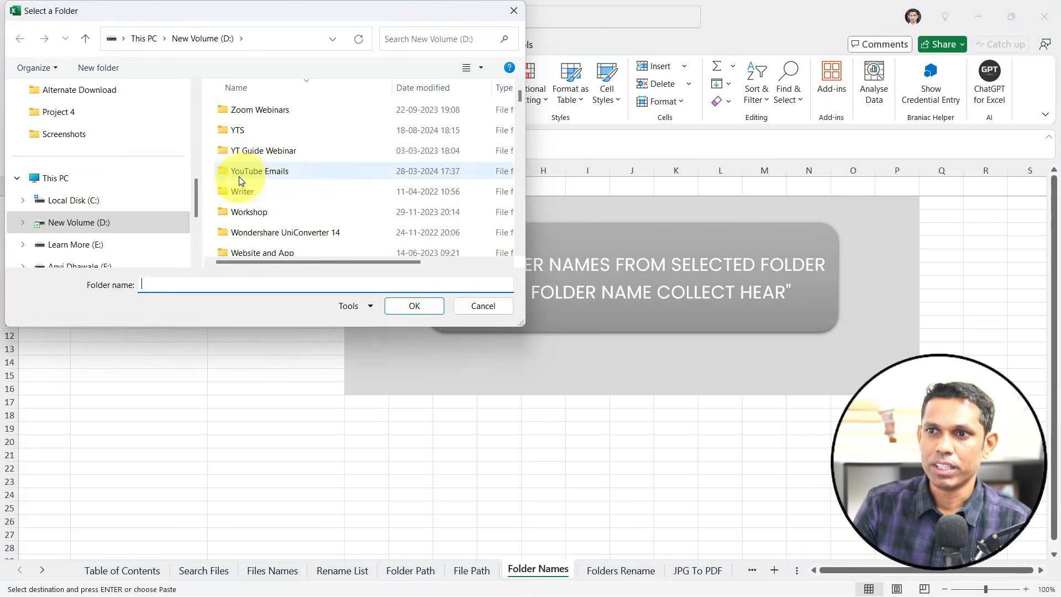
scroll(254, 210, "down", 3)
scroll(253, 210, "up", 2)
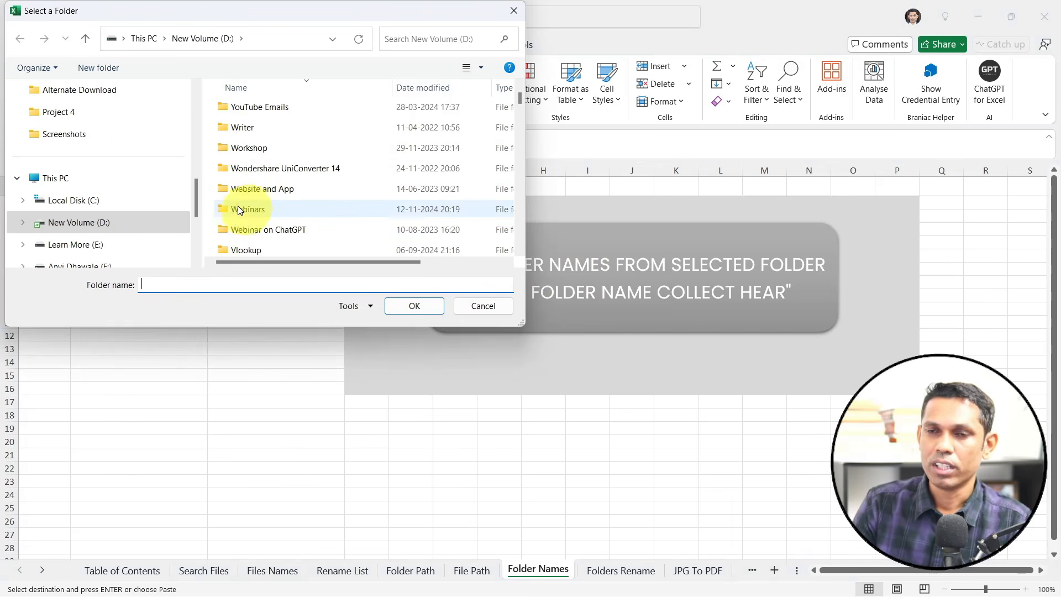
scroll(71, 160, "up", 8)
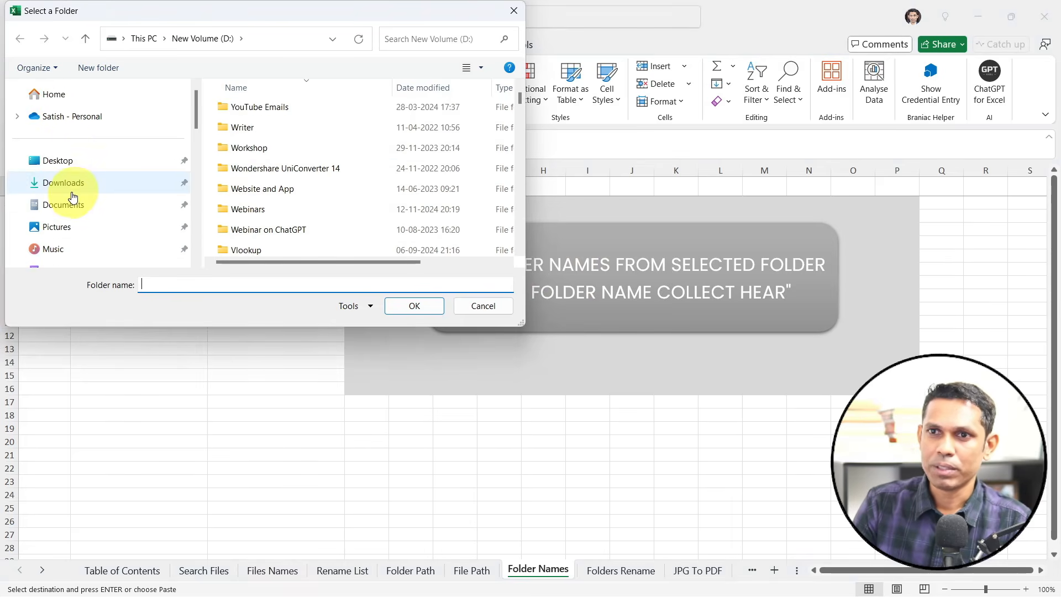
left_click(67, 183)
left_click(415, 306)
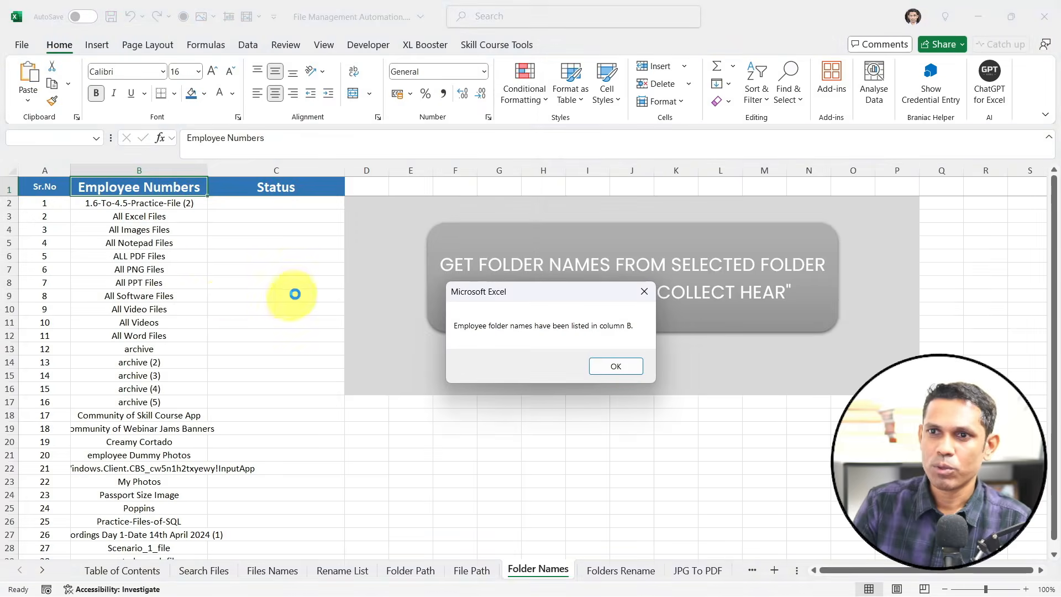
left_click(614, 366)
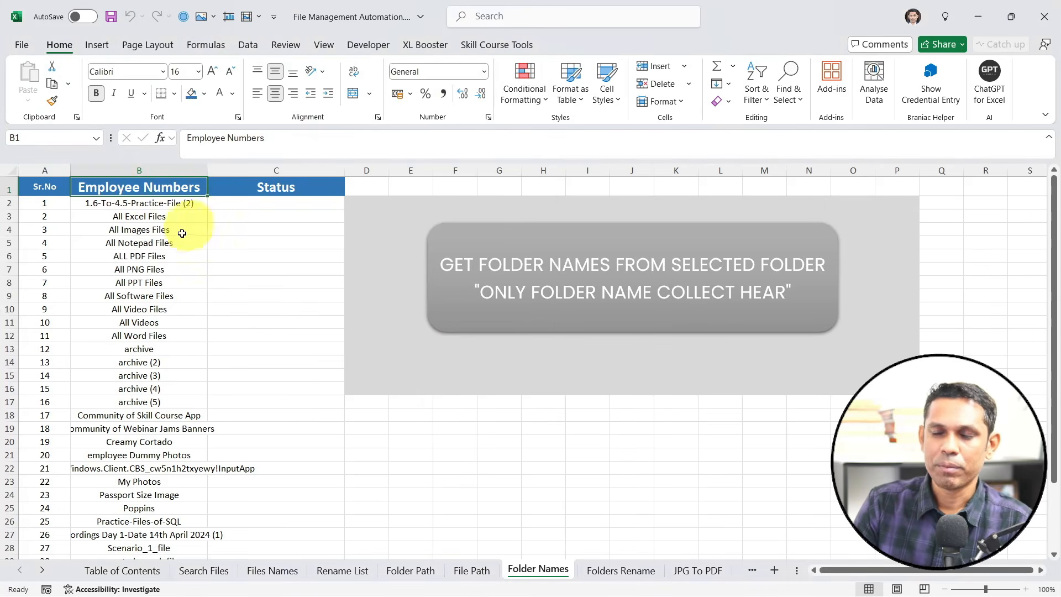
Review the listed folder names in the Employee Numbers column down to the last row
left_click_drag(141, 217, 148, 537)
scroll(148, 538, "down", 5)
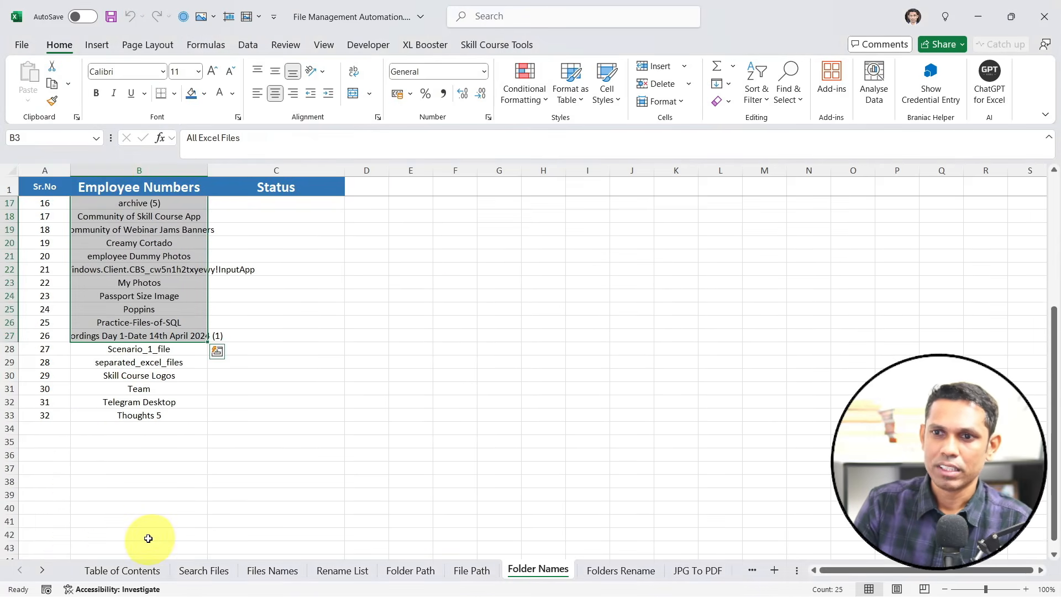
scroll(148, 537, "up", 5)
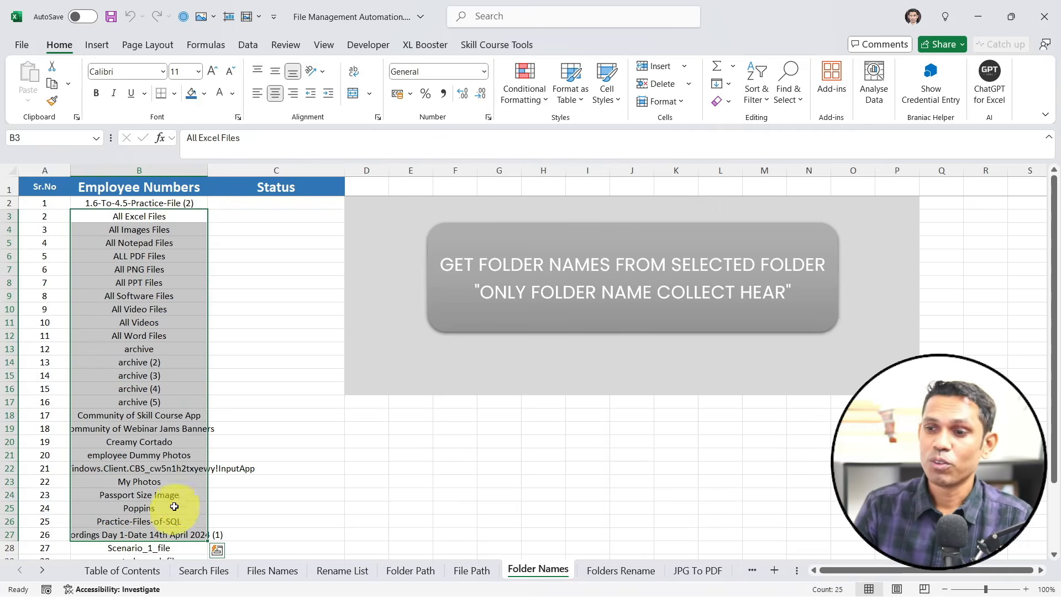
left_click(169, 401)
left_click_drag(169, 217, 162, 495)
Check the folders at the end of Downloads in File Explorer against the list and return to the Folder Names sheet
key("super+e")
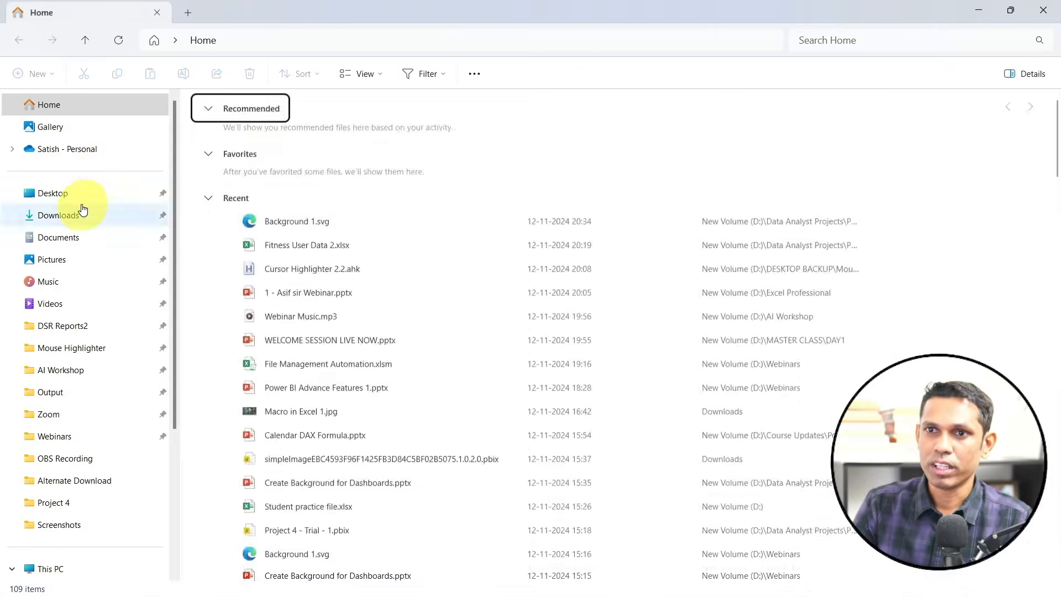
left_click(85, 215)
left_click_drag(1055, 128, 1059, 436)
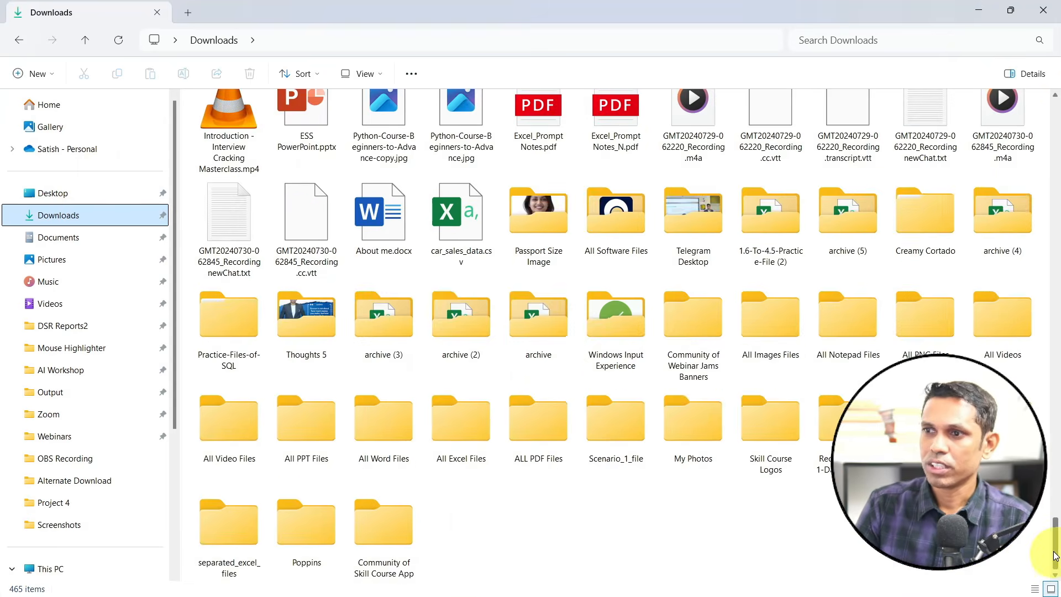
left_click(979, 10)
left_click(579, 369)
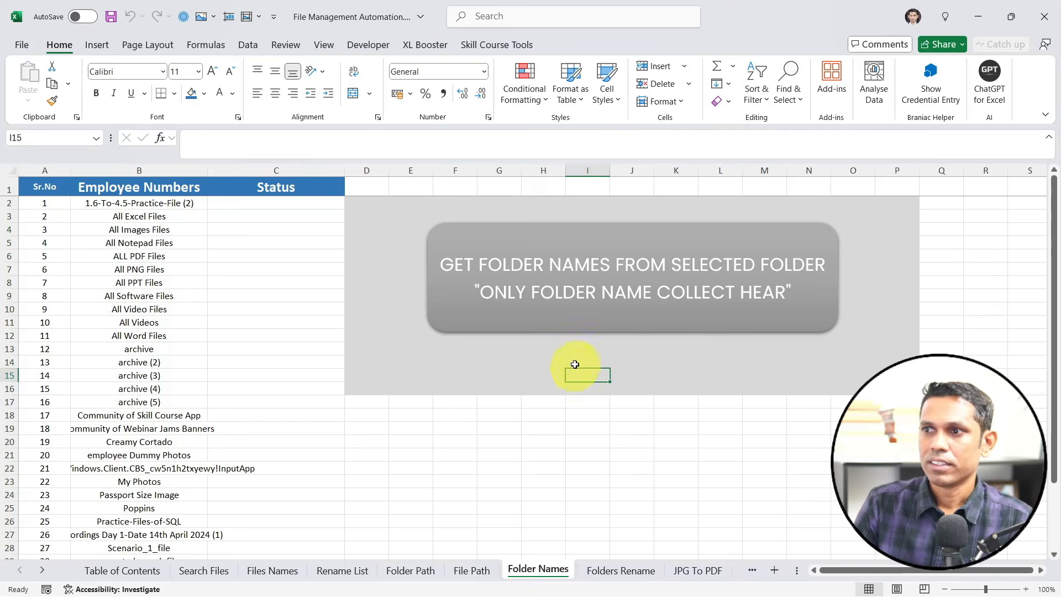
Open the Folders Rename sheet and cancel its source folder selection
left_click(597, 574)
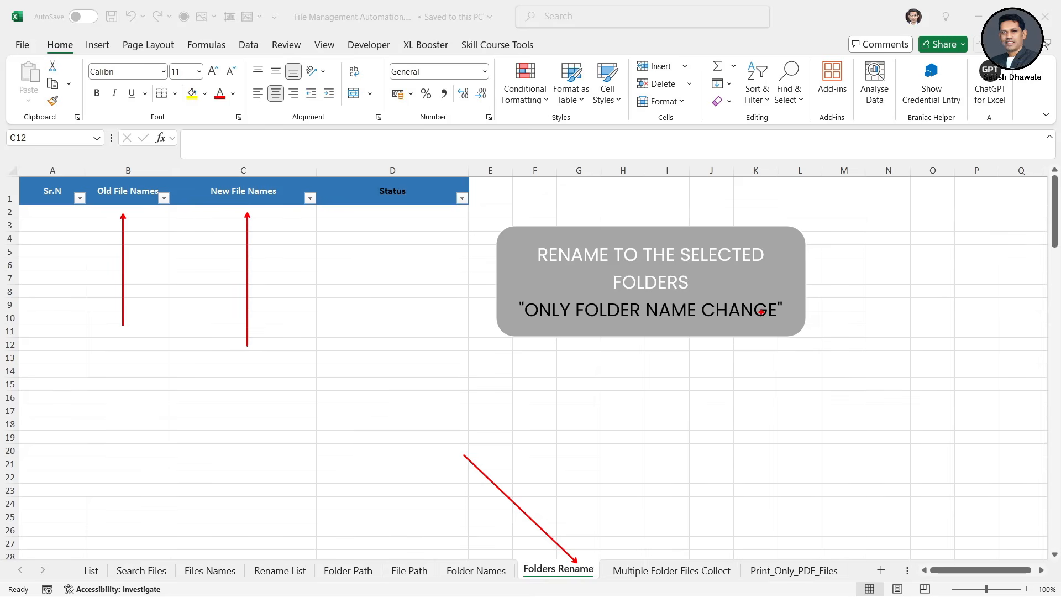
key("Escape")
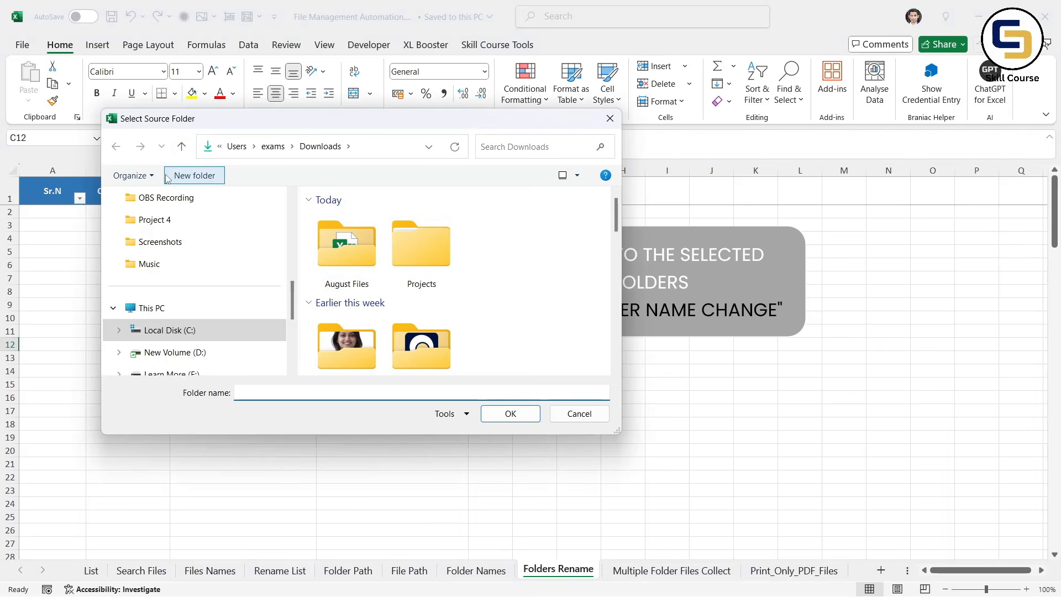
left_click(602, 126)
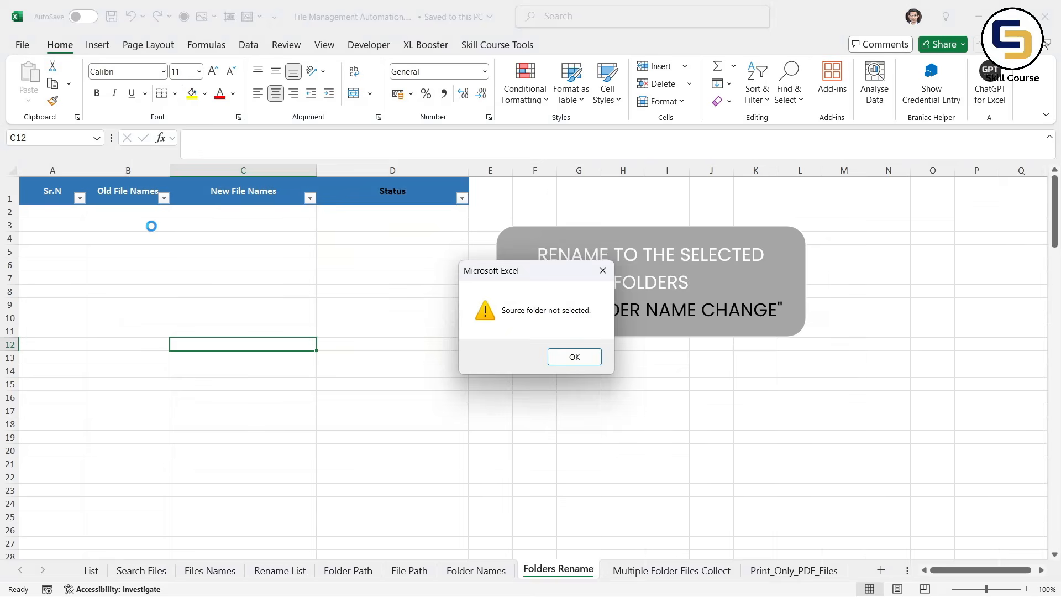
left_click(575, 357)
Examine the Old File Names, New File Names and Status columns on the Folders Rename sheet
left_click_drag(145, 225, 162, 355)
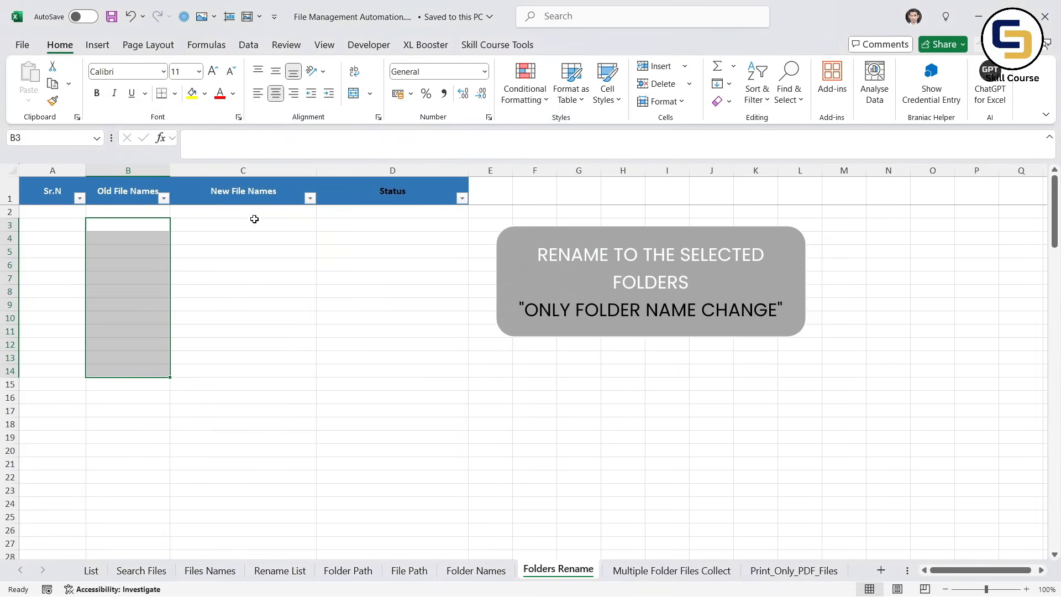
left_click_drag(254, 214, 237, 384)
left_click(336, 384)
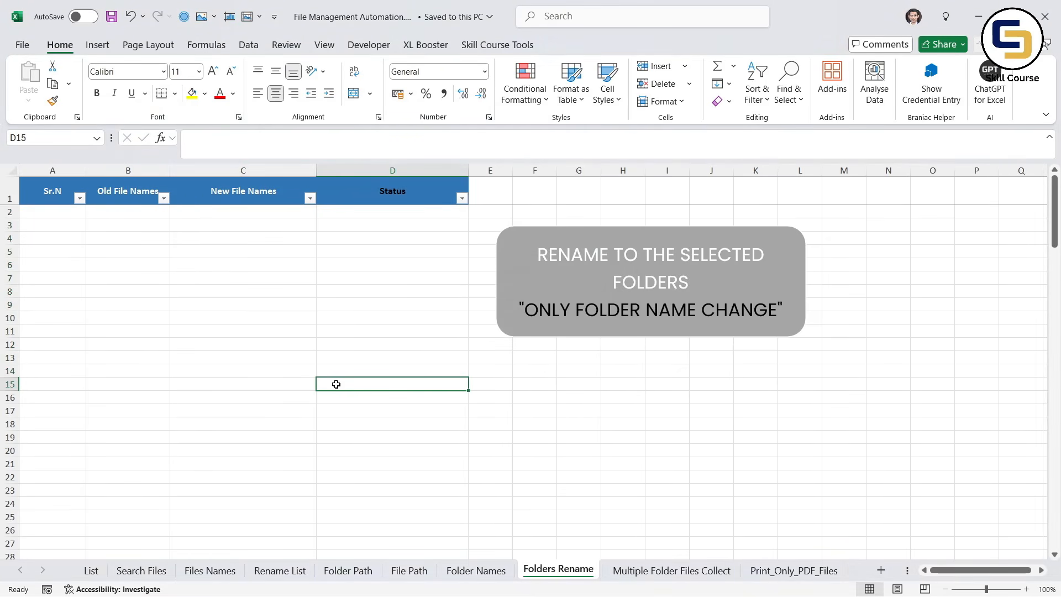
left_click(658, 494)
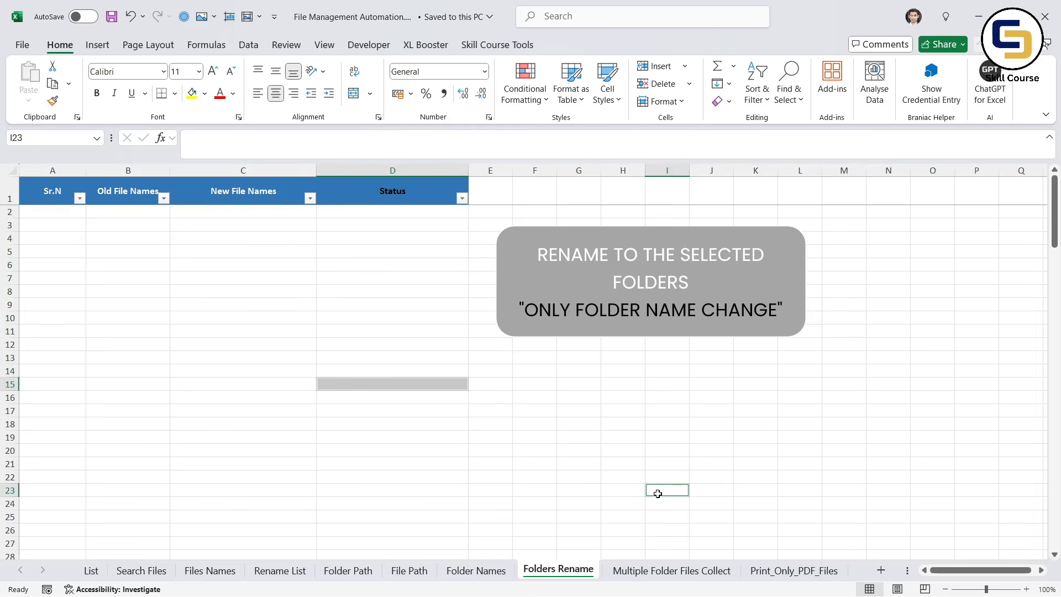
left_click(638, 448)
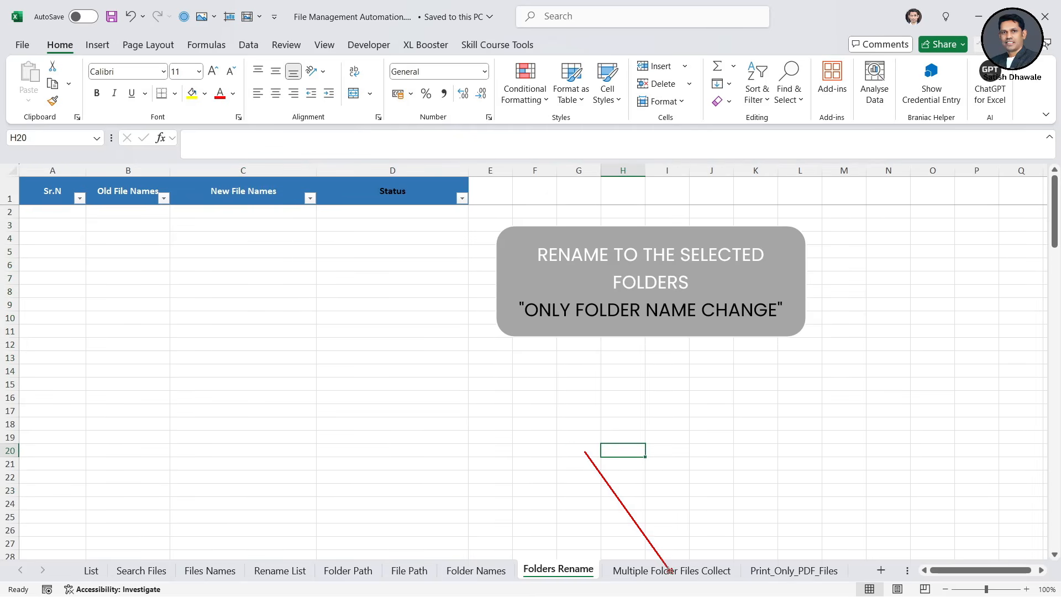
left_click(649, 420)
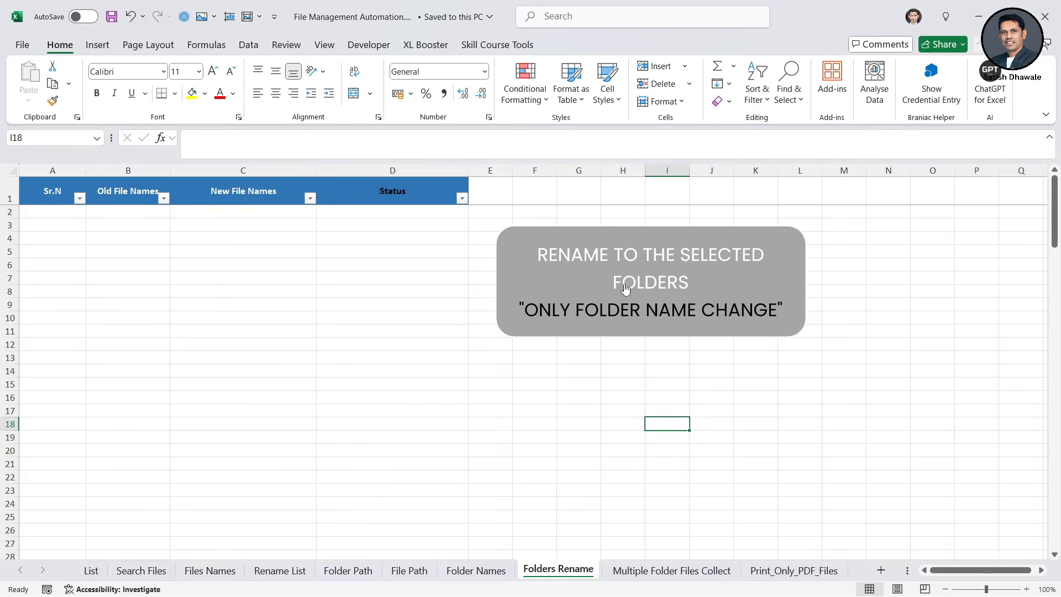
Open the Multiple Folder Files Collect sheet, then switch to File Explorer and open the Projects folder in Downloads
left_click(708, 570)
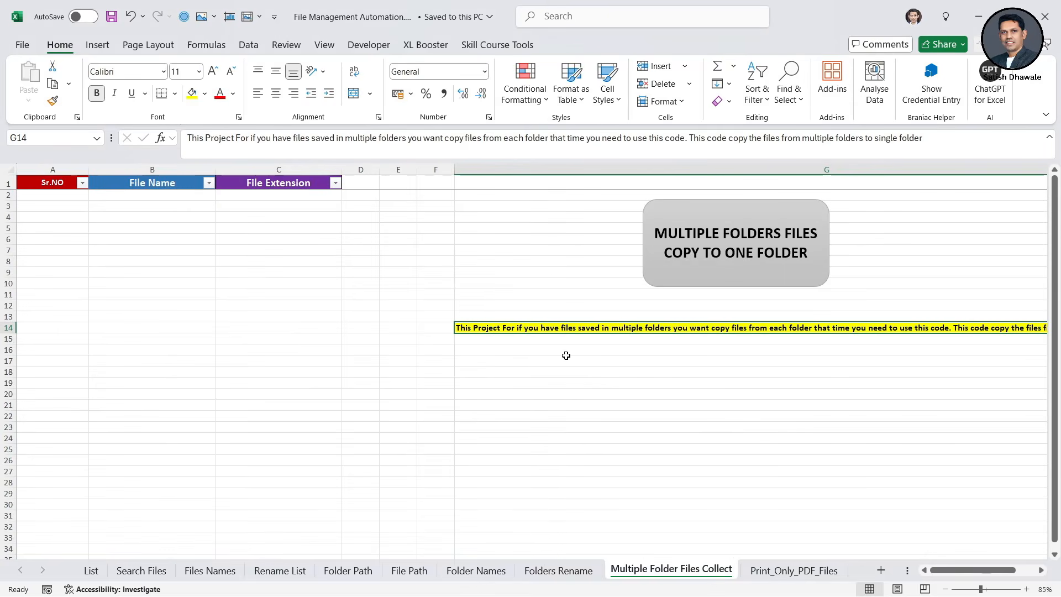
left_click(744, 251)
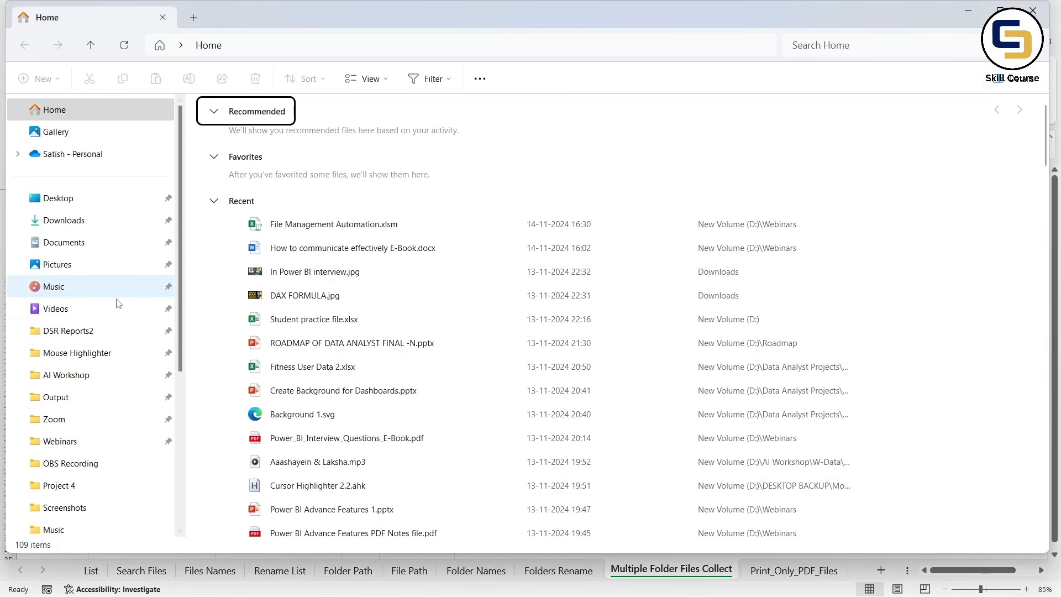
left_click(92, 222)
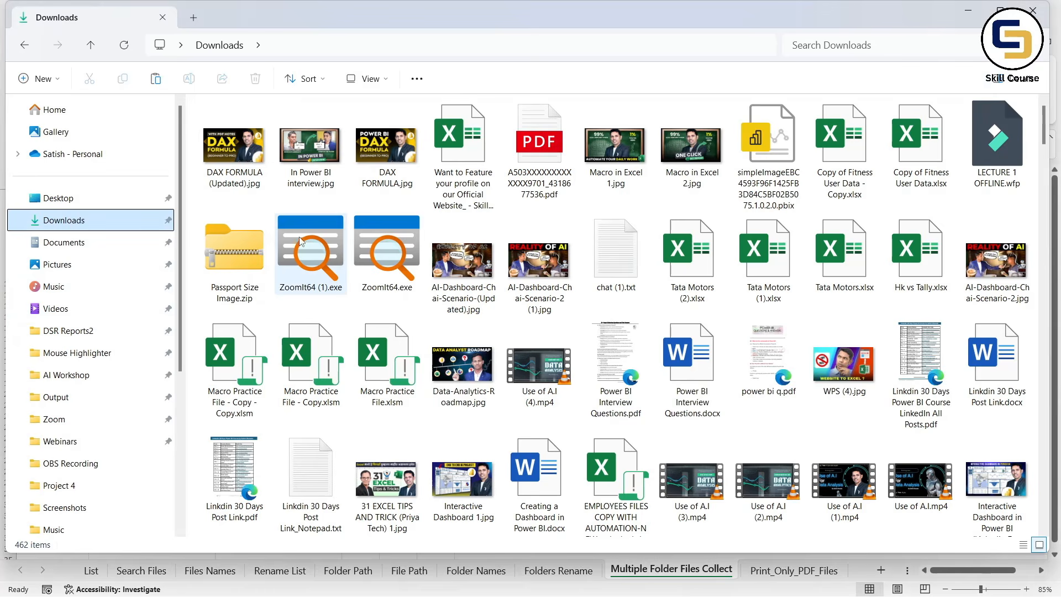
left_click(367, 248)
type("pr")
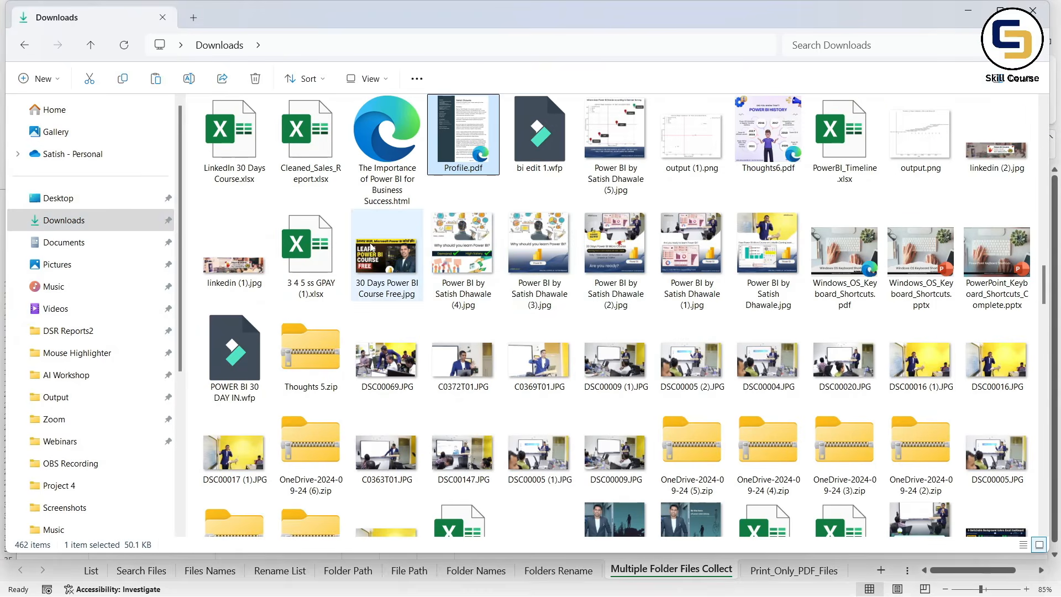
scroll(778, 377, "down", 10)
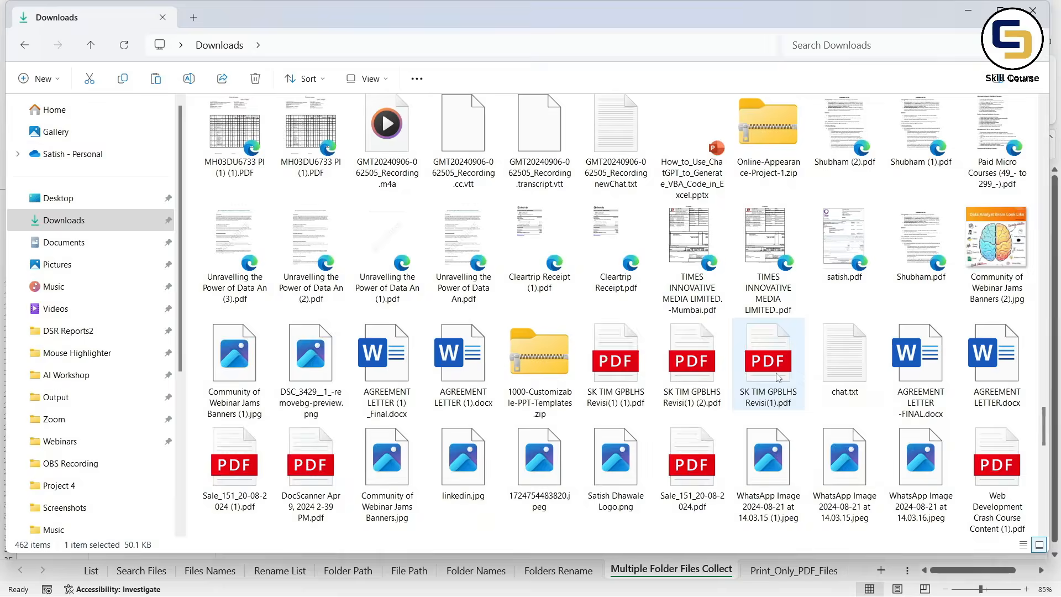
scroll(778, 378, "down", 5)
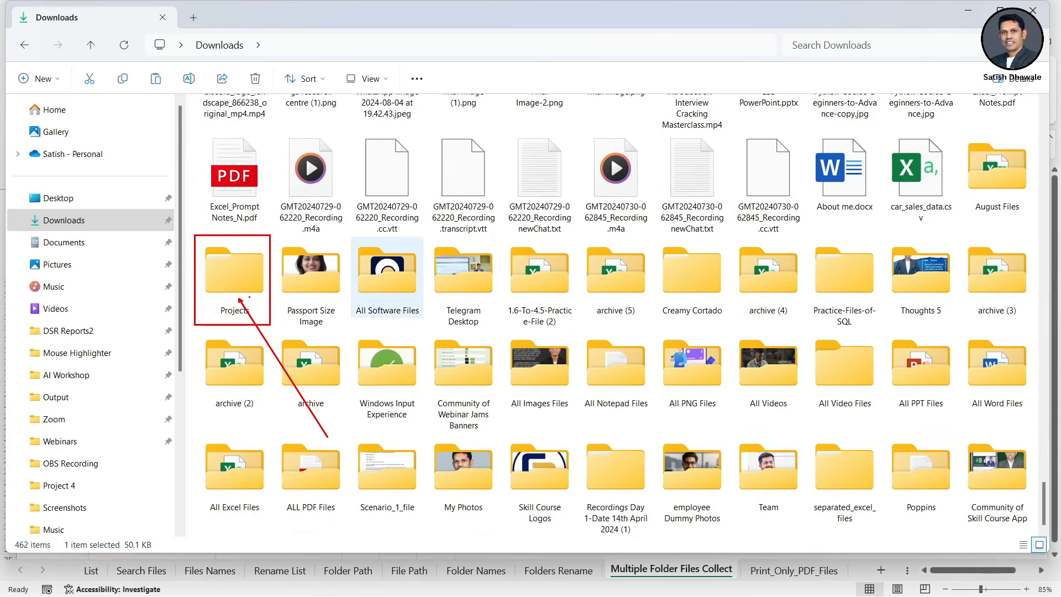
double_click(239, 266)
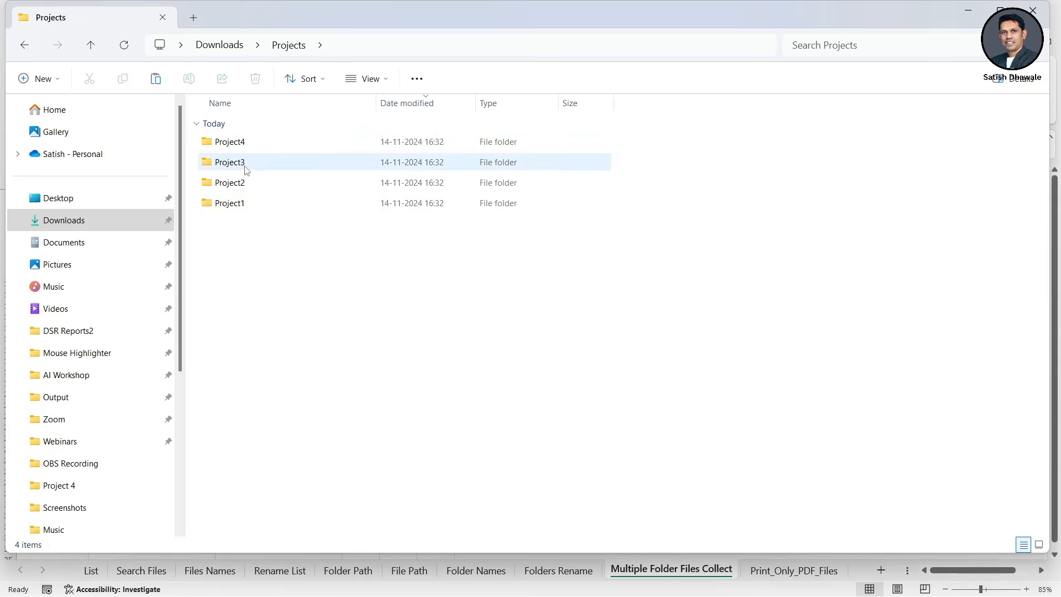
Inspect the contents of the Project1, Project2, Project3 and Project4 folders in turn, returning to Projects
double_click(245, 204)
key("alt+Left")
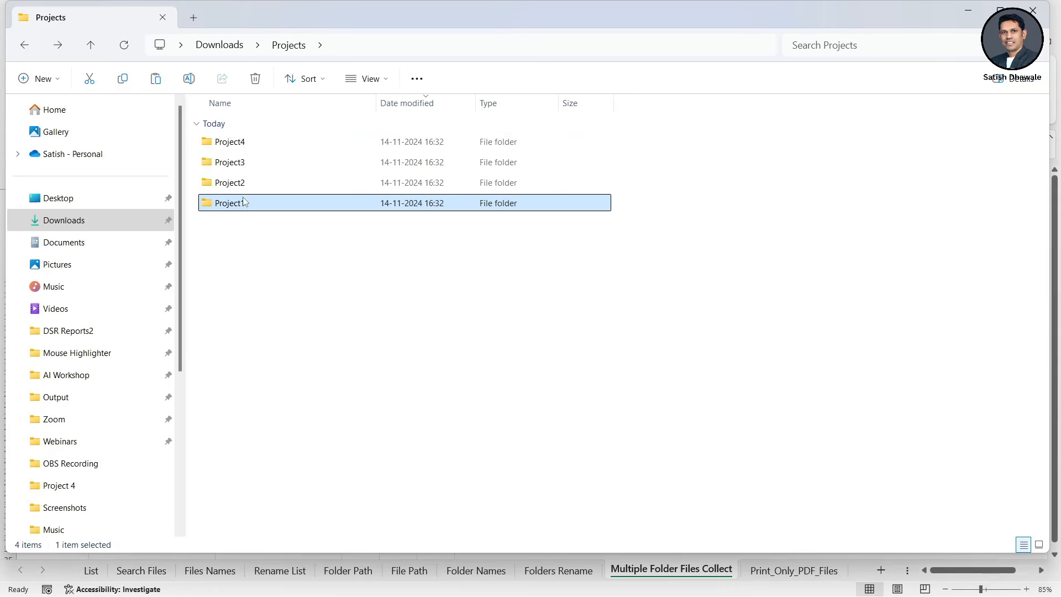
double_click(242, 183)
key("alt+Left")
double_click(243, 162)
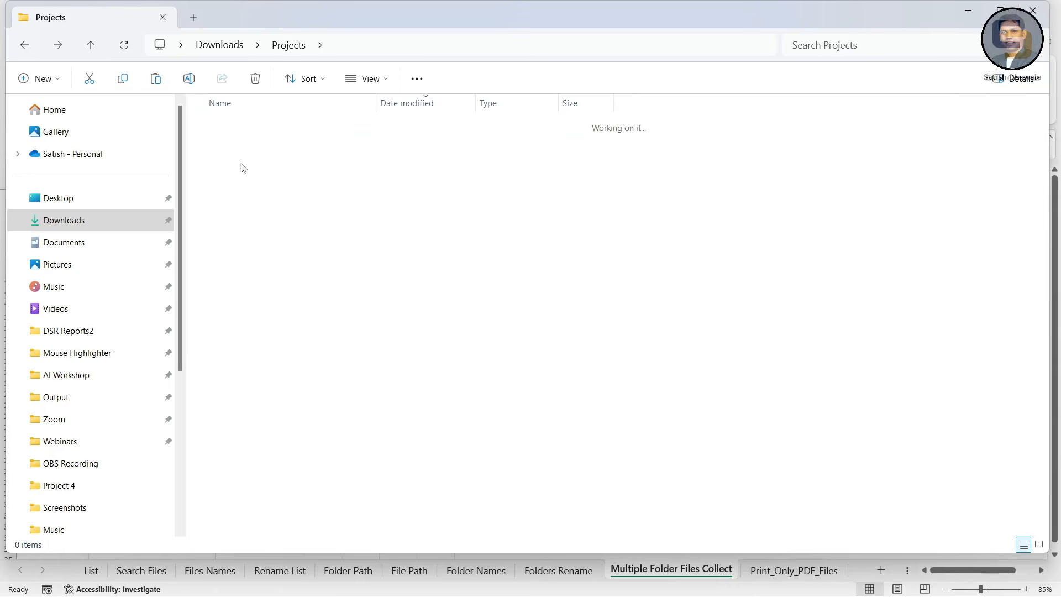
key("alt+Left")
double_click(254, 143)
key("alt+Left")
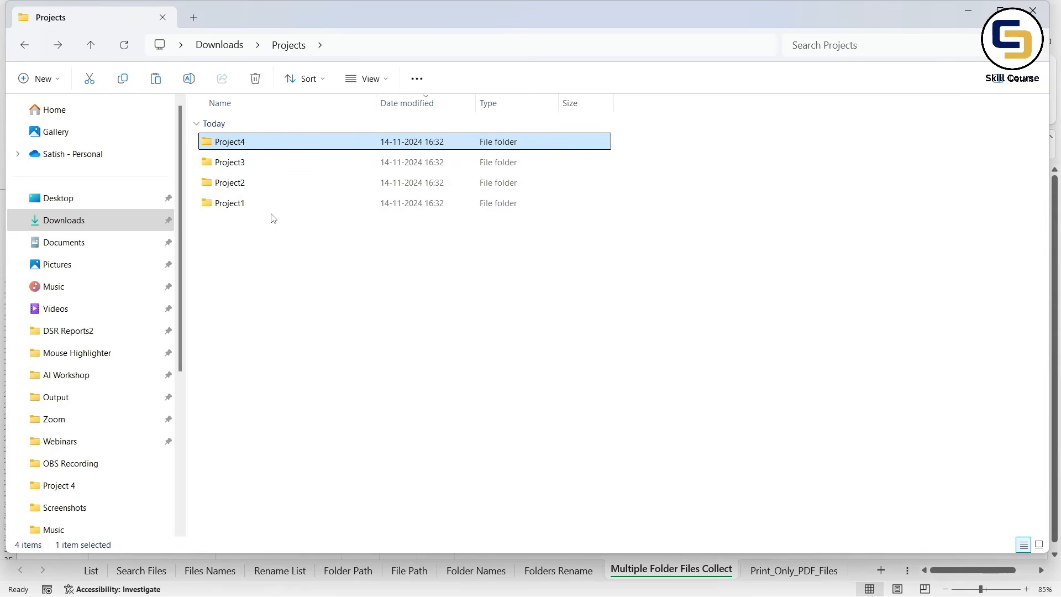
left_click_drag(247, 175, 246, 144)
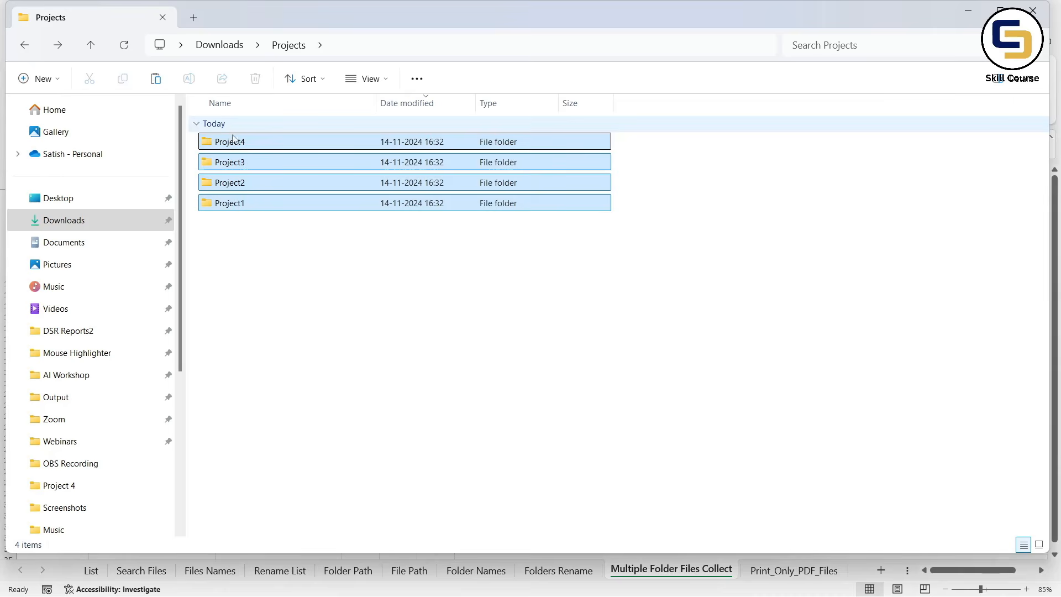
left_click(259, 306)
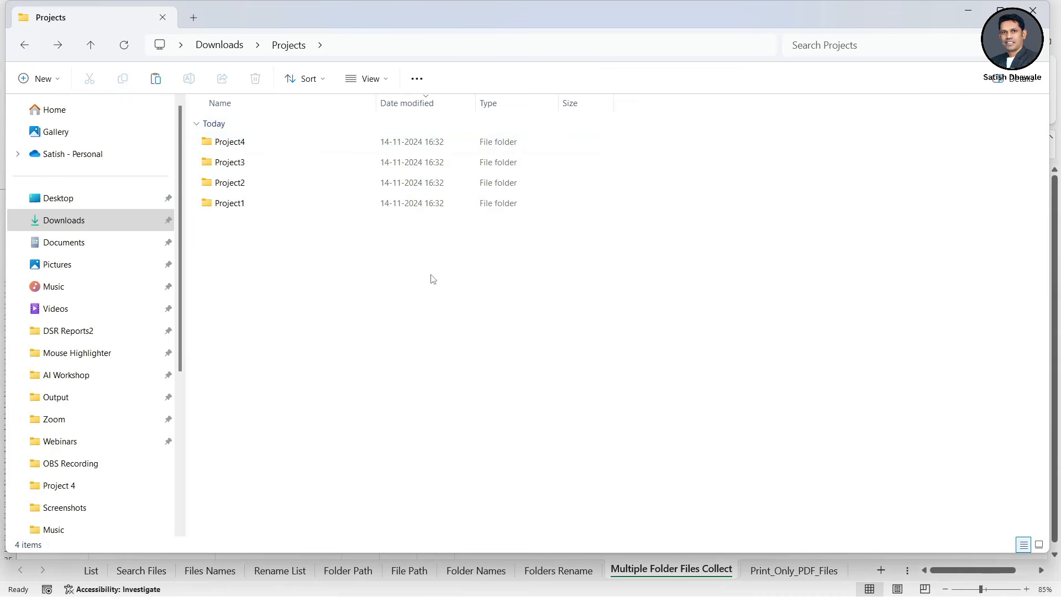
left_click_drag(362, 277, 229, 144)
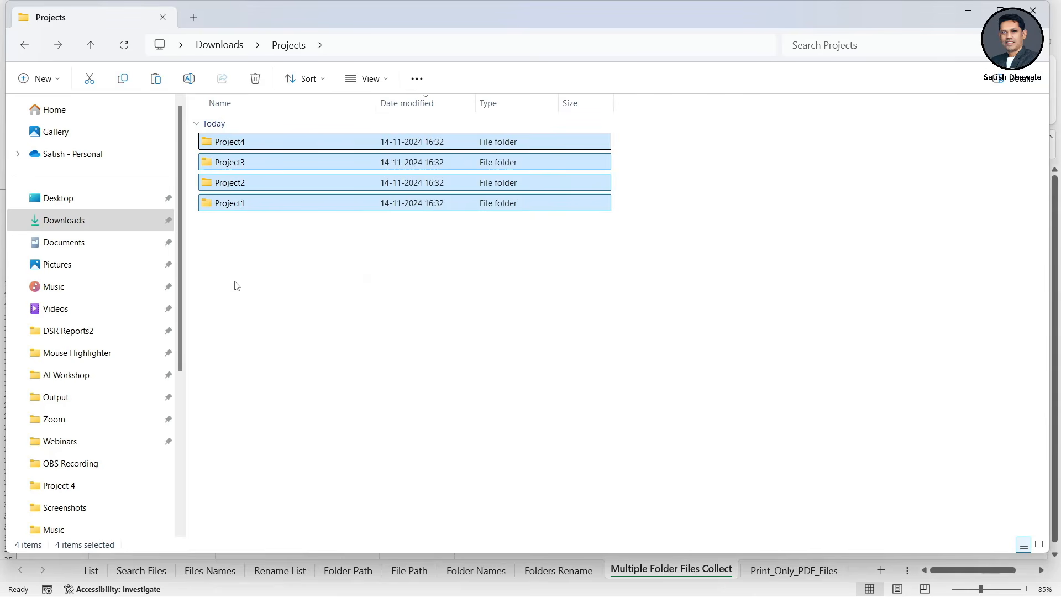
left_click(476, 338)
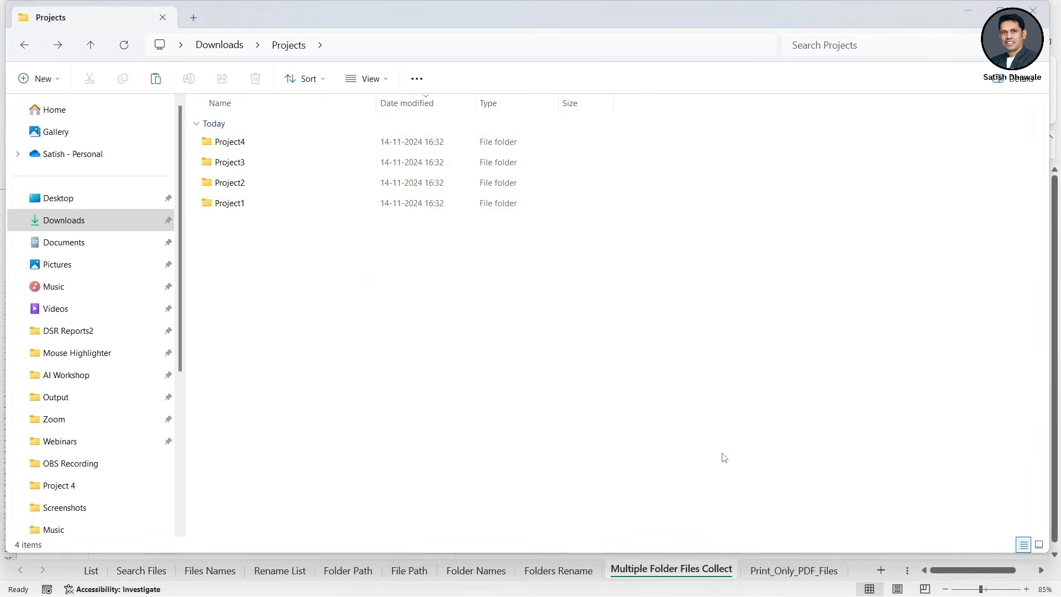
Switch to the Excel workbook, start copying files from multiple folders to one, and choose Projects in Downloads as the source folder
key("alt+Tab")
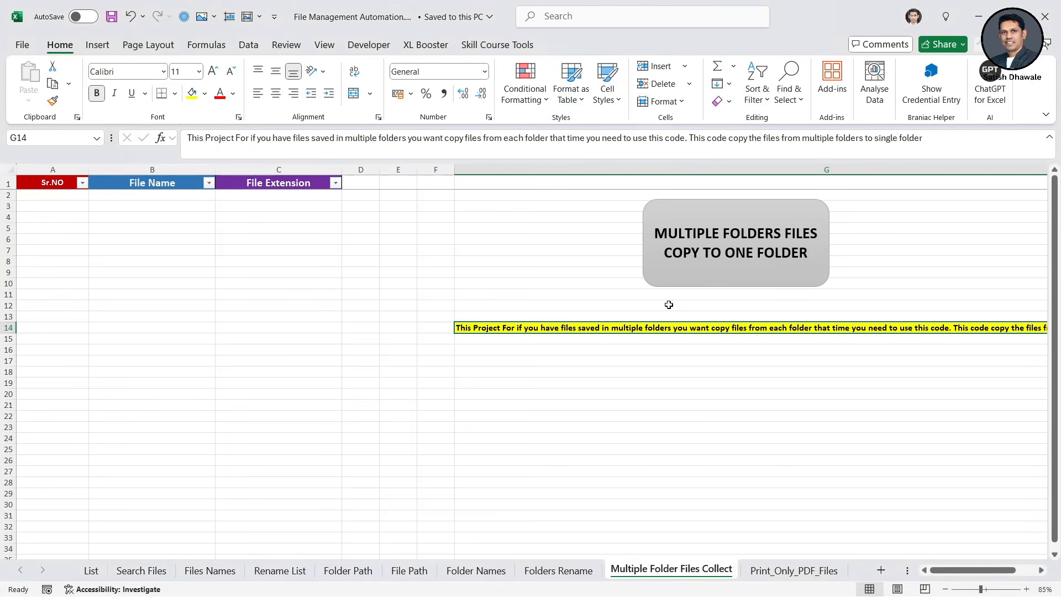
left_click(720, 264)
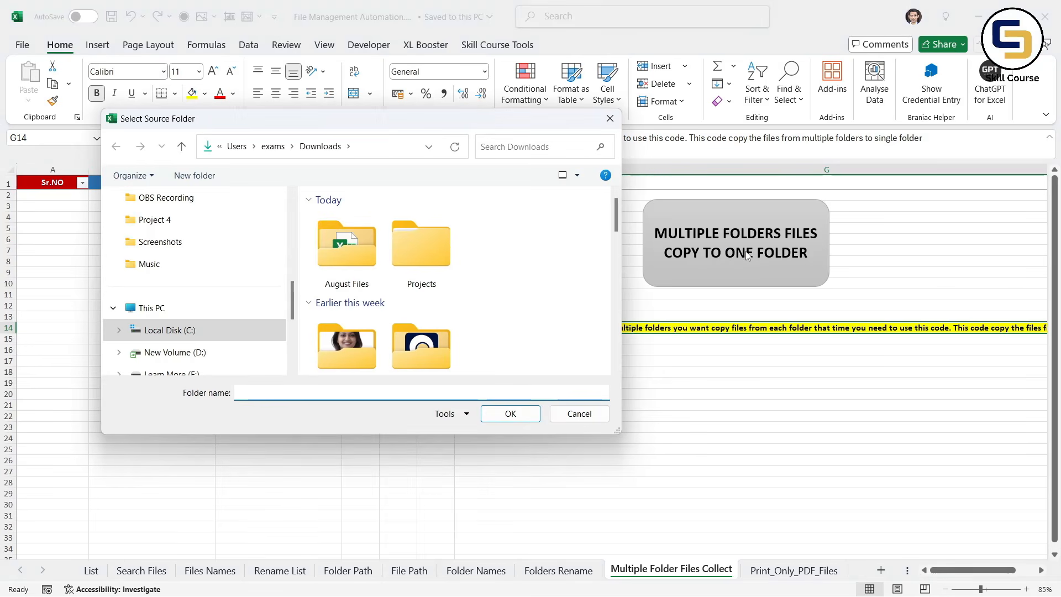
left_click(429, 251)
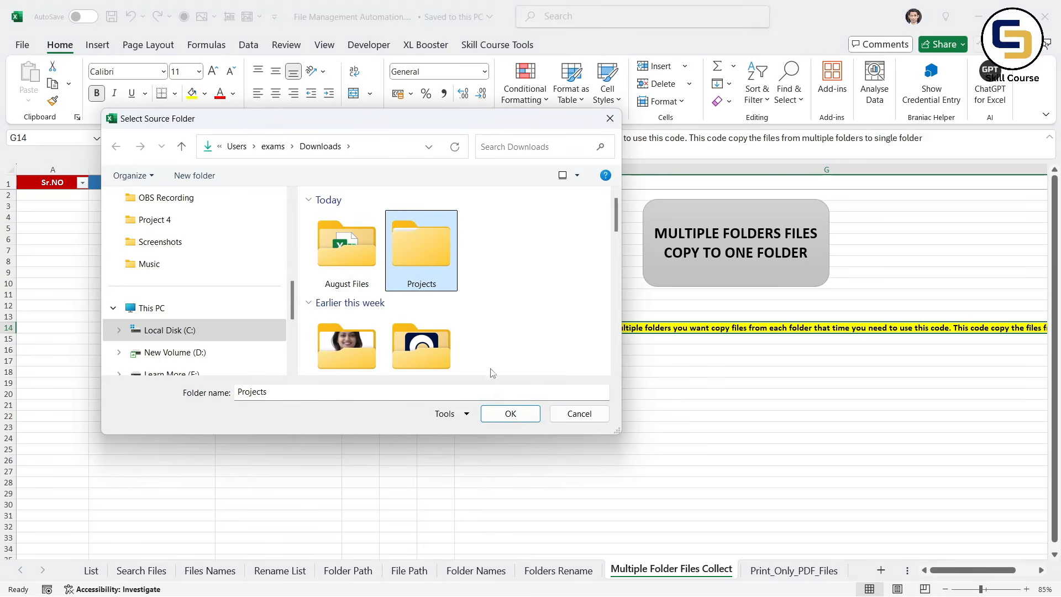
left_click(509, 414)
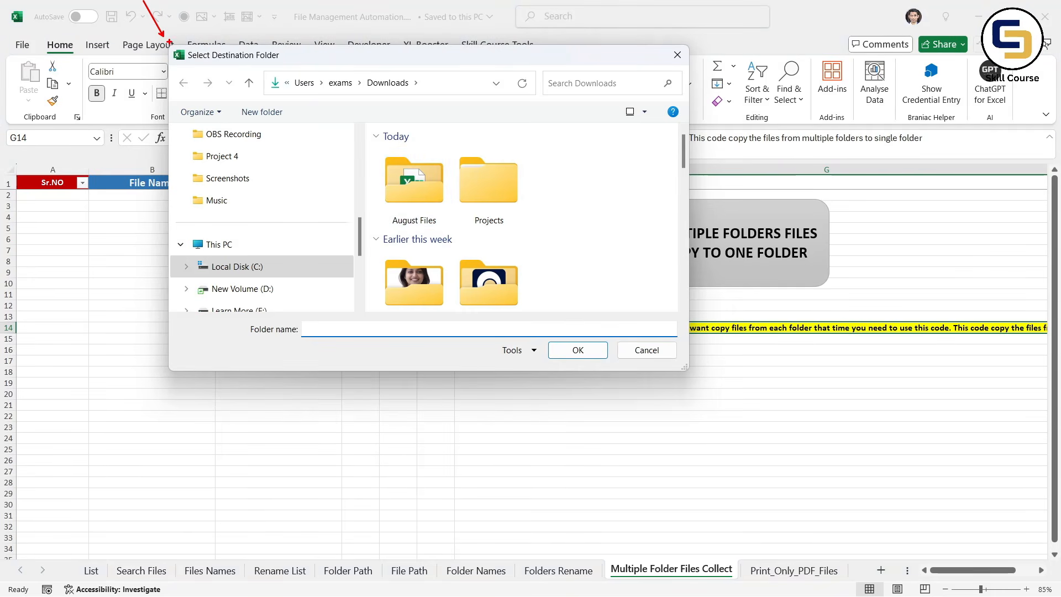
Browse to the Desktop in the destination folder selection
mouse_move(165, 40)
left_mouse_down()
mouse_move(287, 76)
mouse_move(295, 141)
left_mouse_up()
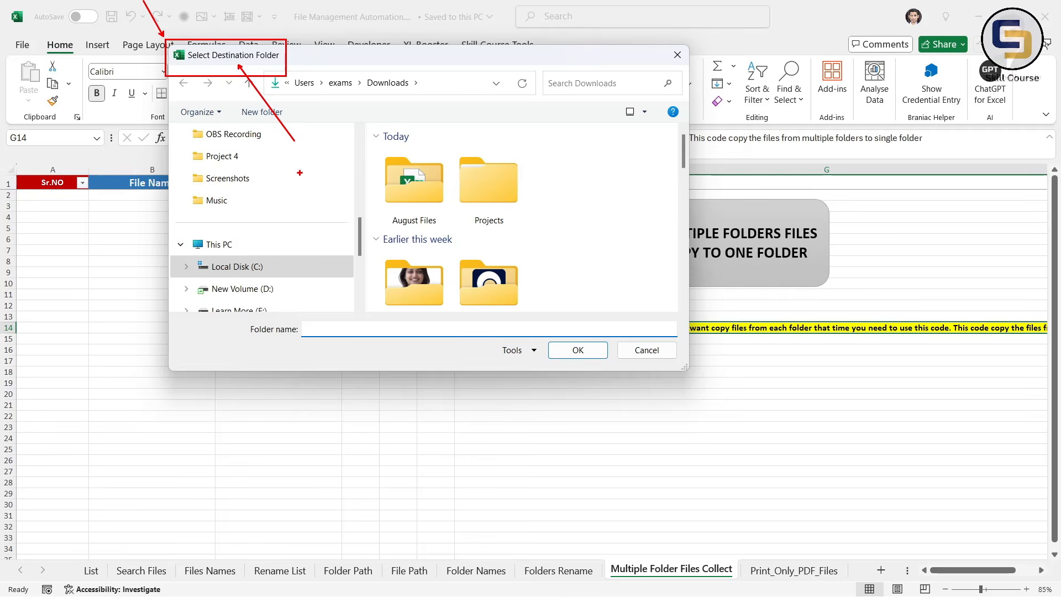
key("Escape")
scroll(235, 194, "up", 3)
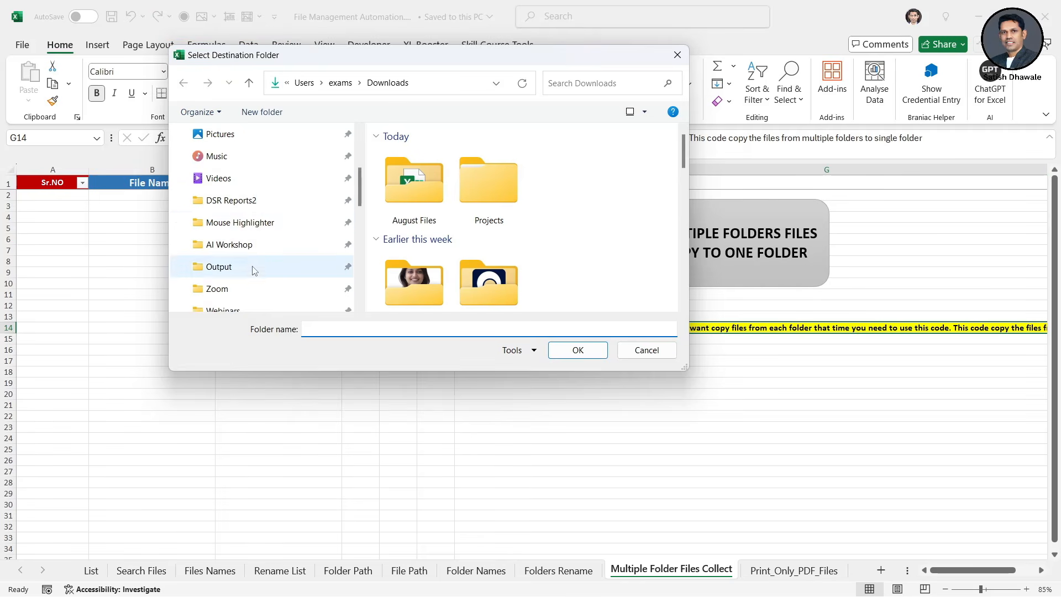
scroll(254, 276, "down", 4)
scroll(246, 216, "up", 4)
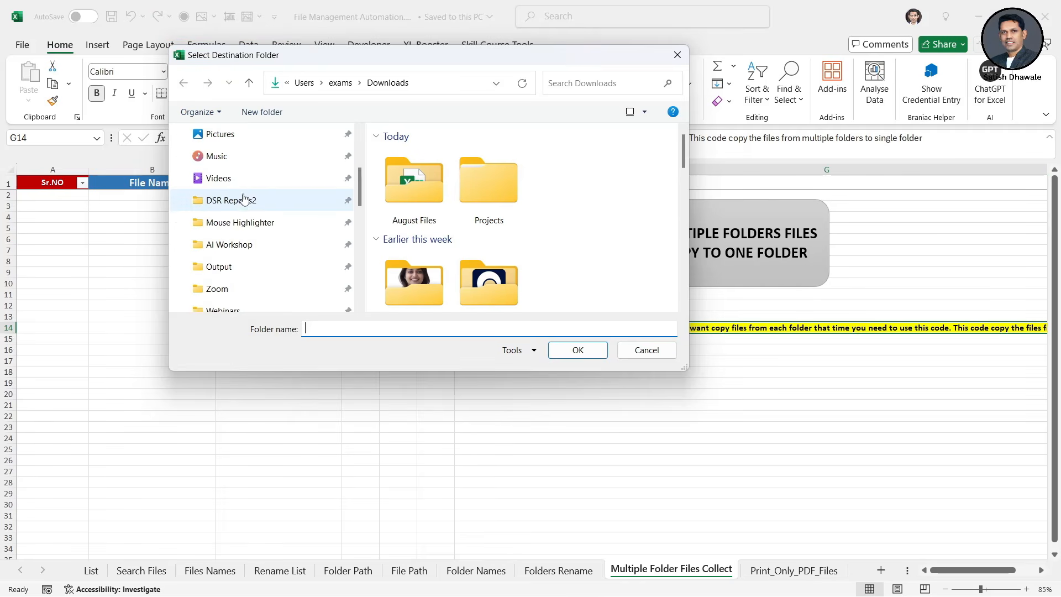
scroll(241, 199, "up", 3)
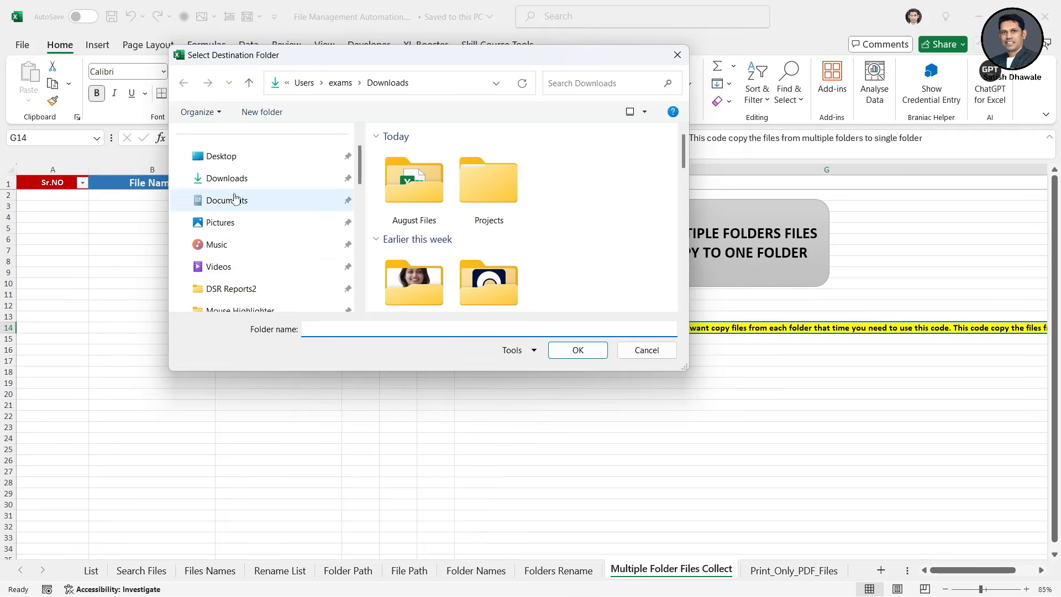
left_click(235, 158)
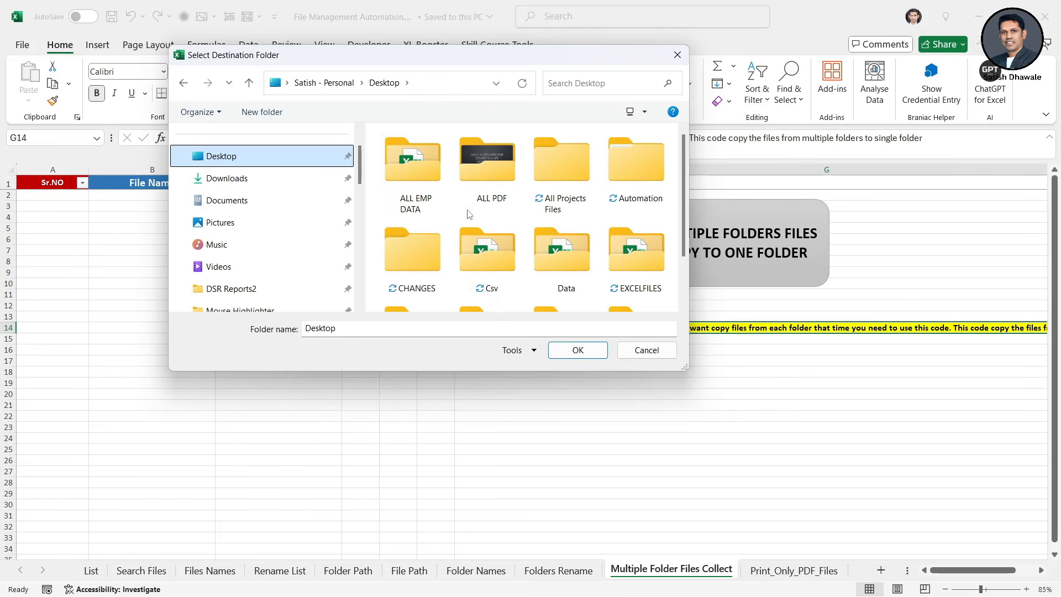
Check inside the All Projects Files folder, choose it as the destination, run the copy and dismiss the completion message
left_click(567, 171)
right_click(567, 171)
left_click(602, 195)
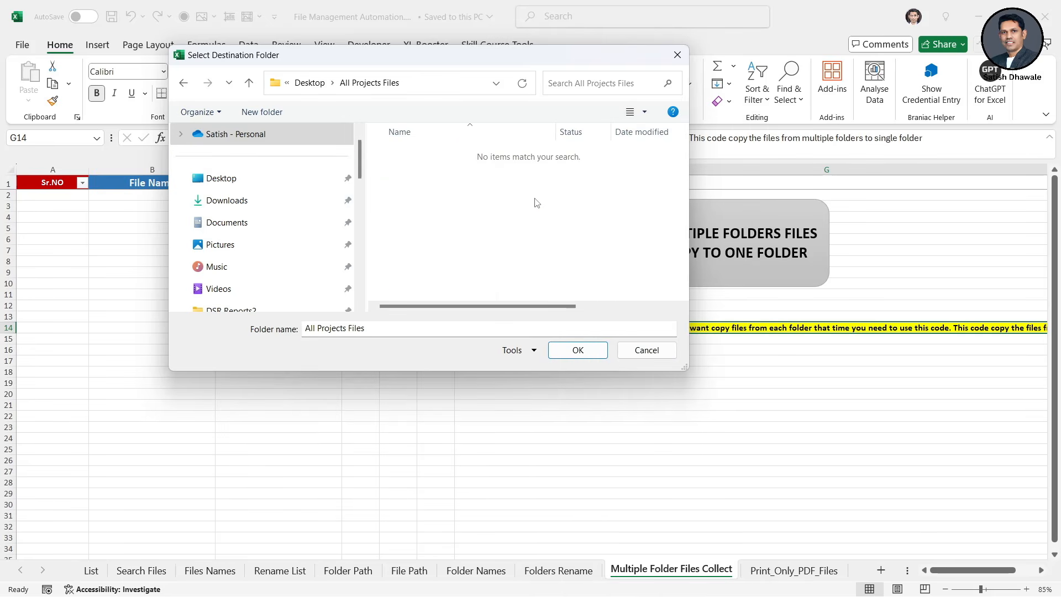
left_click(183, 83)
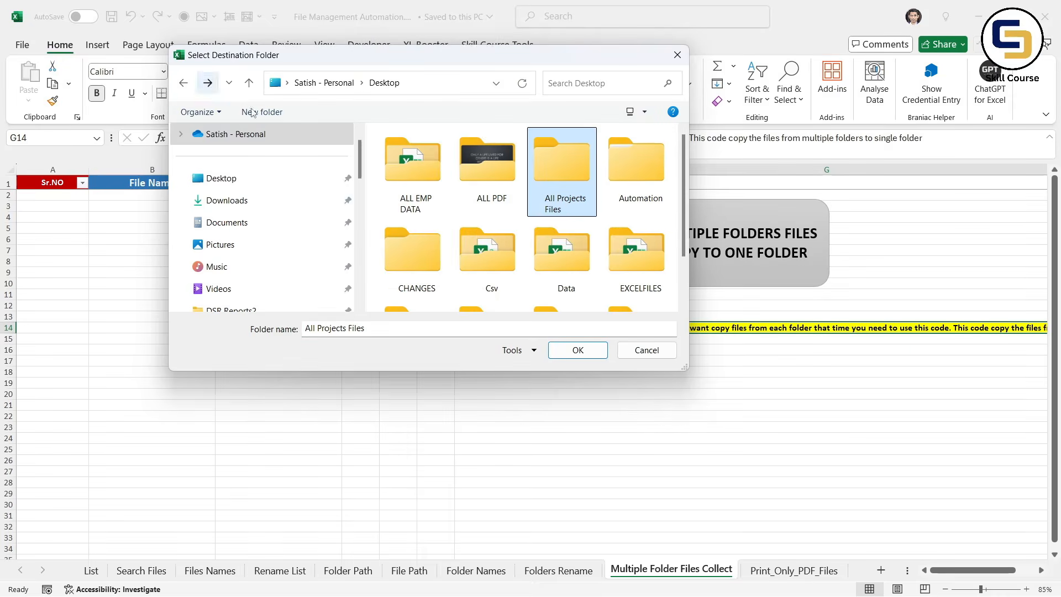
left_click(580, 350)
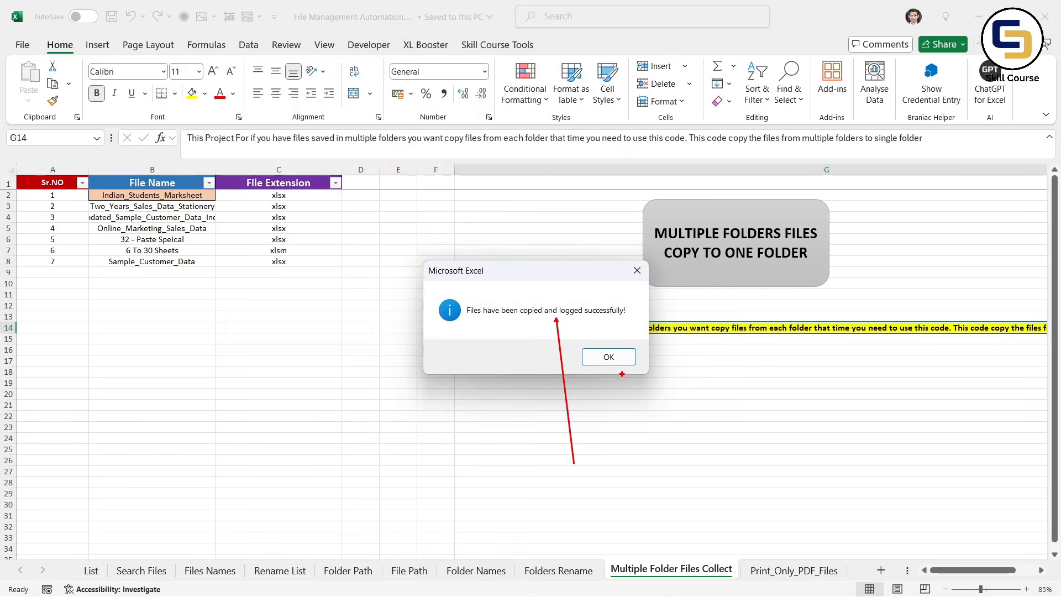
left_click(609, 357)
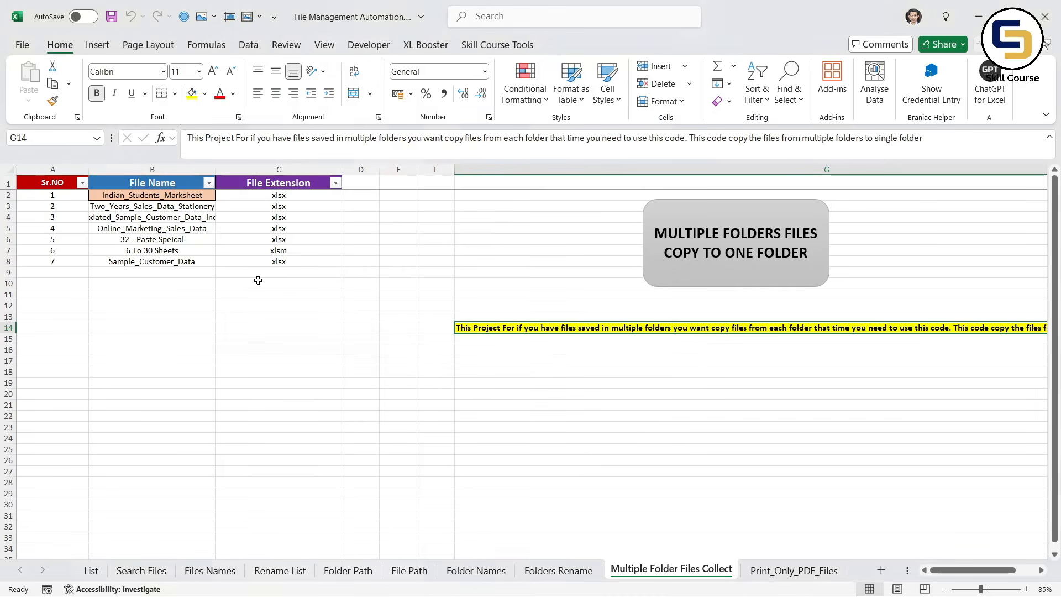
Select the logged file names, then switch to File Explorer and inspect the All Projects Files folder on the Desktop
left_click_drag(133, 195, 148, 263)
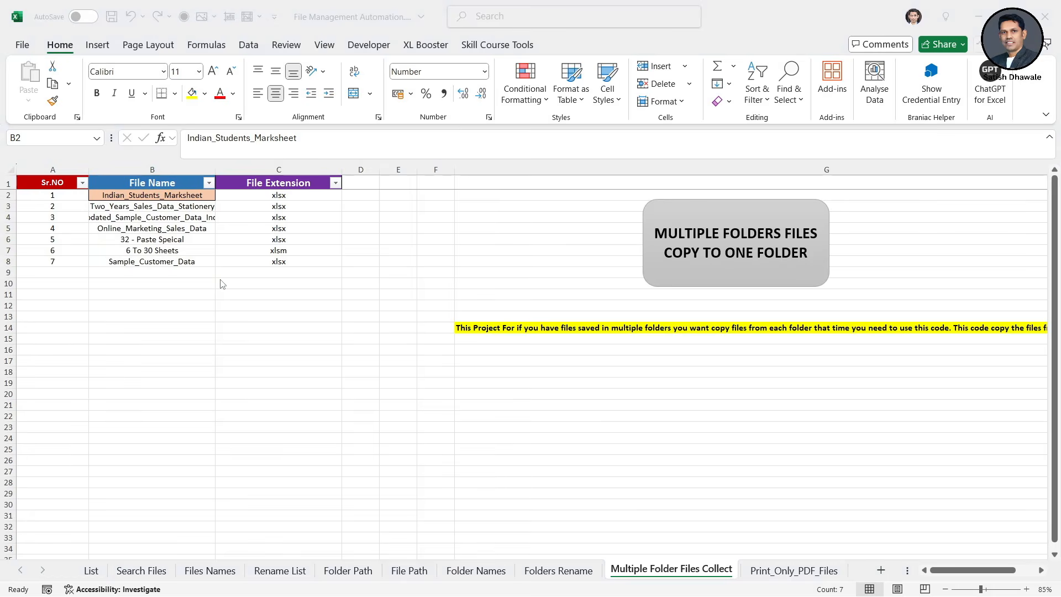
key("alt+Tab")
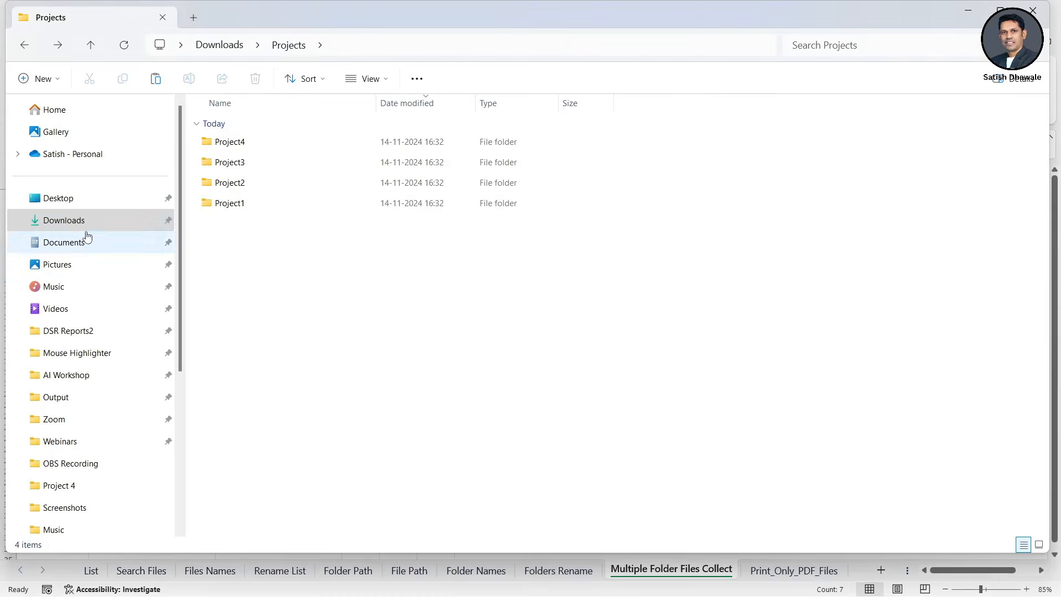
left_click(86, 201)
double_click(553, 187)
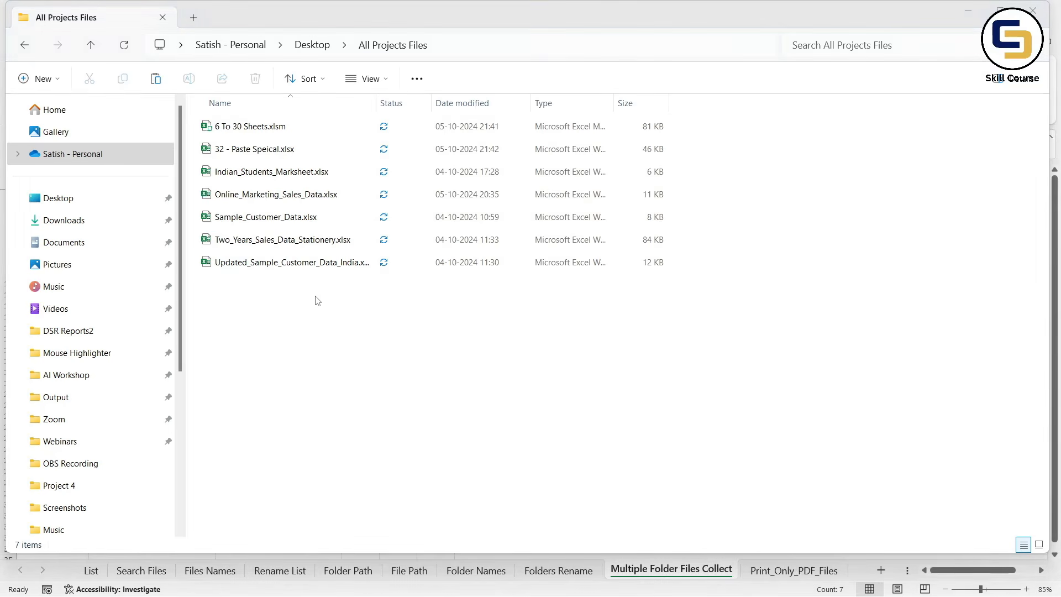
Switch back to the Excel workbook and open the Print_Only_PDF_Files sheet
key("alt+Tab")
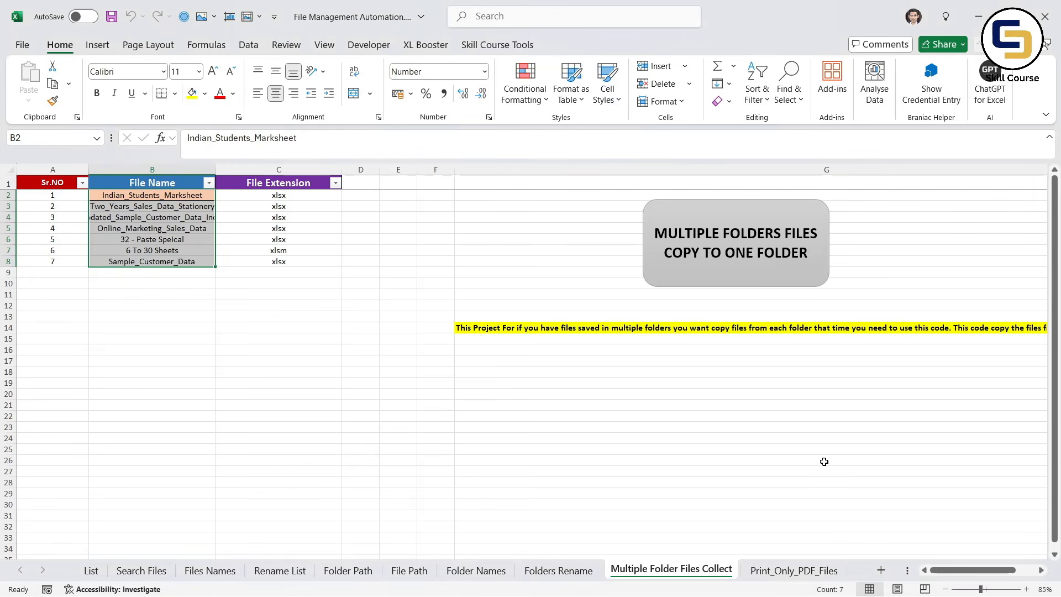
left_click(763, 472)
left_click(782, 575)
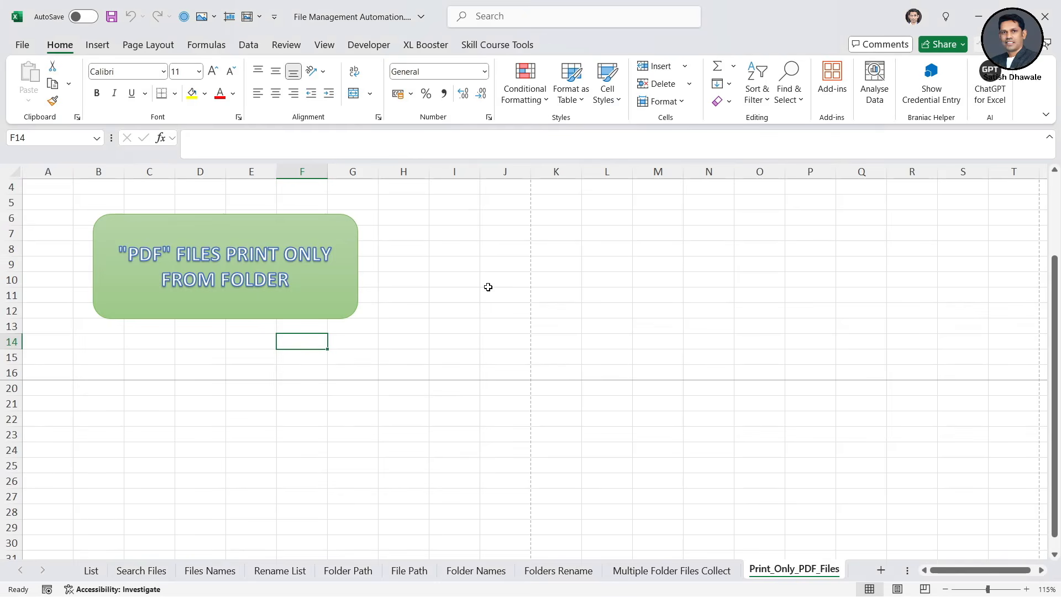
left_click(418, 299)
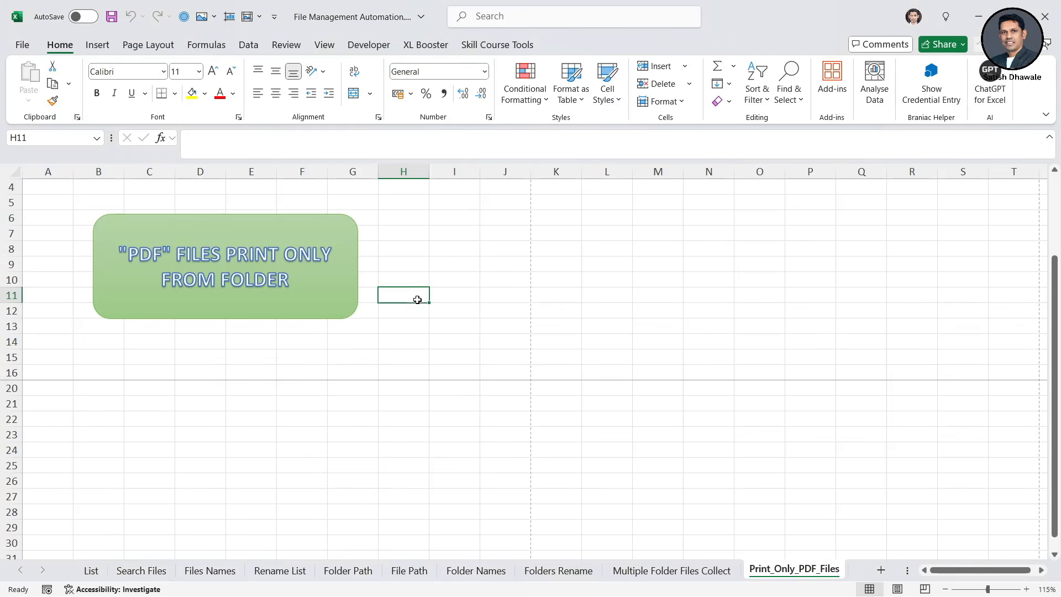
Start the PDF-only folder printing macro and look through the locations offered for the PDF folder
left_click(262, 270)
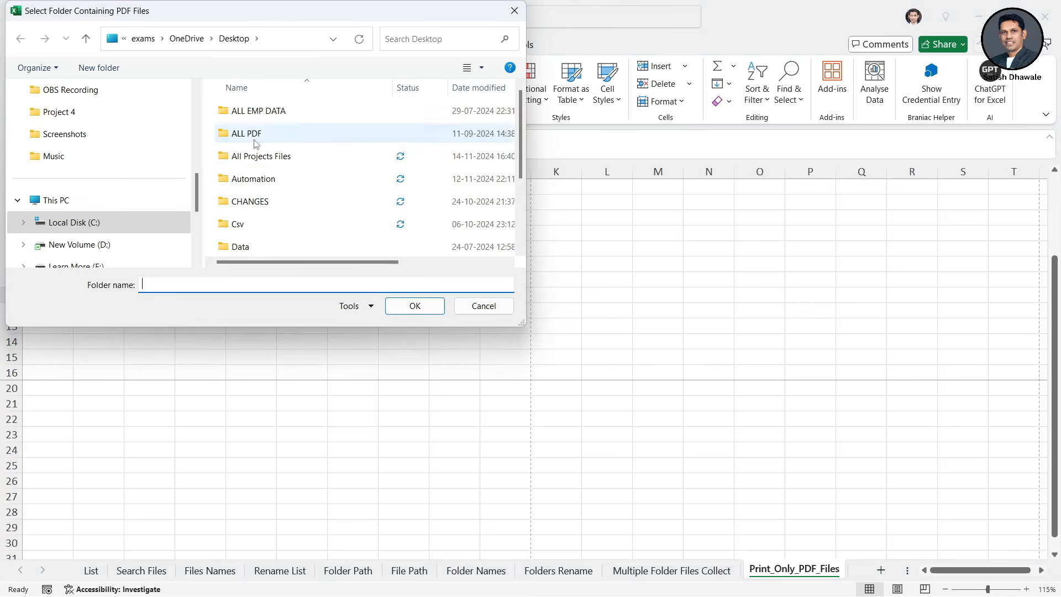
scroll(126, 177, "up", 1)
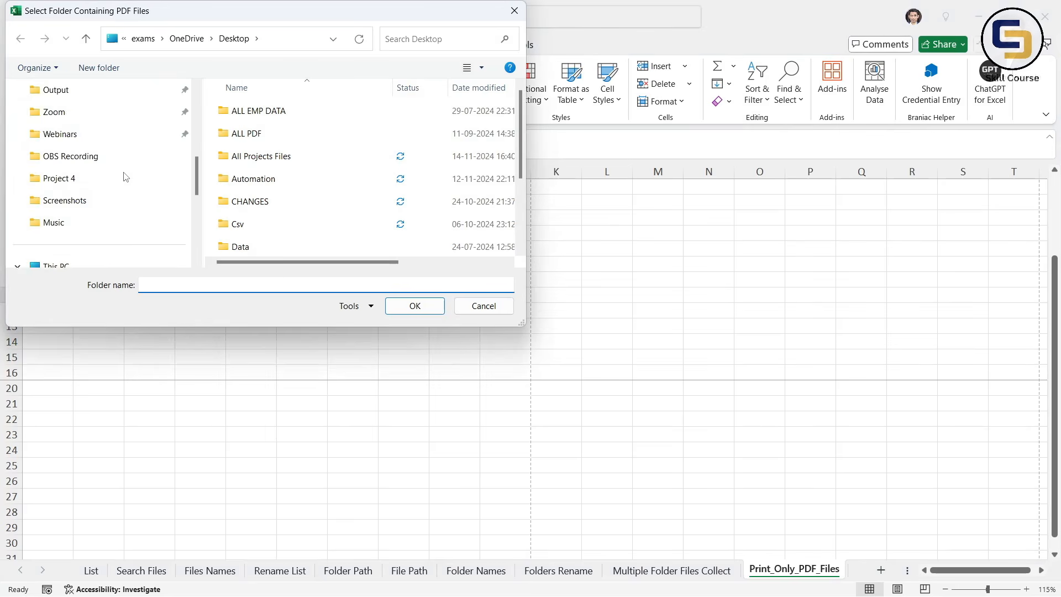
scroll(126, 177, "up", 3)
scroll(90, 175, "down", 3)
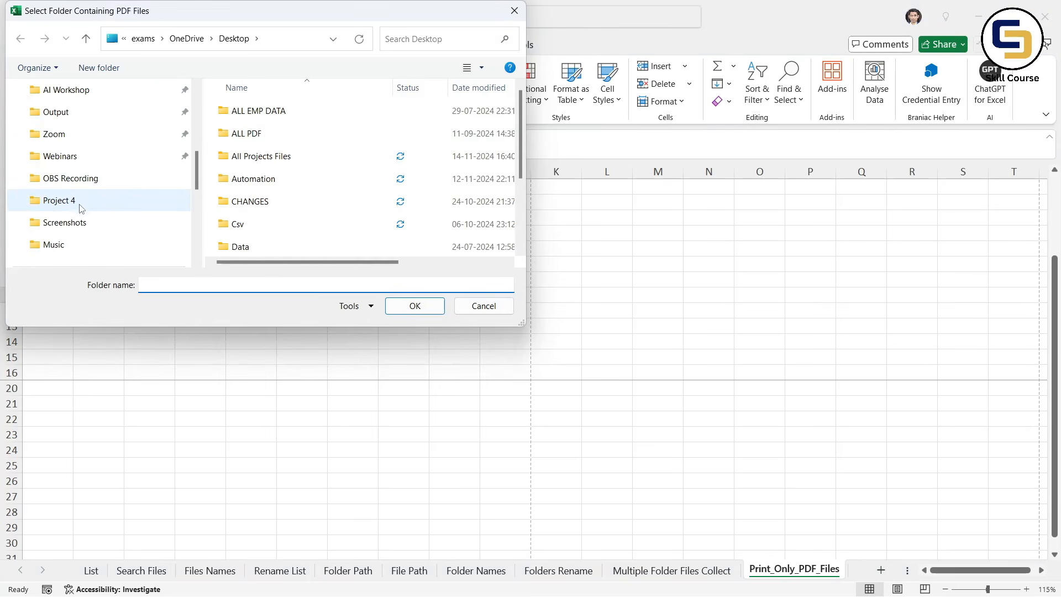
scroll(78, 203, "up", 2)
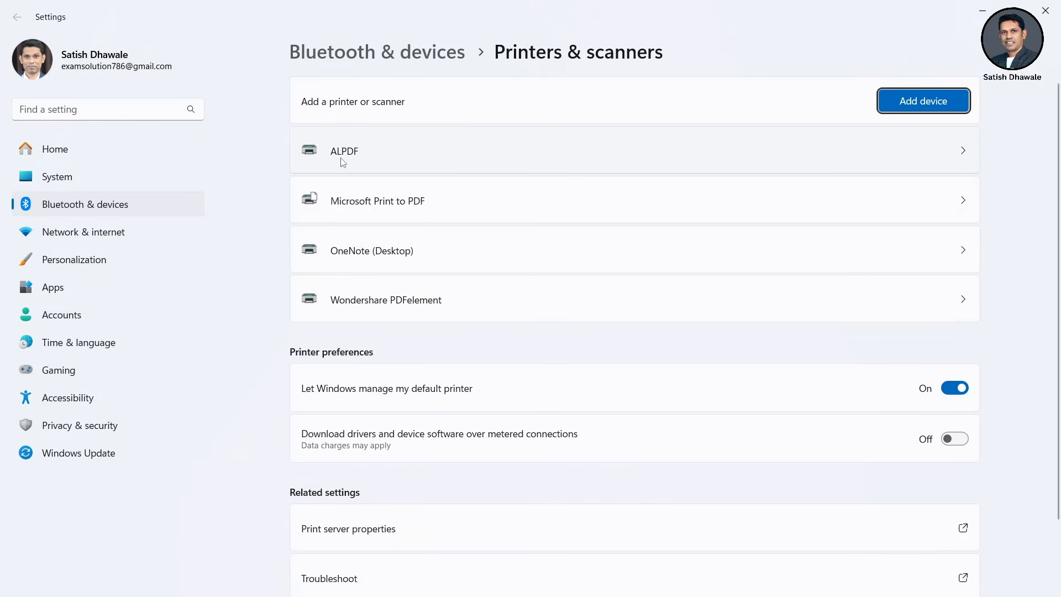
In the Windows Printers & scanners settings, view the ALPDF printer's print queue and close it
left_click(415, 164)
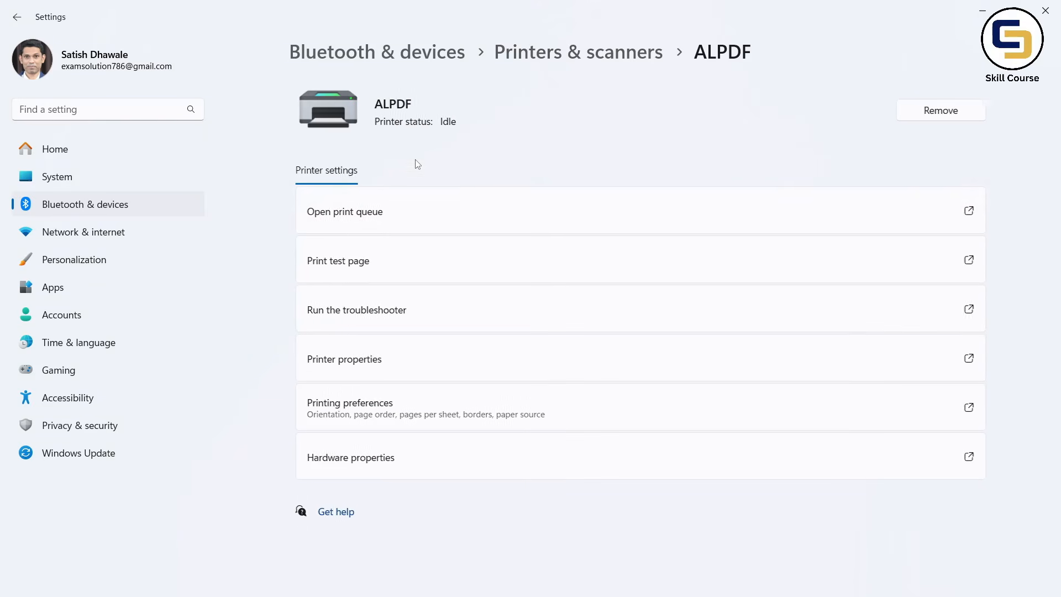
left_click(366, 219)
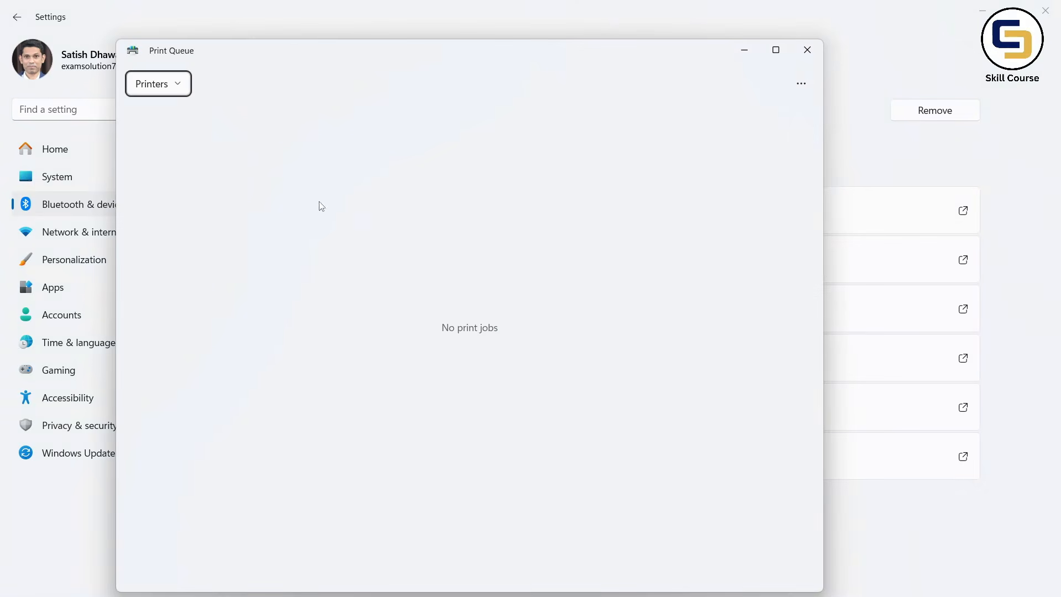
left_click(808, 50)
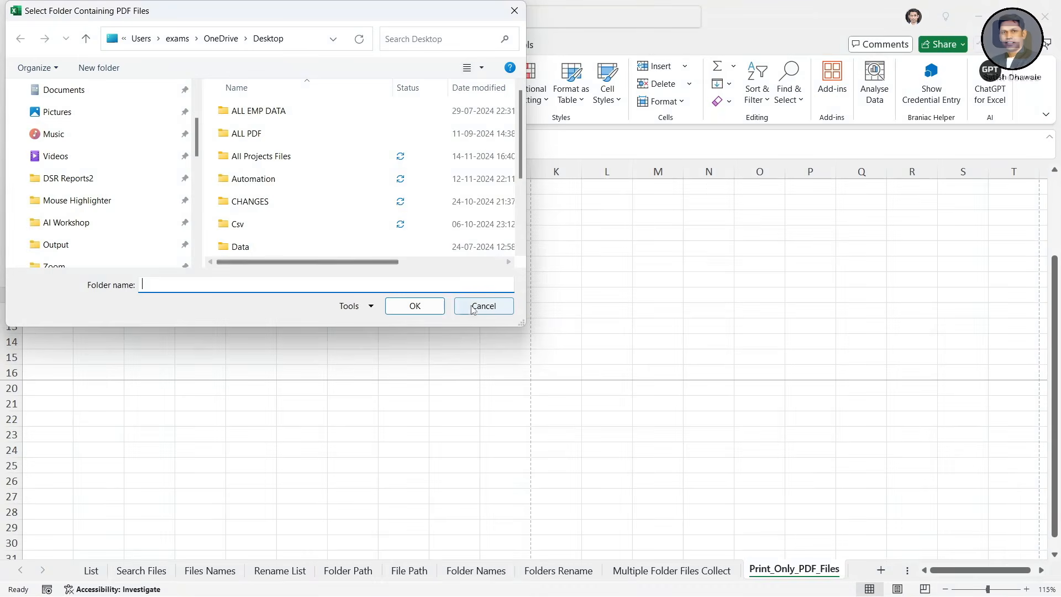
Select the ALL PDF folder for printing, then cancel the folder selection and dismiss the message
left_click(243, 135)
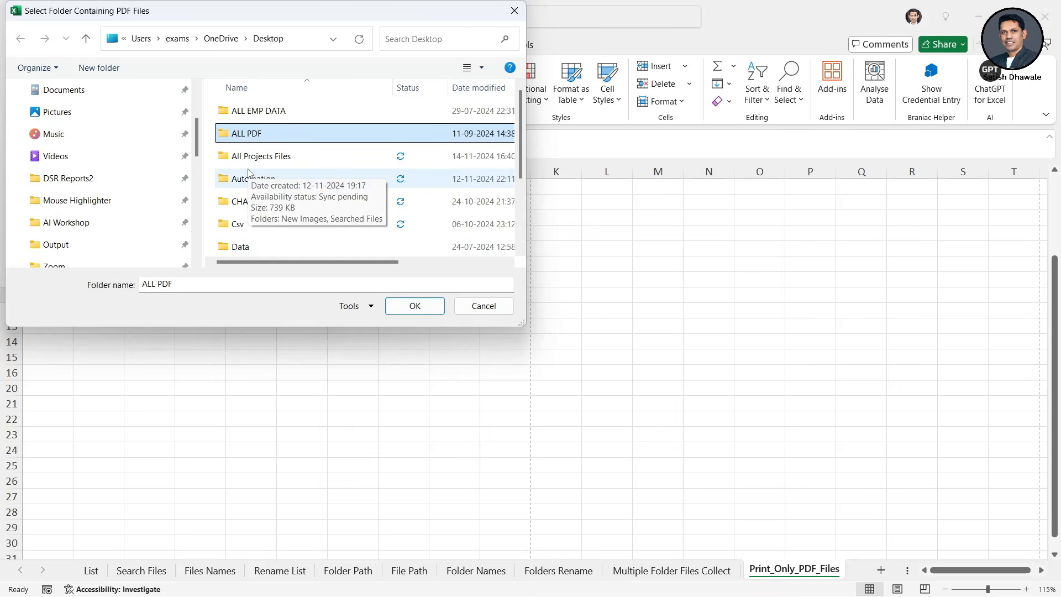
left_click(484, 305)
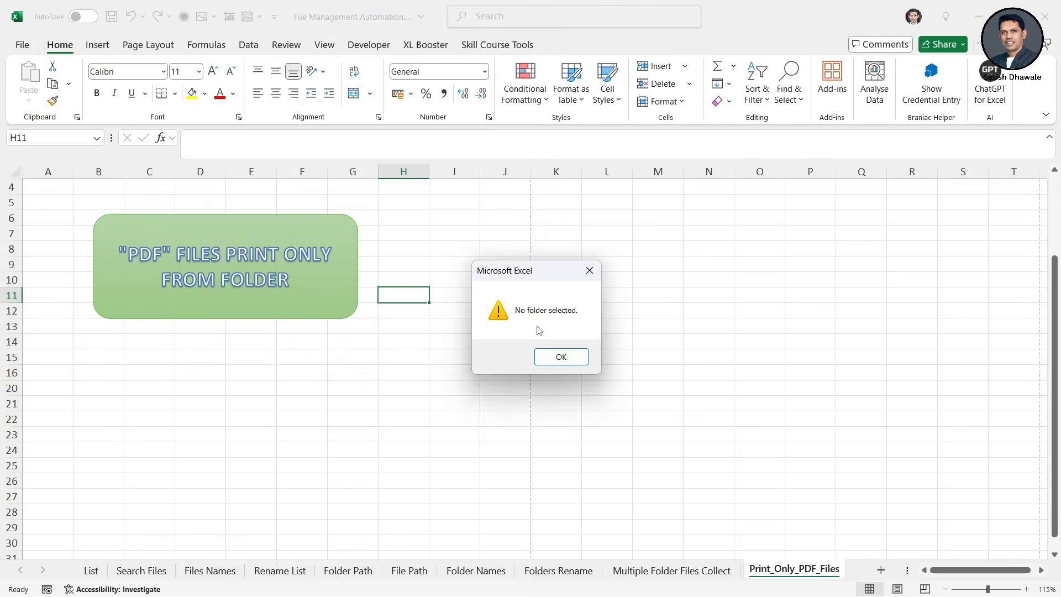
left_click(539, 356)
left_click(405, 346)
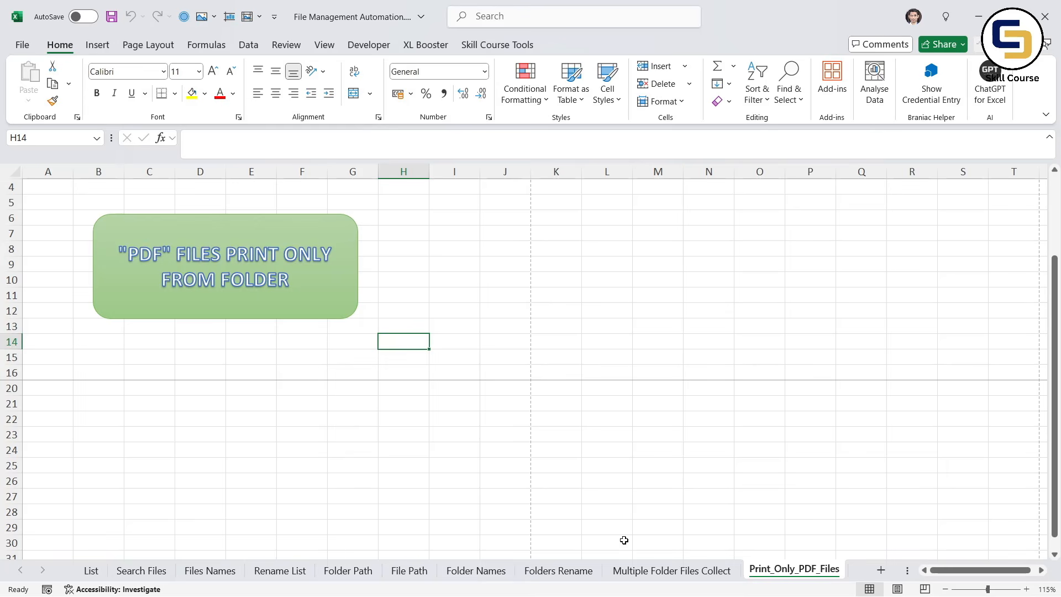
left_click(420, 292)
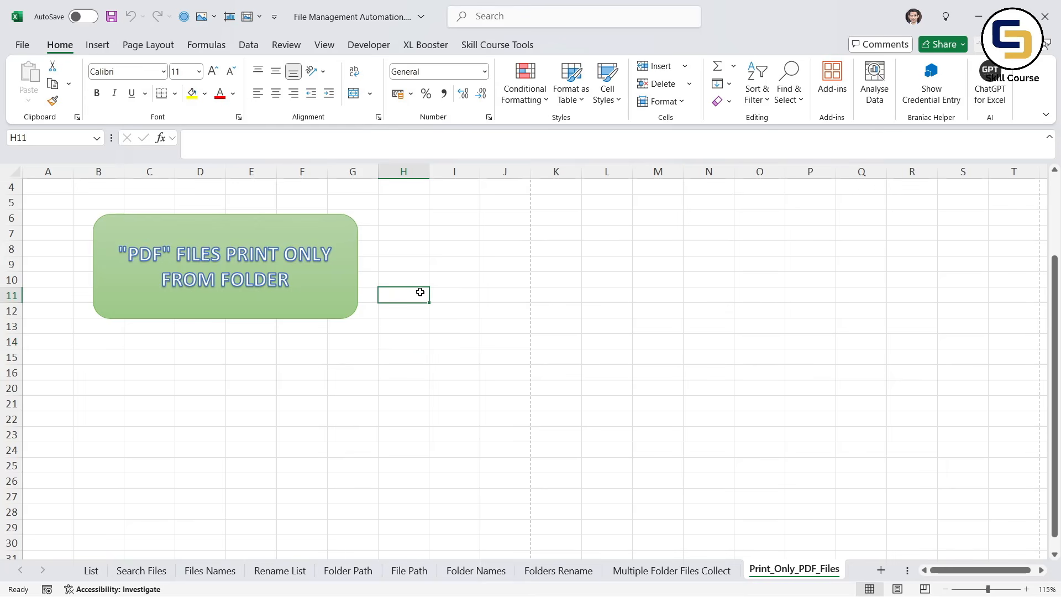